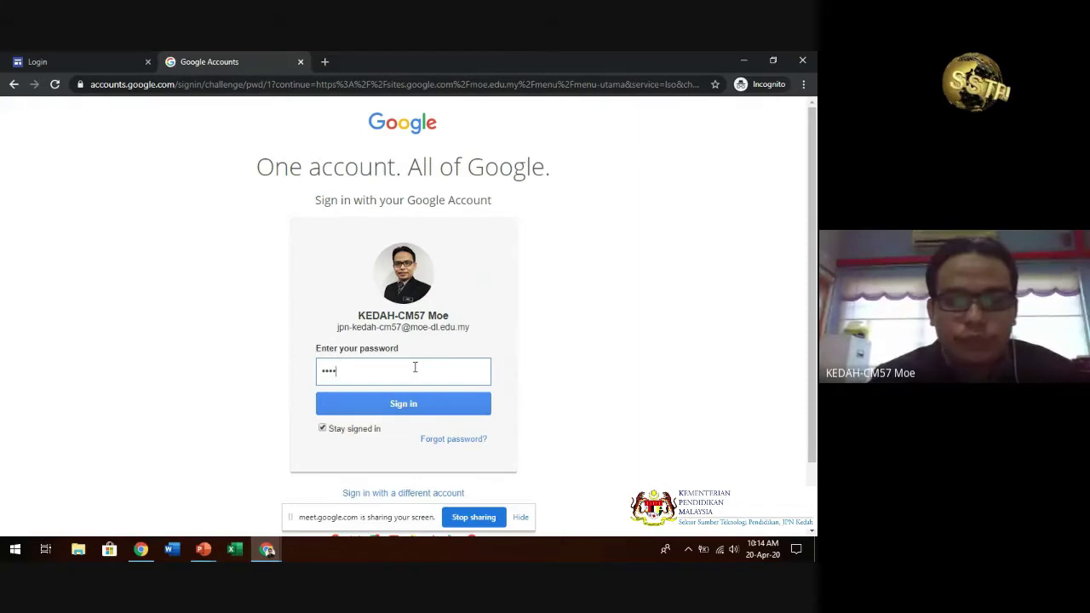
# - Enter the account password and sign in to the teacher's Google account
pyautogui.write('•')
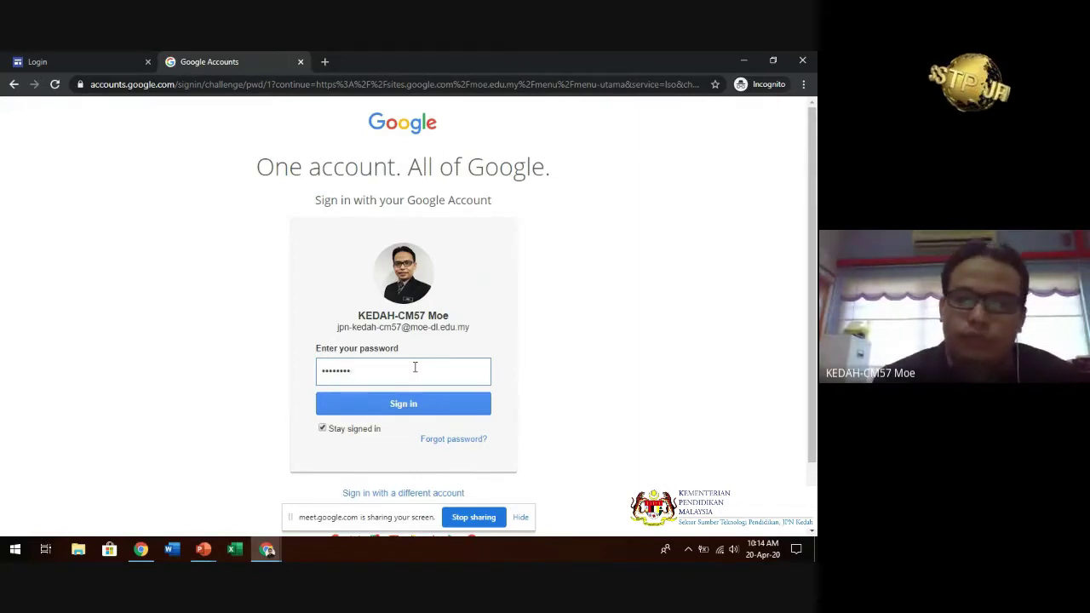
pyautogui.press('Return')
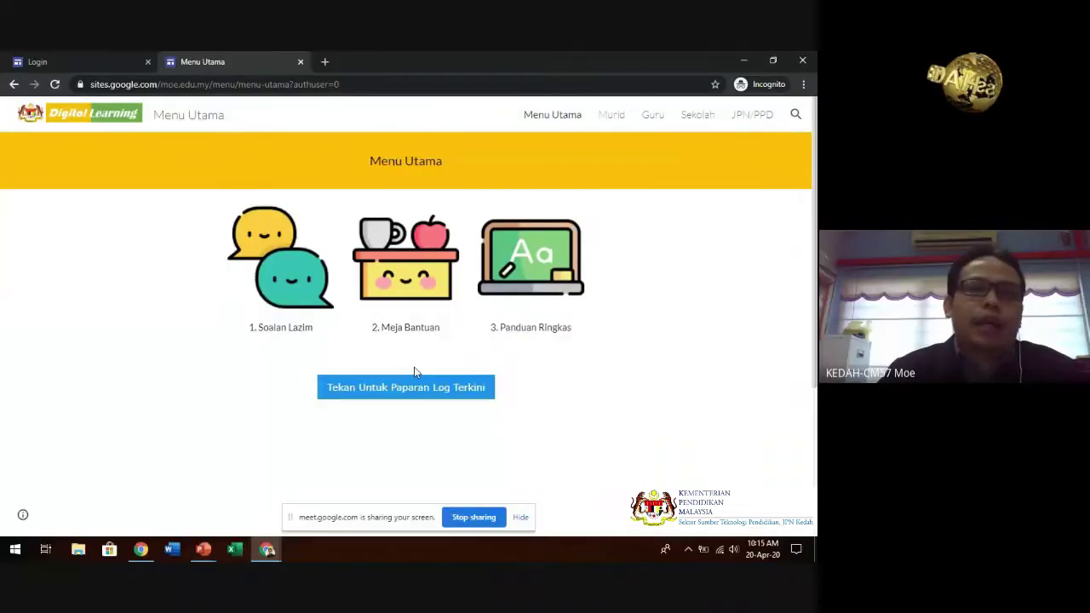
# - Go through the portal's Guru and Aktiviti pages to launch Google Classroom in a new tab
pyautogui.click(653, 119)
pyautogui.scroll(-1, 446, 333)
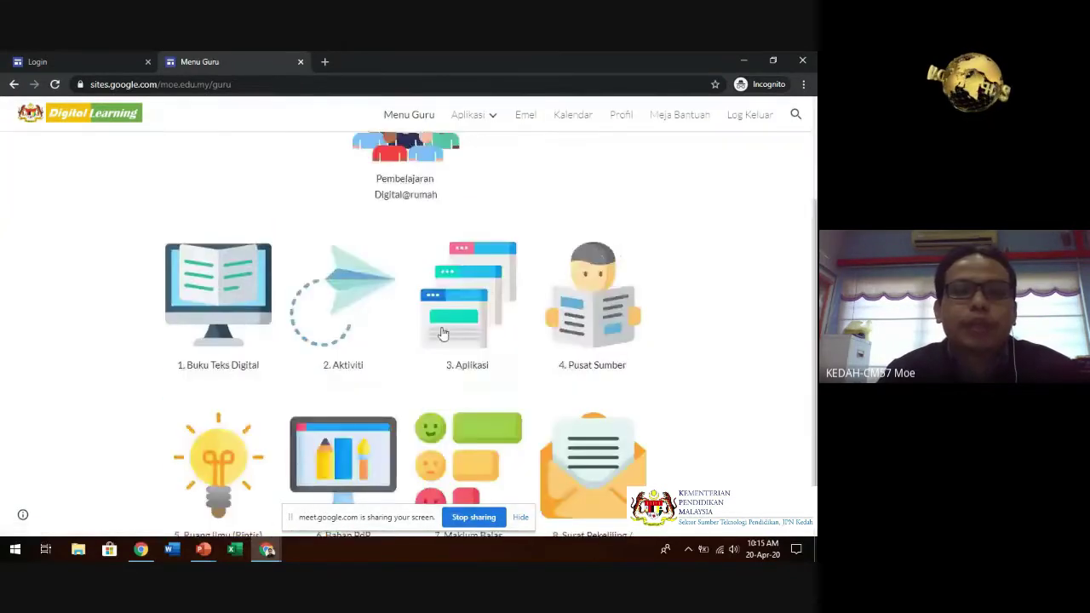
pyautogui.click(350, 309)
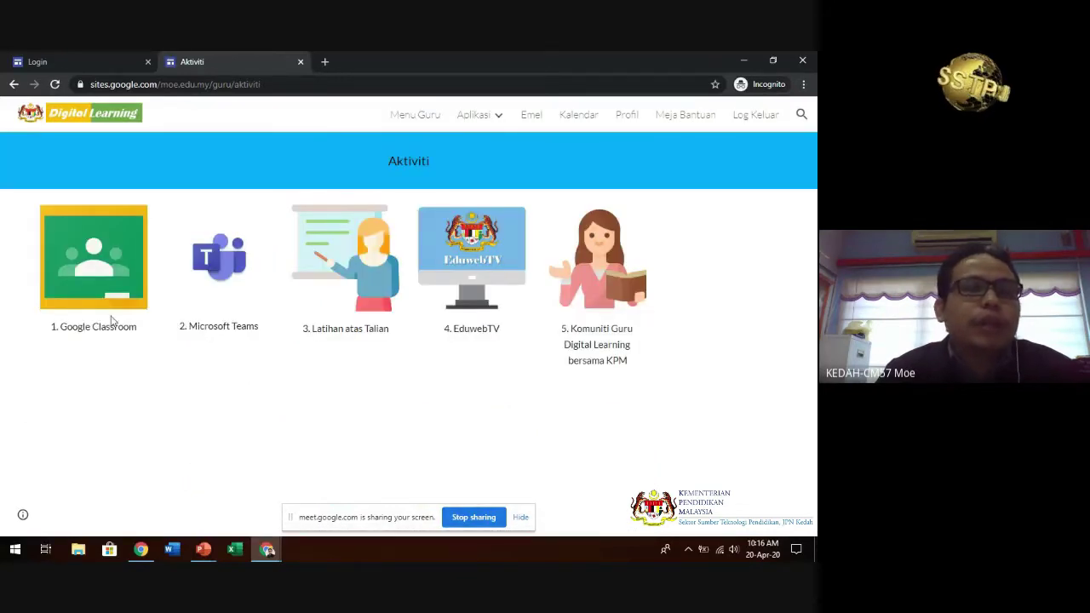
pyautogui.click(105, 259)
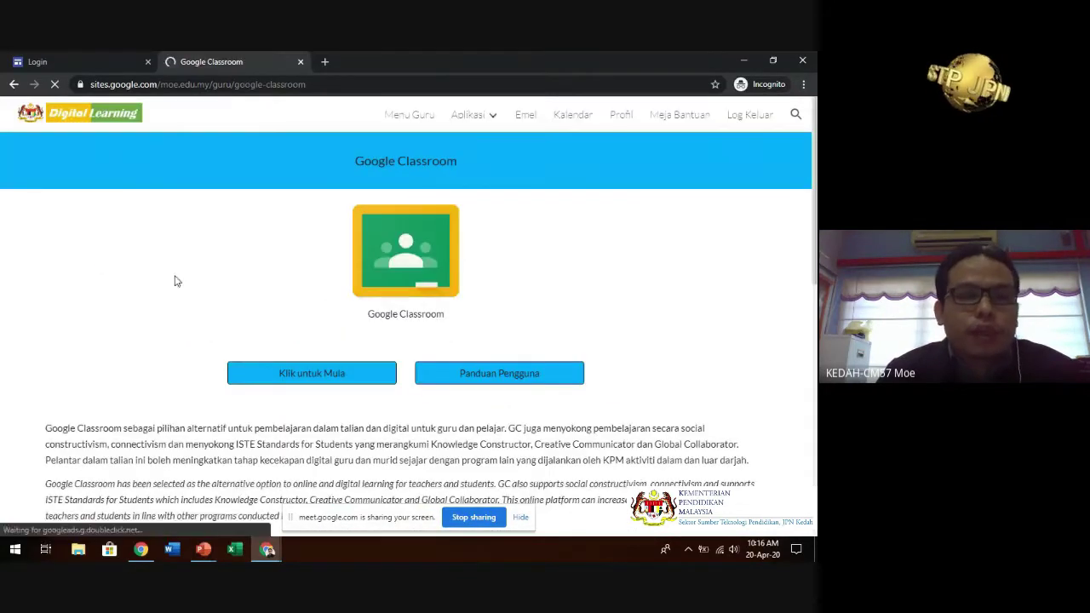
pyautogui.click(343, 375)
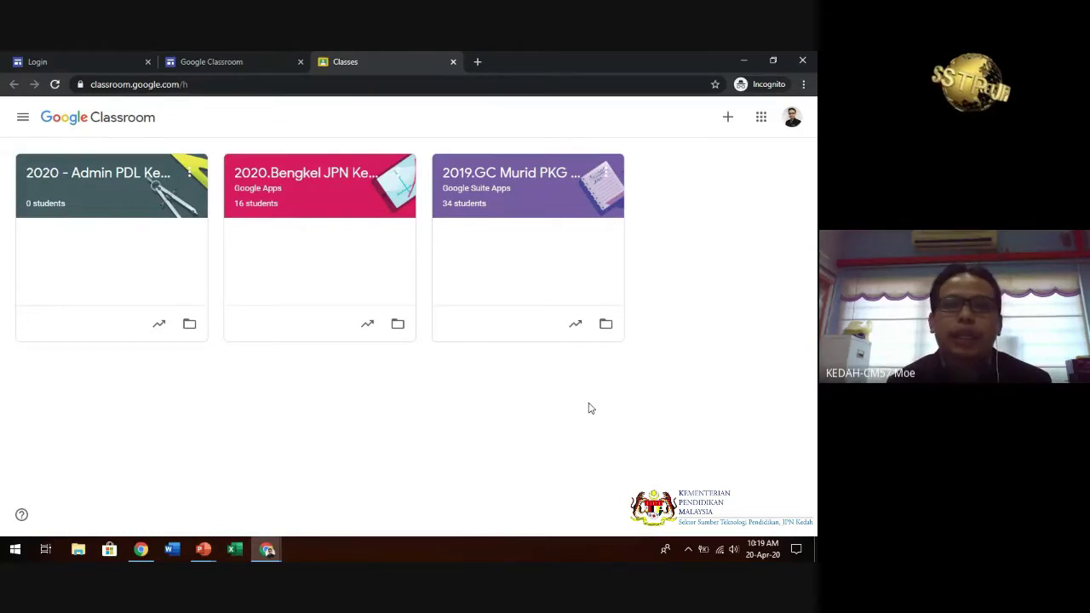
# - Bring up the Join class / Create class options from the + button on the Classes page
pyautogui.click(730, 123)
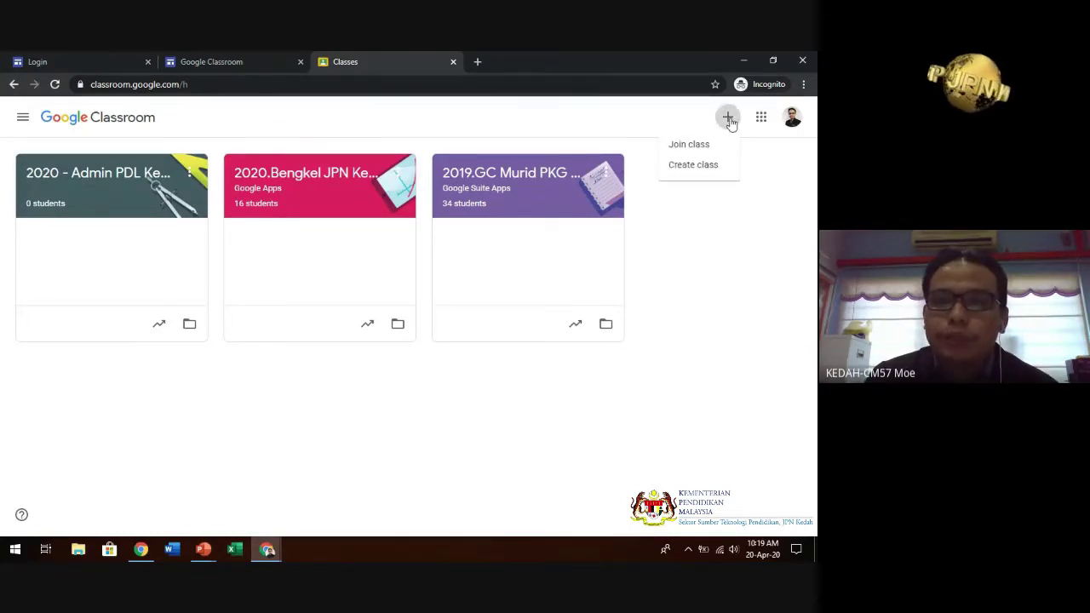
# - Create a class named '2020.4 Bestari' with section 'Matematik'
pyautogui.click(694, 166)
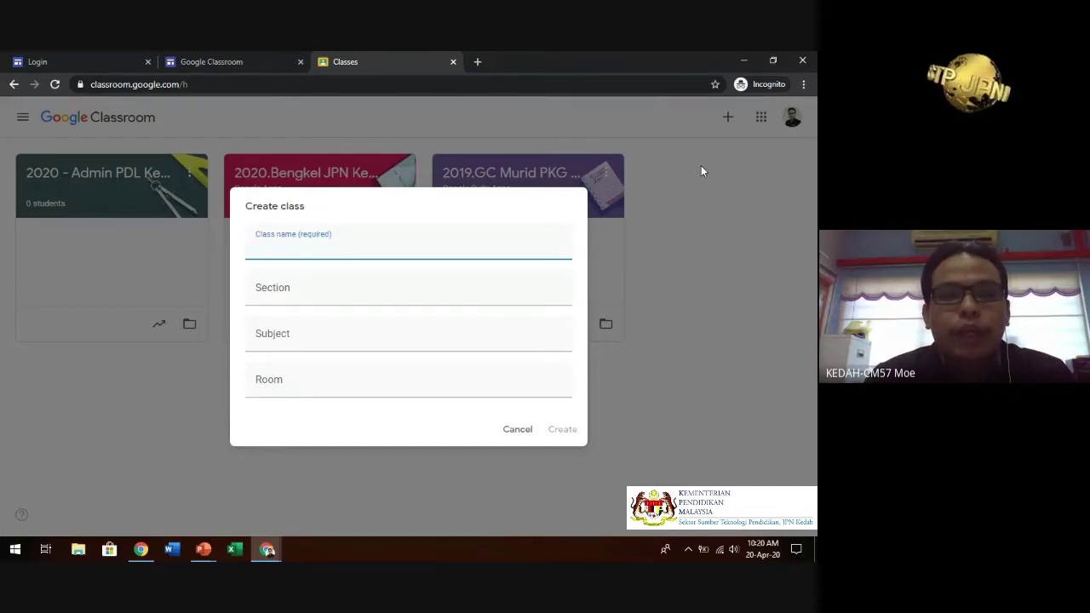
pyautogui.write('2020.')
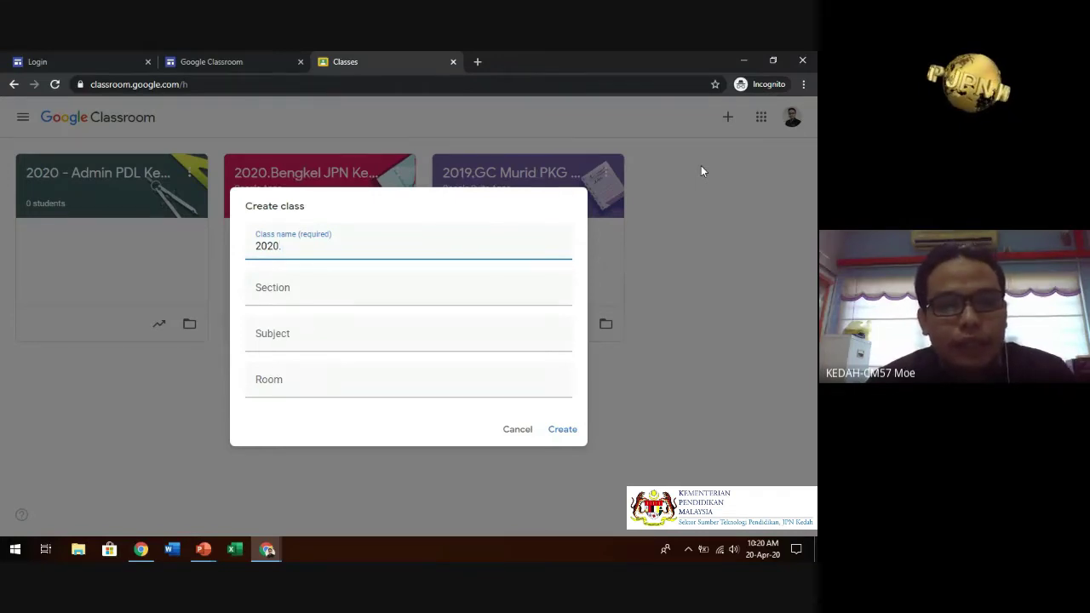
pyautogui.write('4')
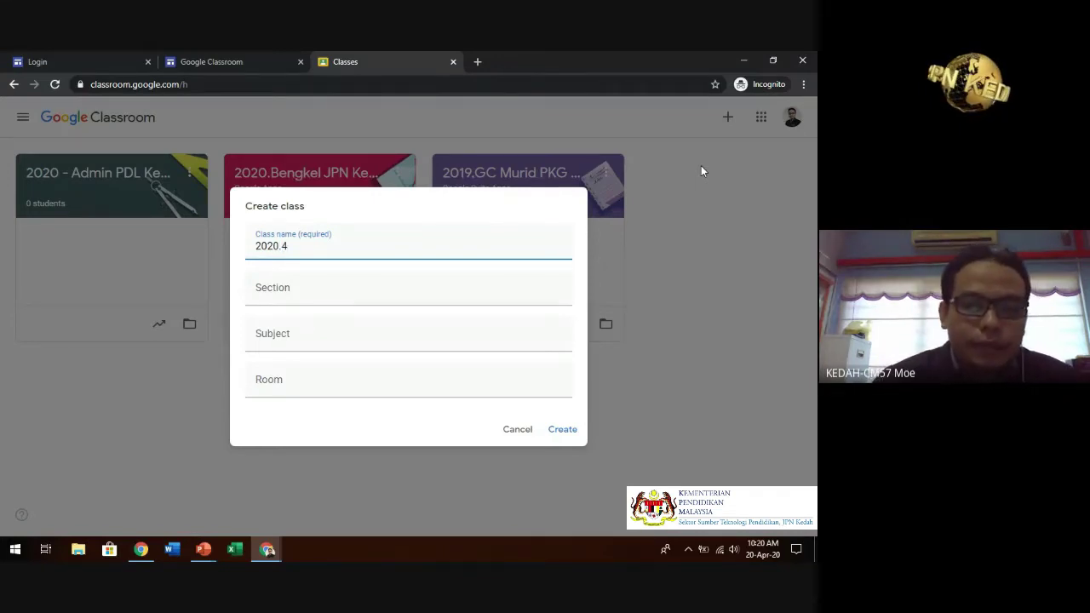
pyautogui.write(' Bestari')
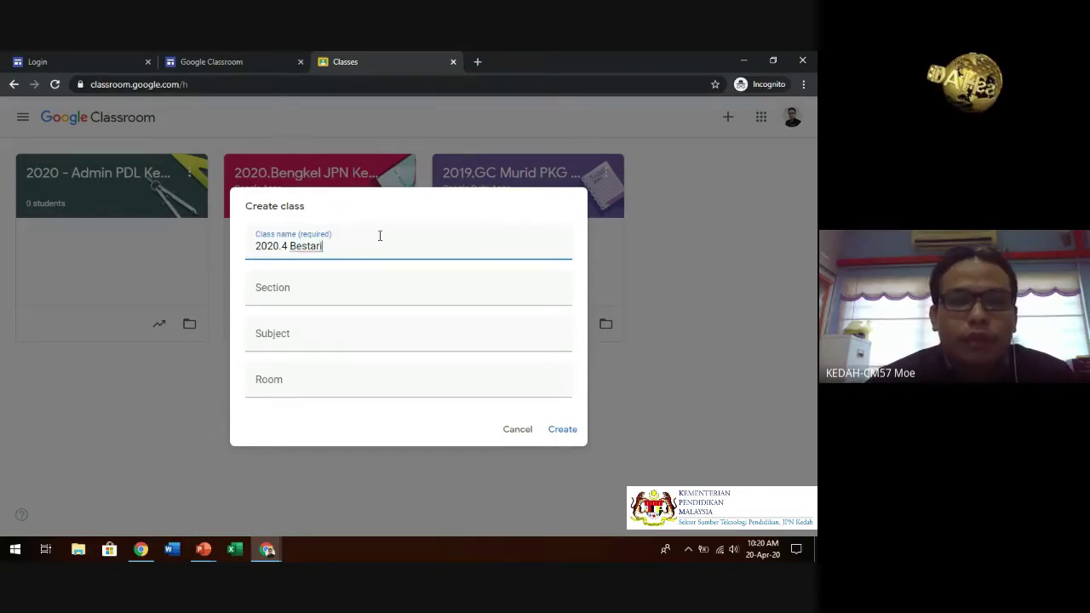
pyautogui.click(348, 290)
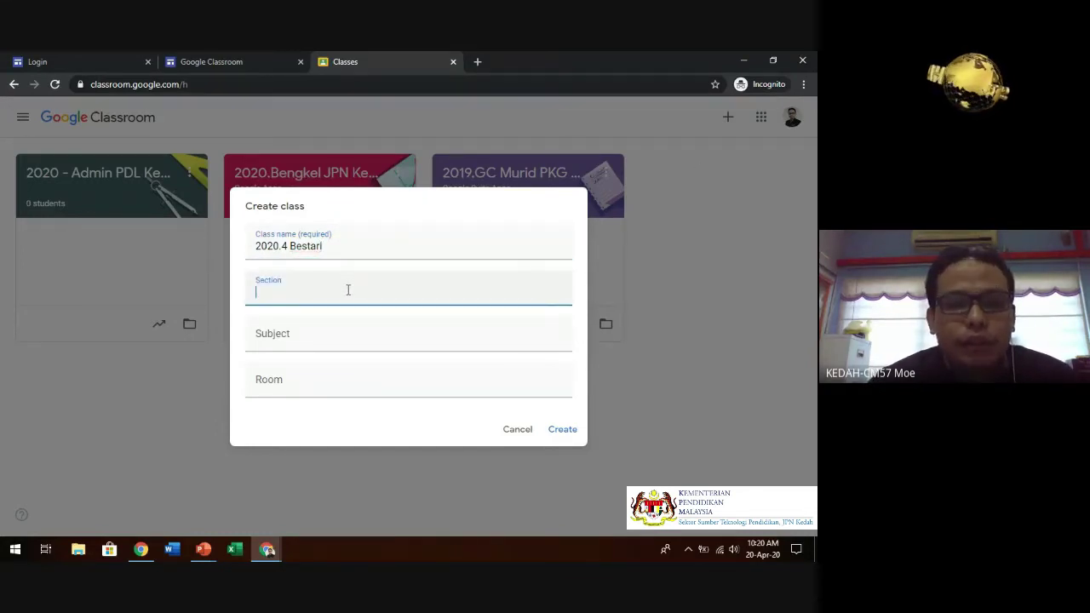
pyautogui.write('Mate')
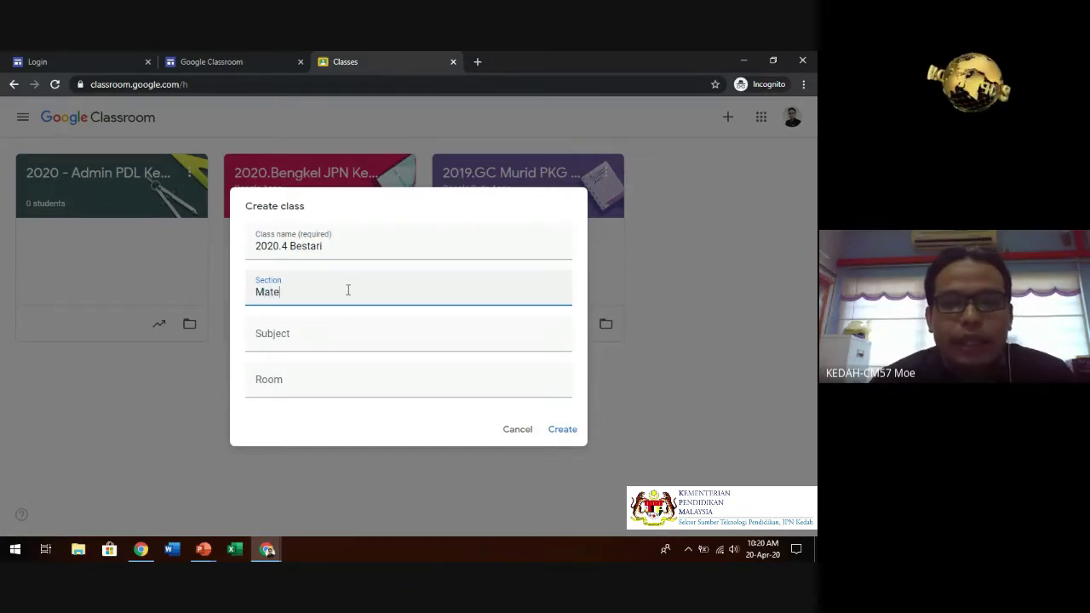
pyautogui.write('matik')
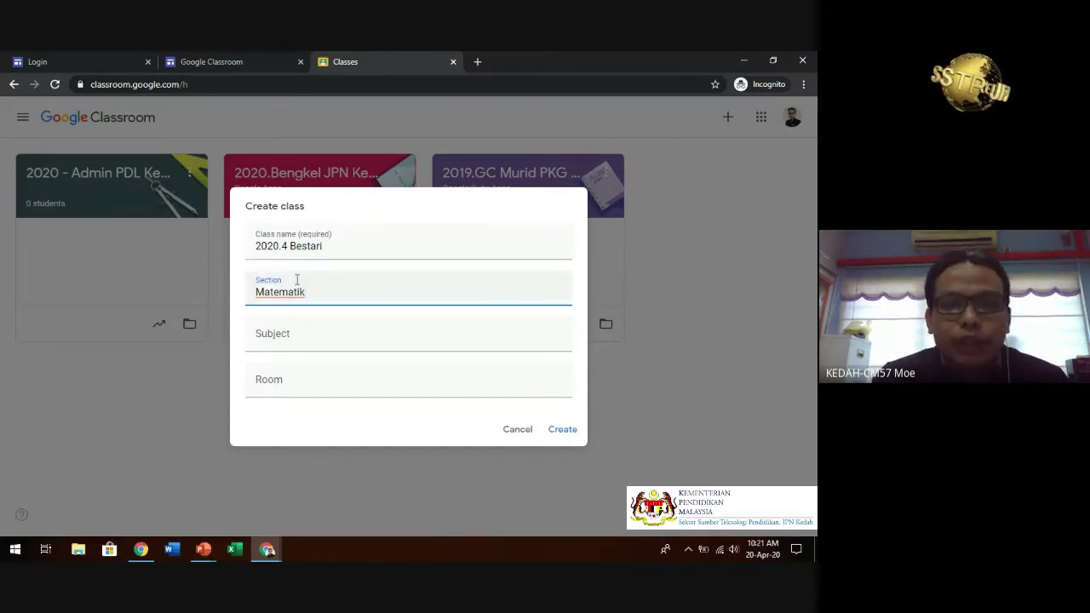
pyautogui.click(562, 433)
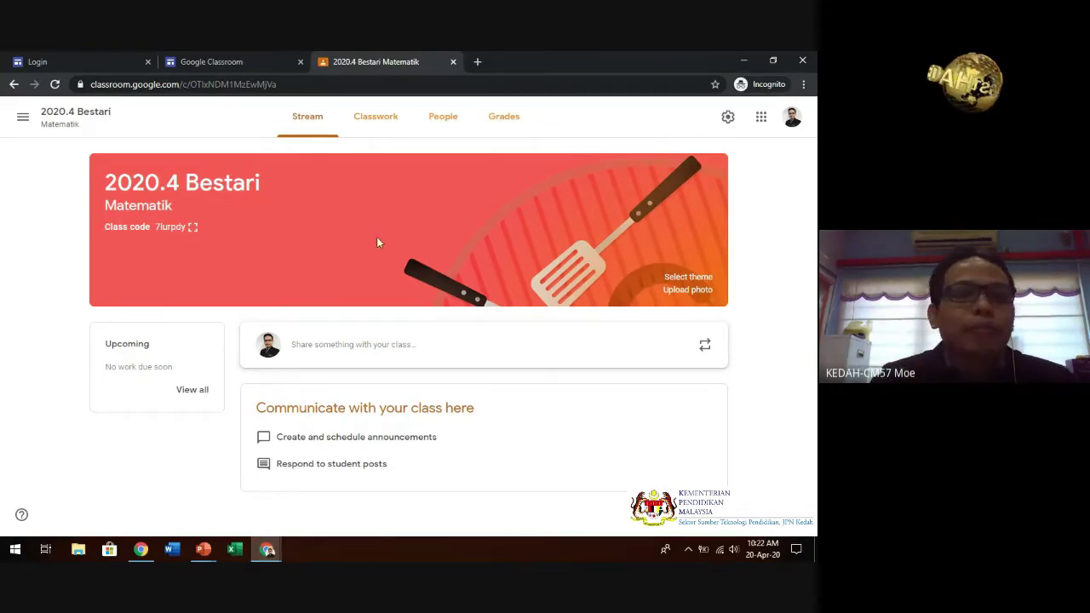
# - Return to the Classes page from the navigation panel to see all four classes
pyautogui.click(21, 118)
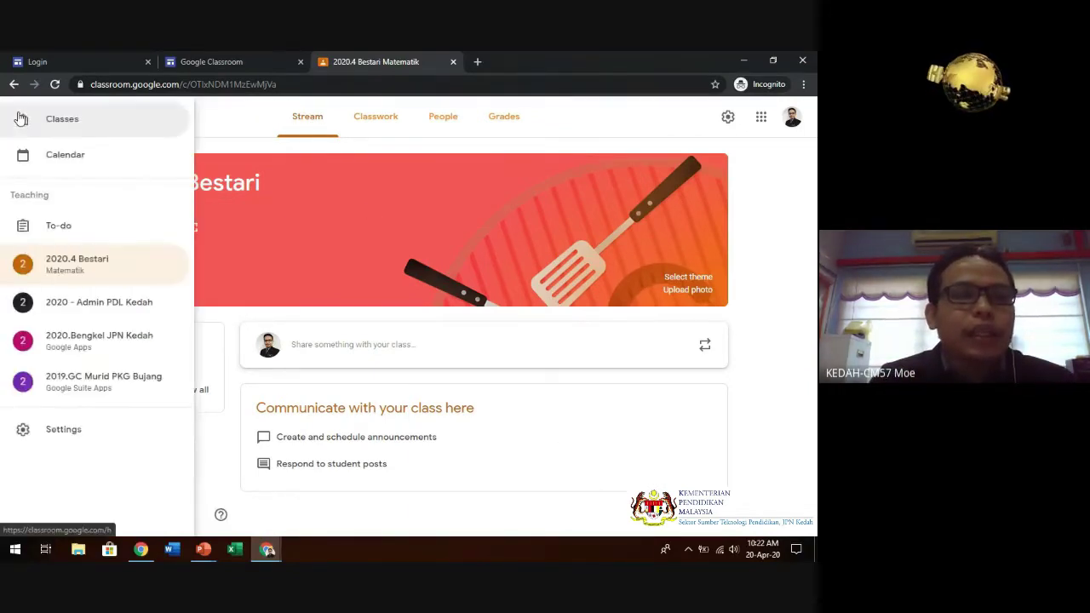
pyautogui.click(21, 119)
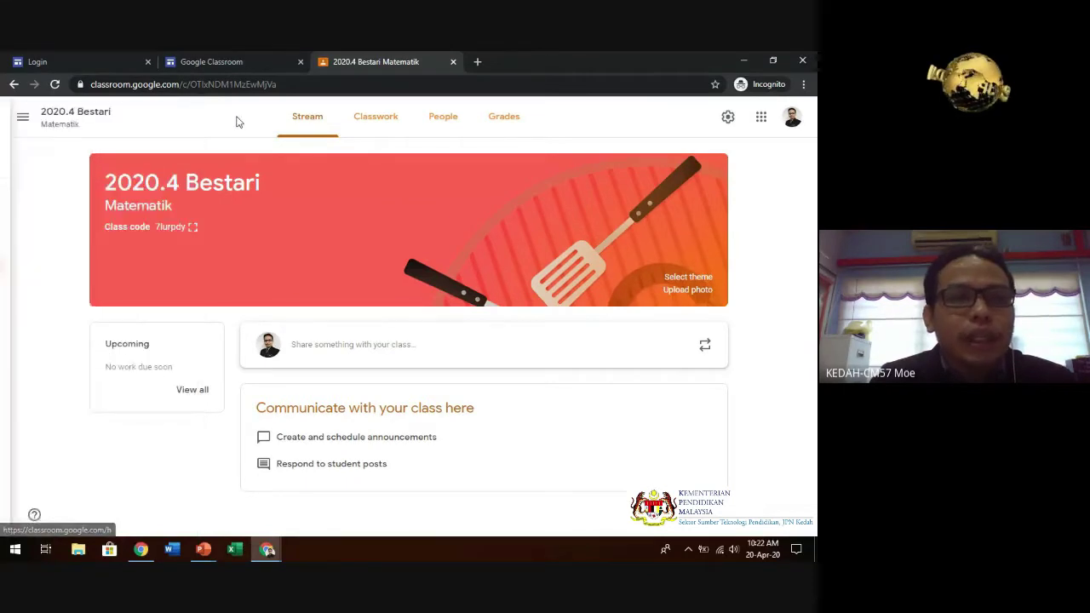
pyautogui.click(23, 116)
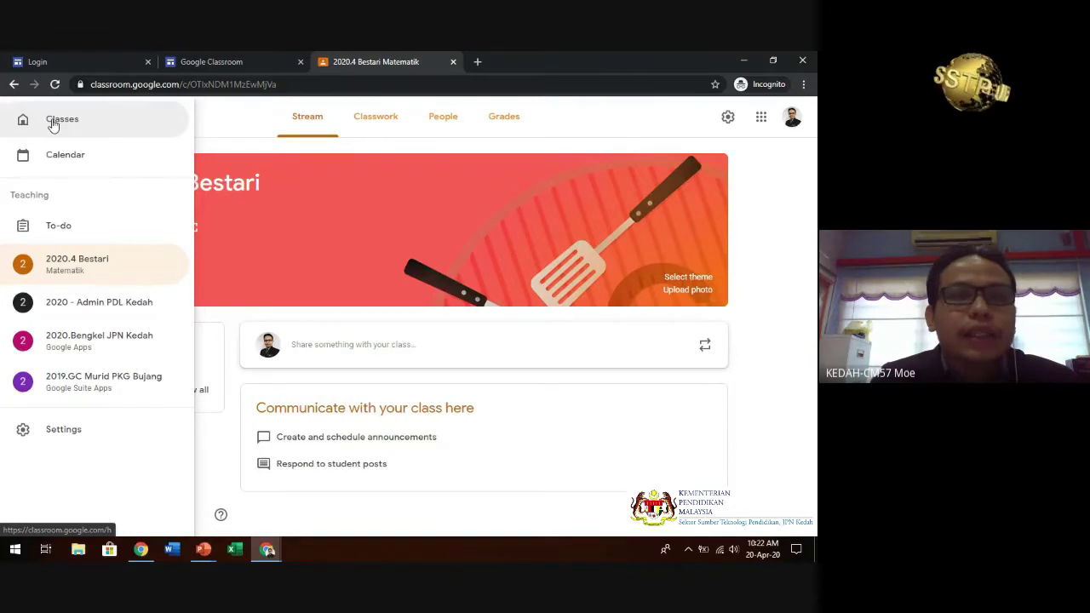
pyautogui.click(53, 121)
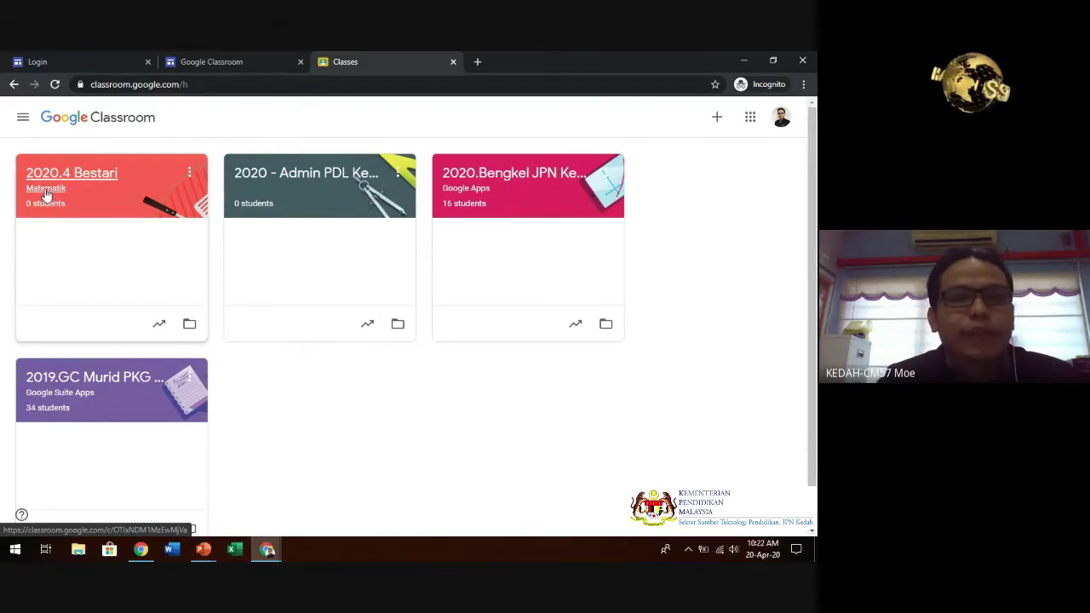
# - Create another class named '2020.4 Cerdas' with section 'Matematik'
pyautogui.click(716, 118)
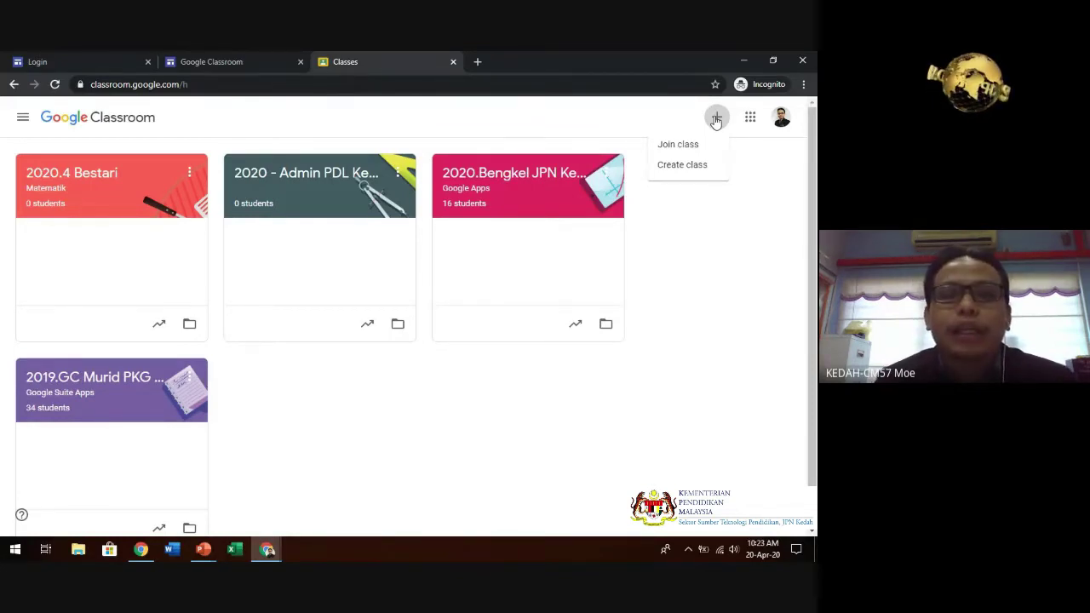
pyautogui.click(685, 164)
pyautogui.write('202')
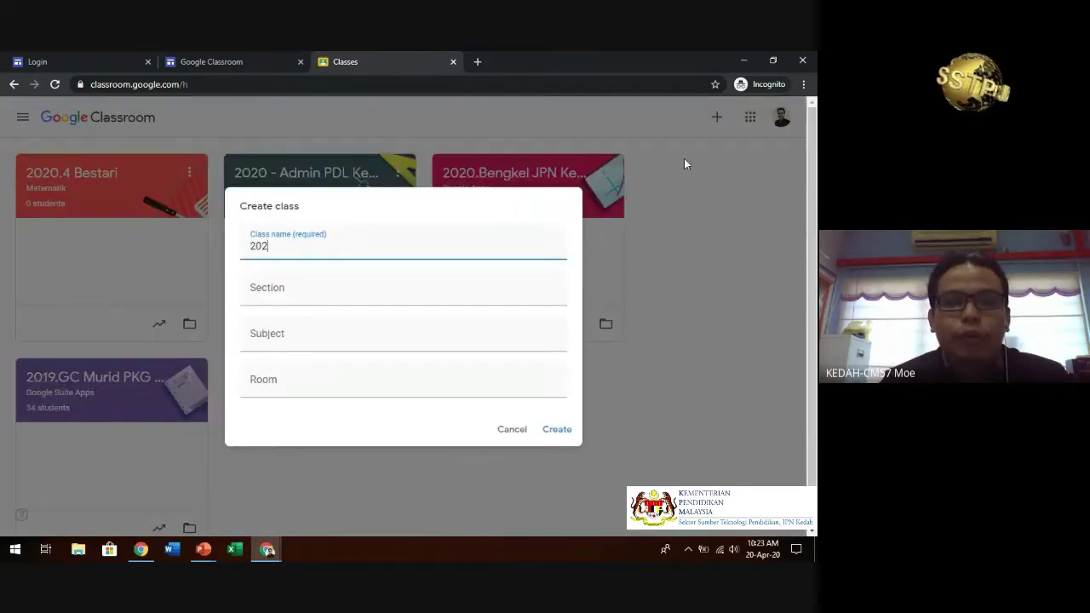
pyautogui.write('0.4')
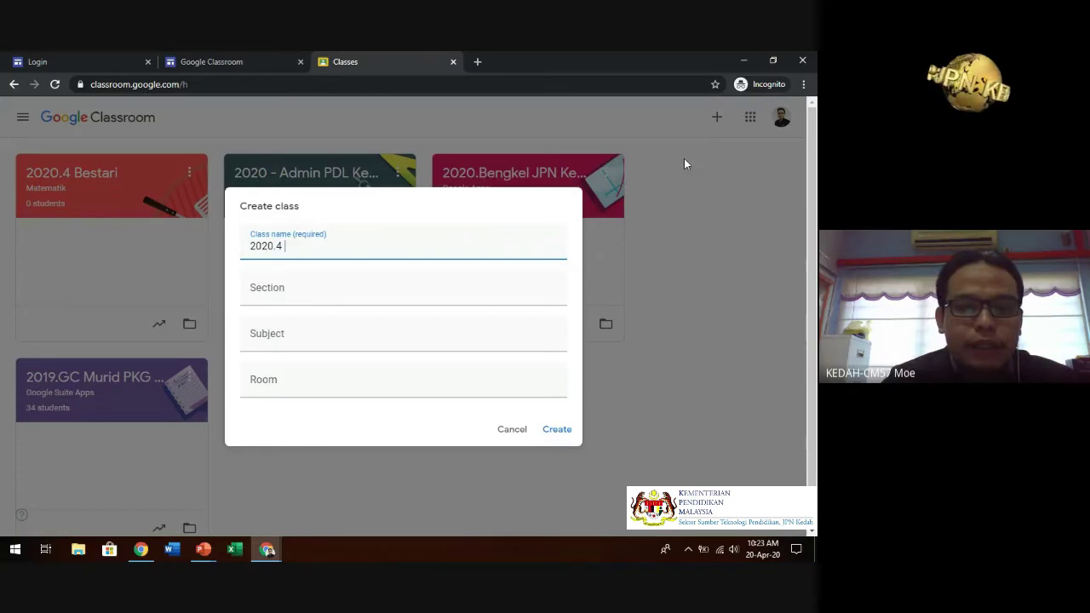
pyautogui.write(' Cerdas')
pyautogui.click(361, 290)
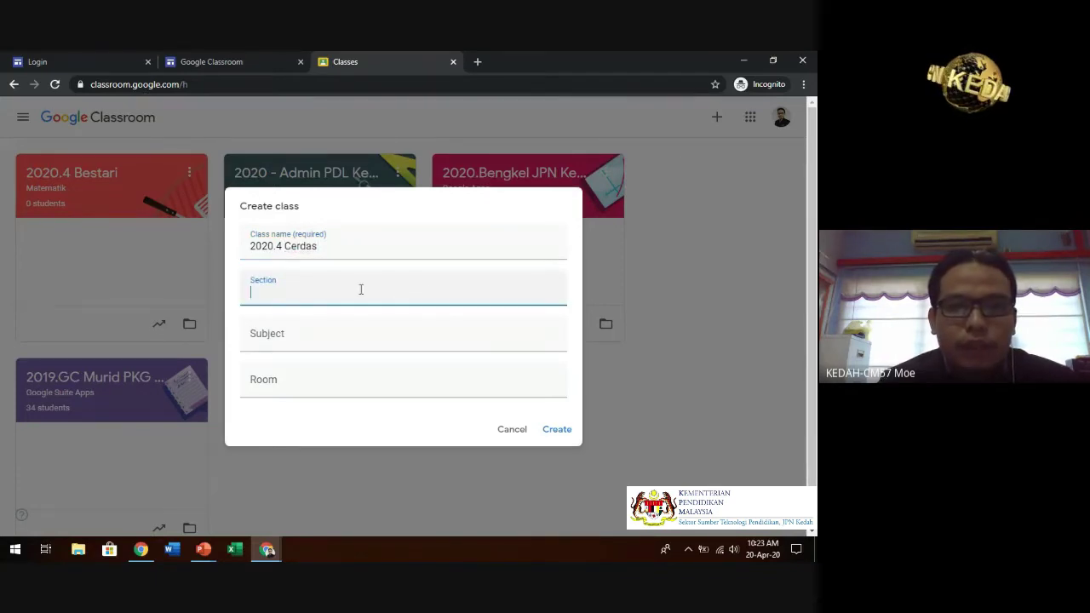
pyautogui.write('Matematik')
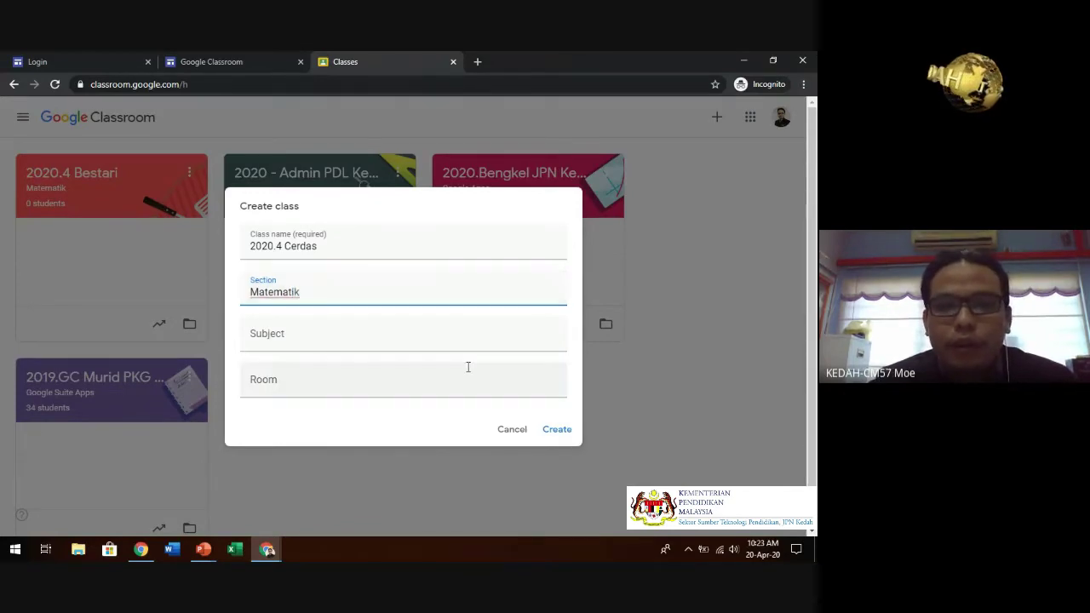
pyautogui.click(555, 431)
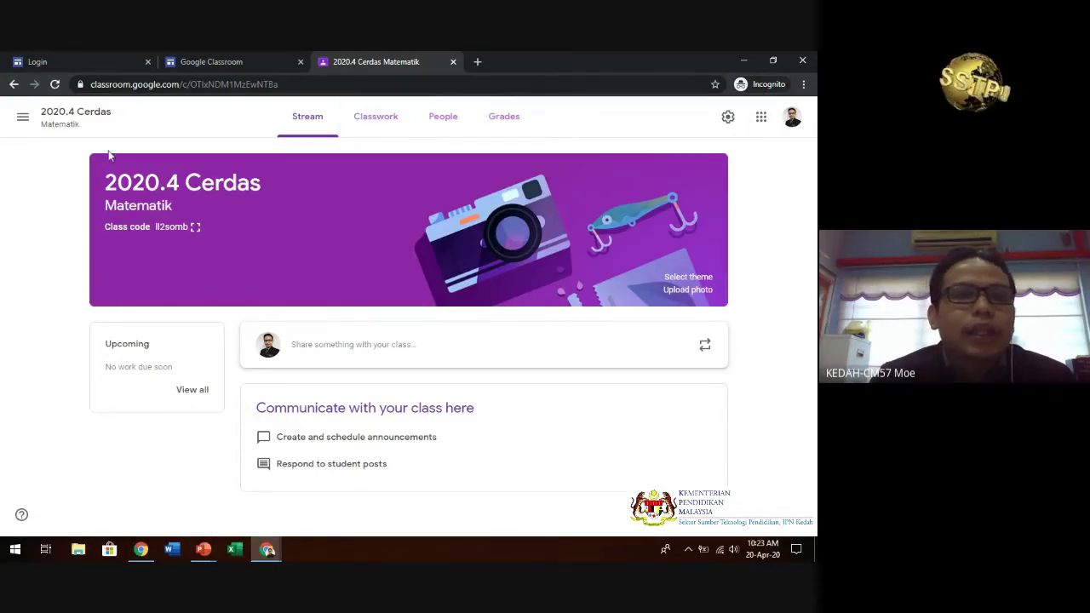
# - Go back to the class list and bring up the Join class / Create class options
pyautogui.click(23, 119)
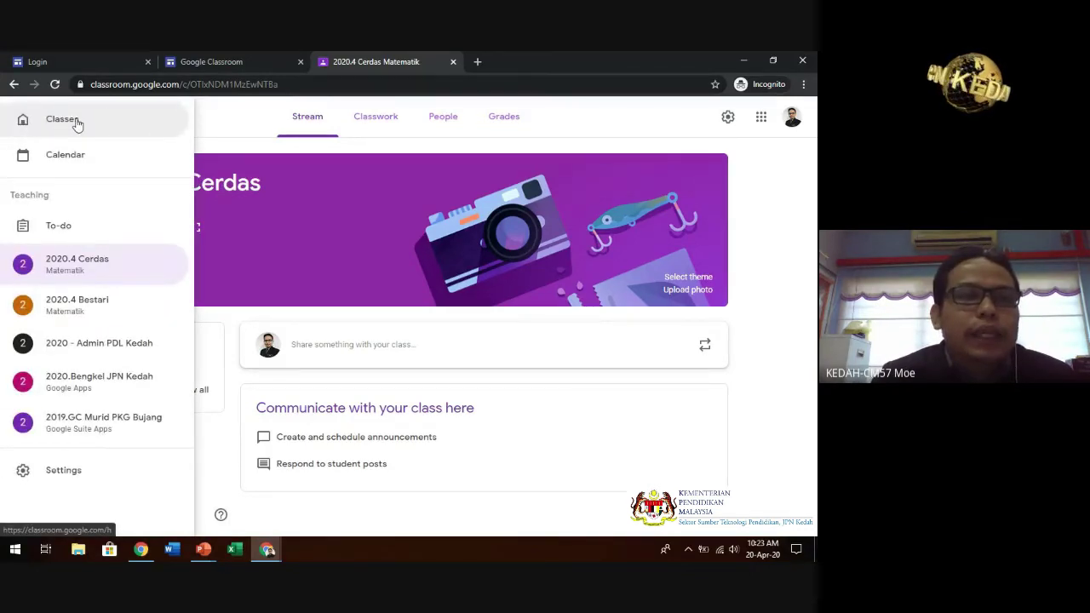
pyautogui.click(75, 122)
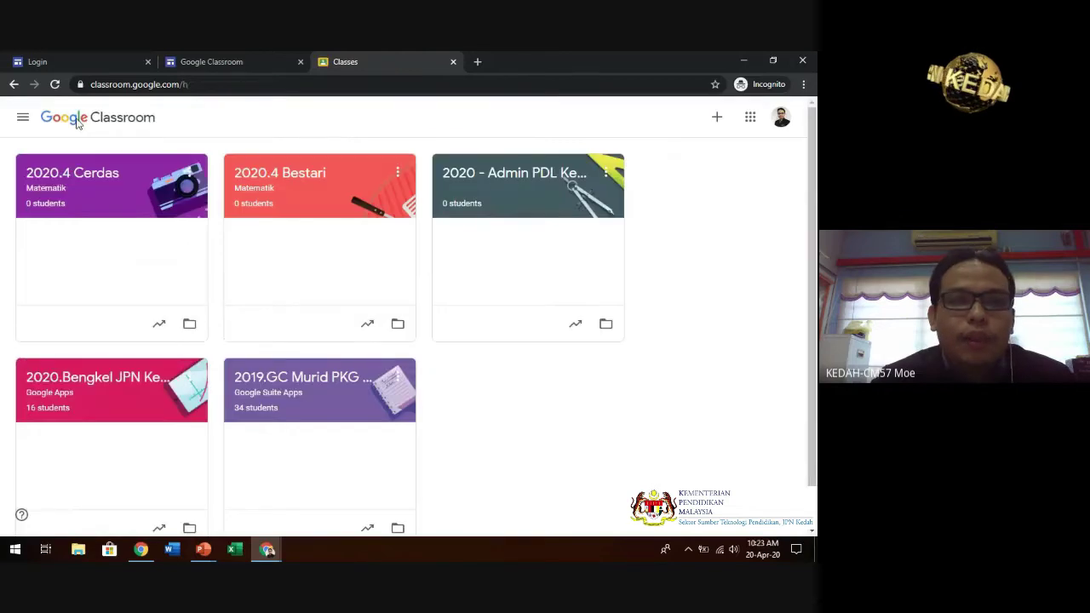
pyautogui.click(721, 118)
# - Create a class named '2020. 1Bestari' with section 'Matematik'
pyautogui.click(701, 167)
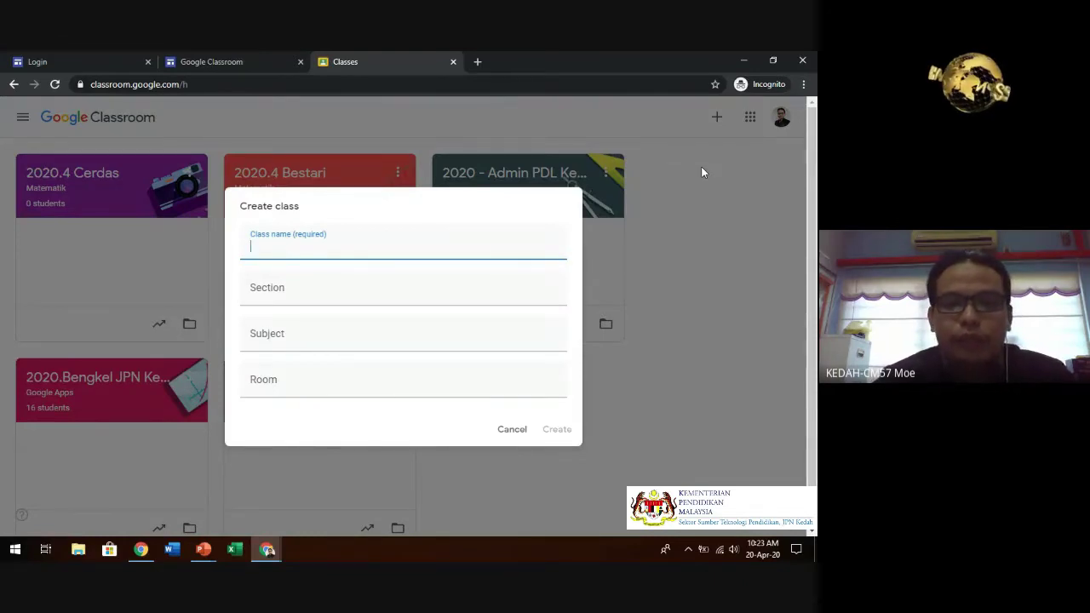
pyautogui.write('2020.')
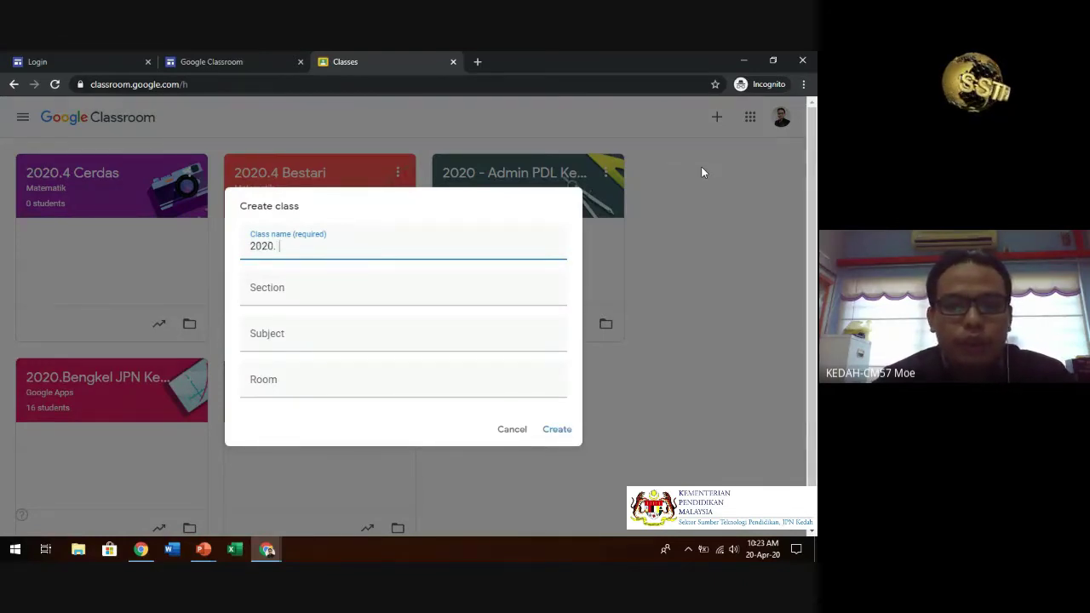
pyautogui.write(' 1Bestar')
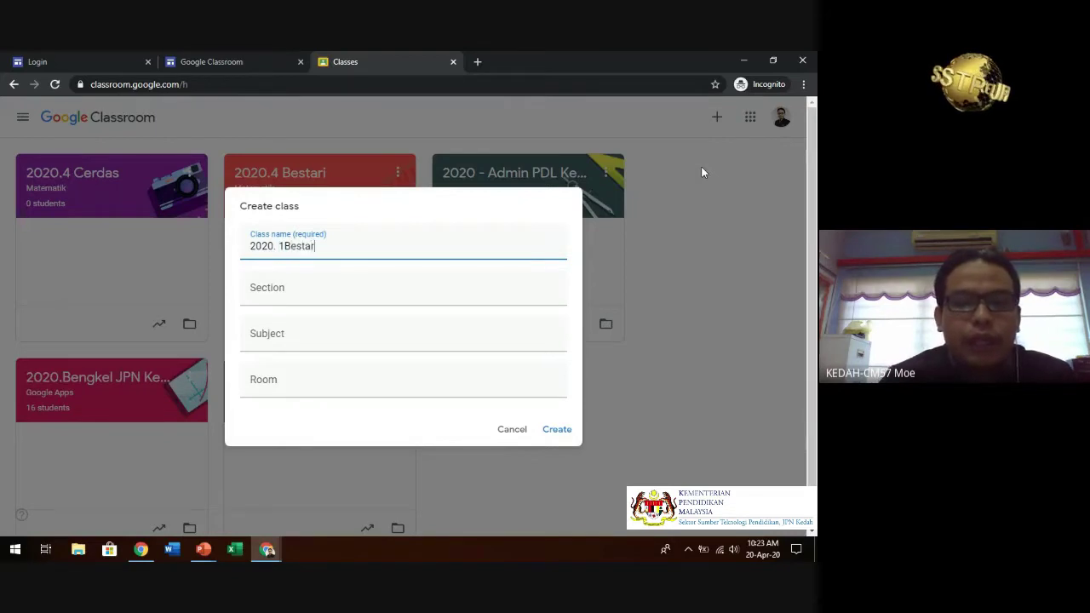
pyautogui.write('i')
pyautogui.click(363, 289)
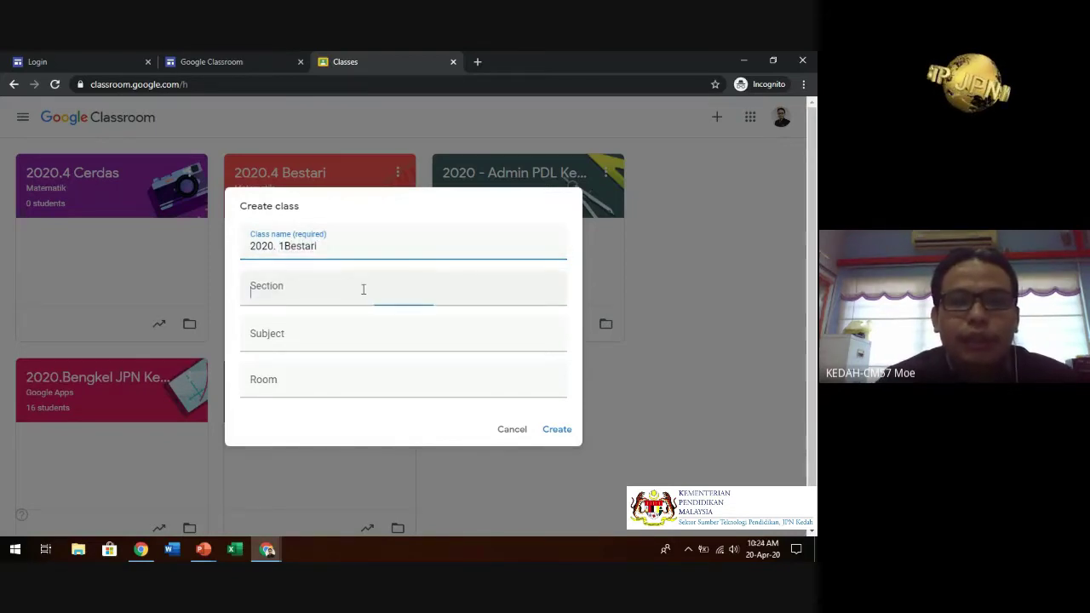
pyautogui.write('Matematik')
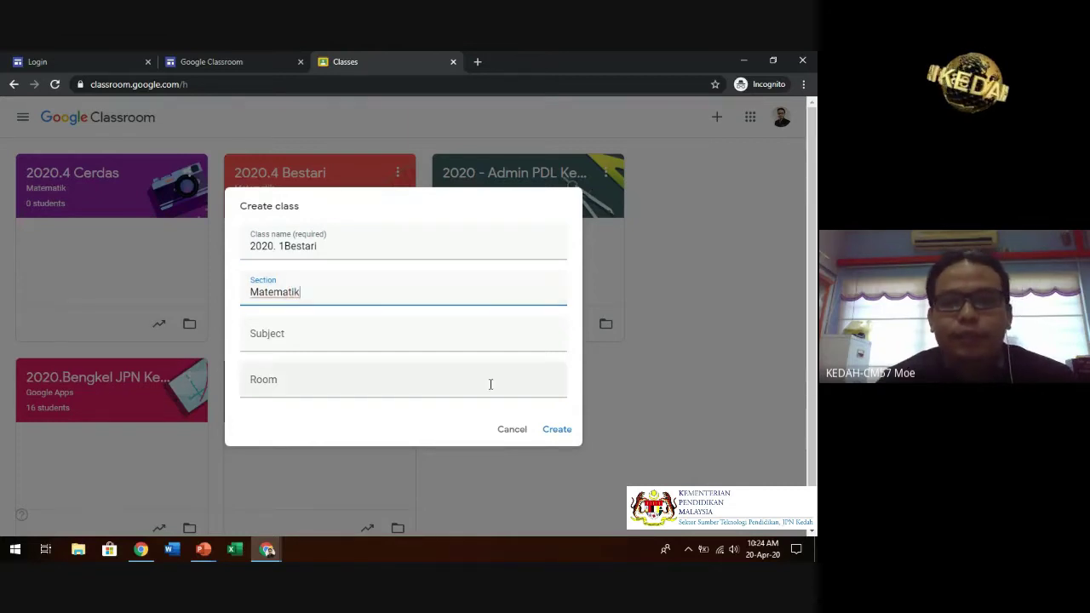
pyautogui.click(559, 431)
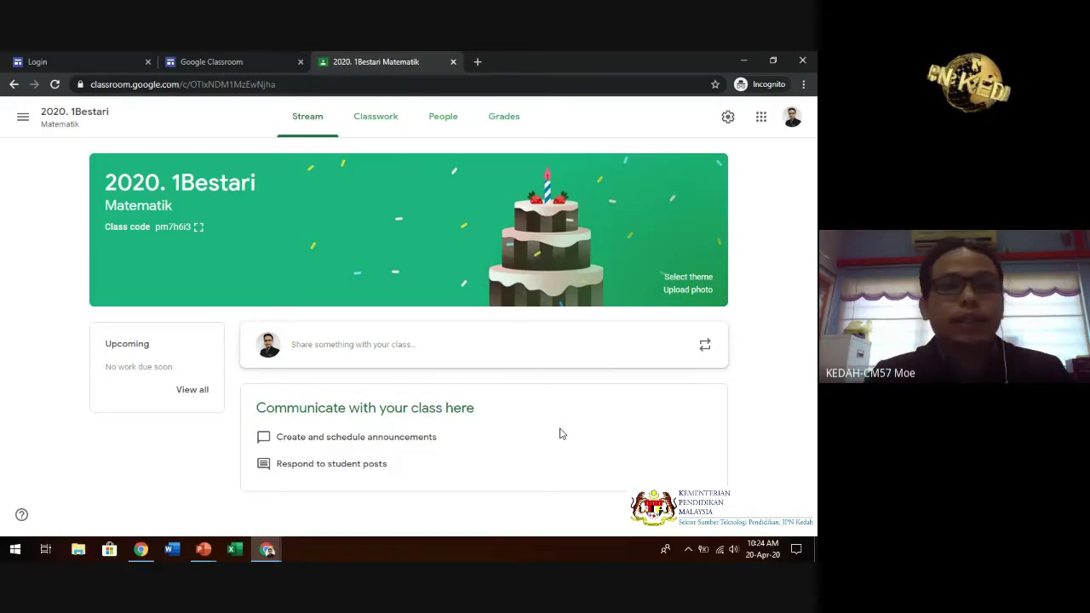
# - Return to the overview of all classes from the navigation drawer
pyautogui.click(21, 119)
pyautogui.click(56, 126)
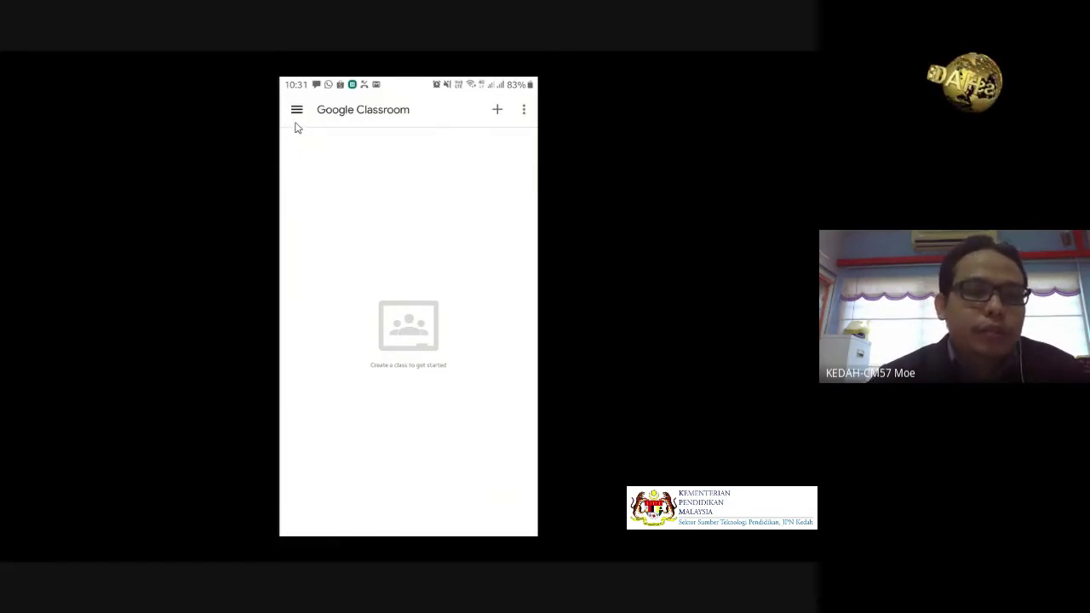
# - Switch the phone app to the teacher's school account from its navigation drawer
pyautogui.click(297, 126)
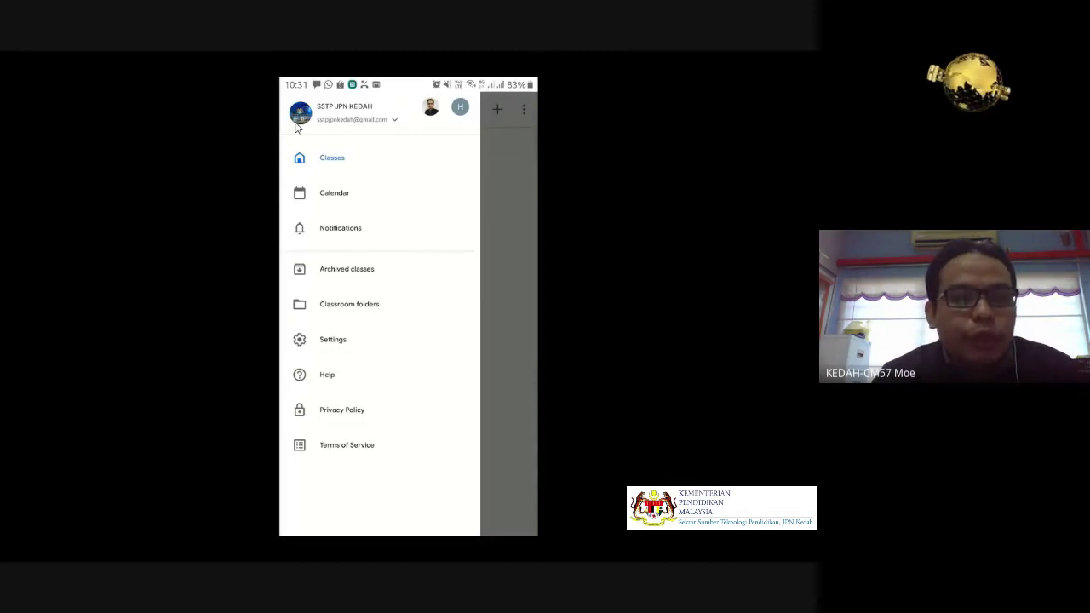
pyautogui.click(298, 126)
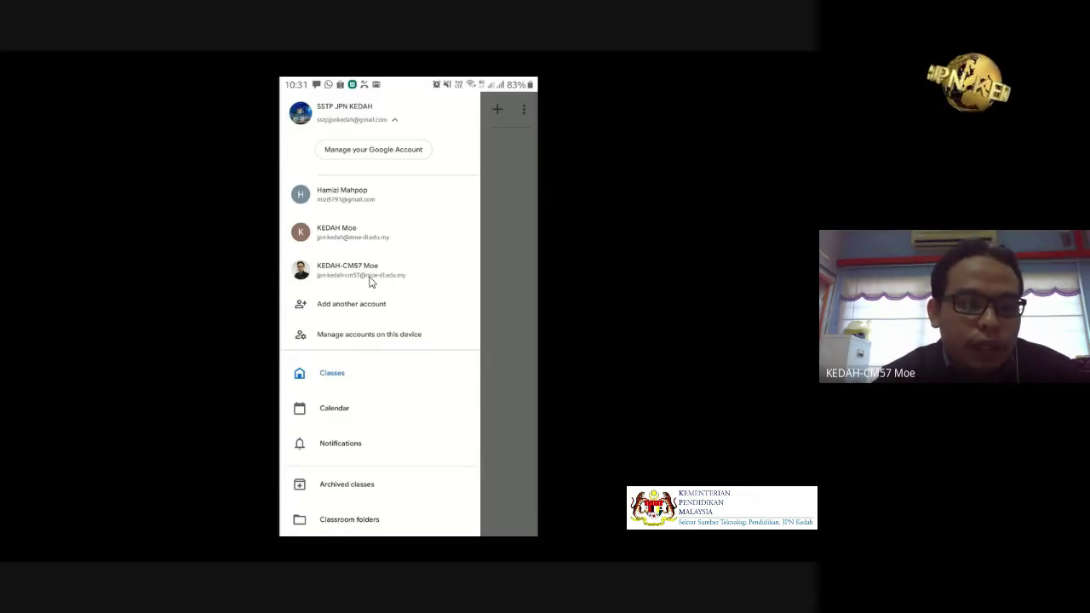
pyautogui.click(371, 271)
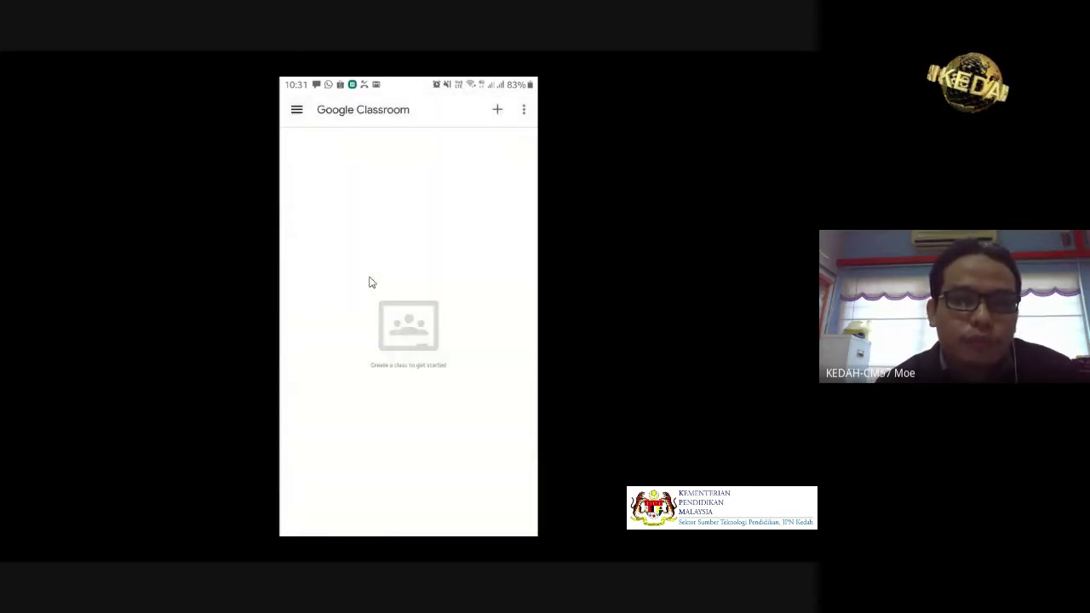
# - Scroll up and down through the class list in the Classroom phone app
pyautogui.scroll(3, 370, 282)
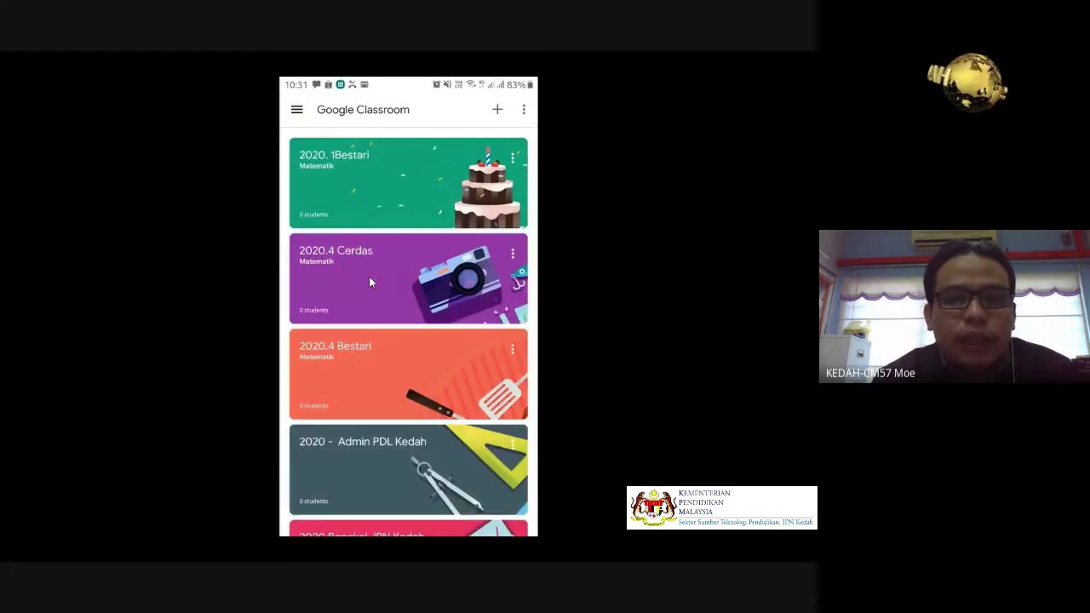
pyautogui.scroll(-3, 369, 276)
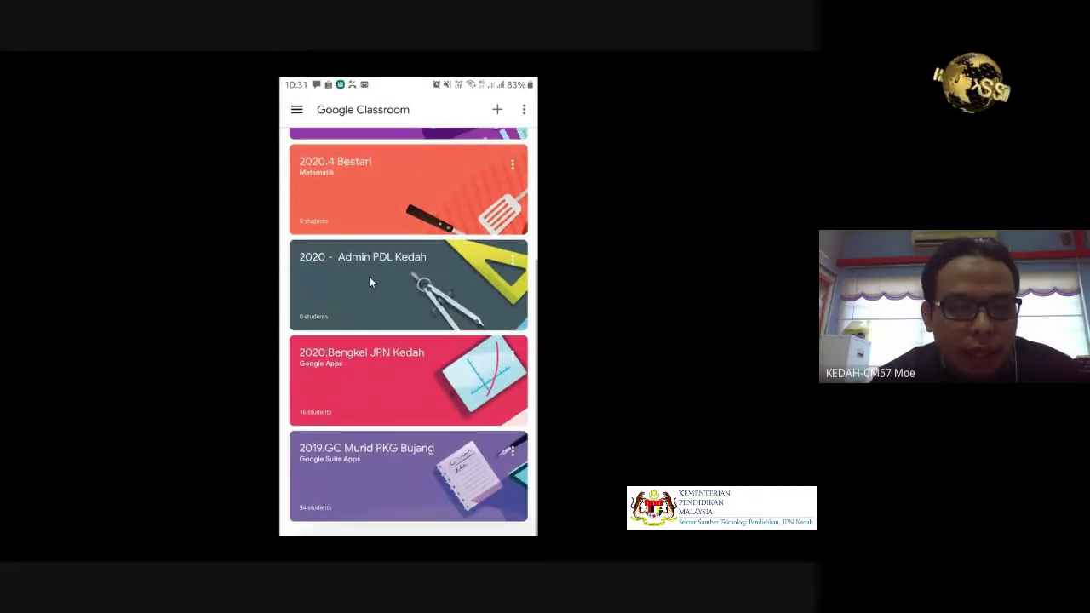
pyautogui.scroll(2, 369, 282)
pyautogui.scroll(1, 369, 282)
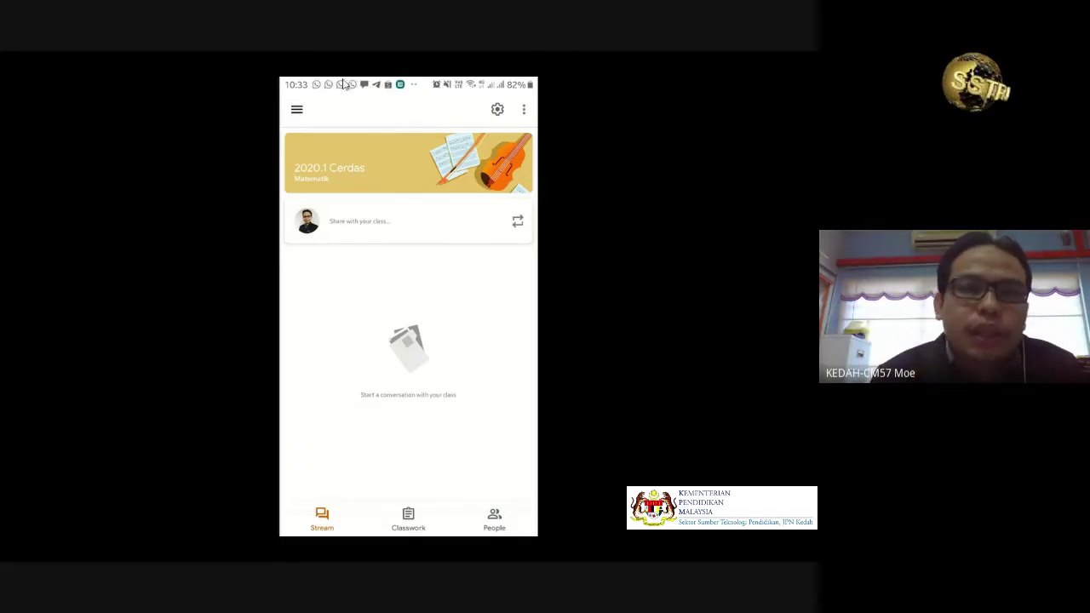
# - Open the navigation drawer from the class stream
pyautogui.click(311, 119)
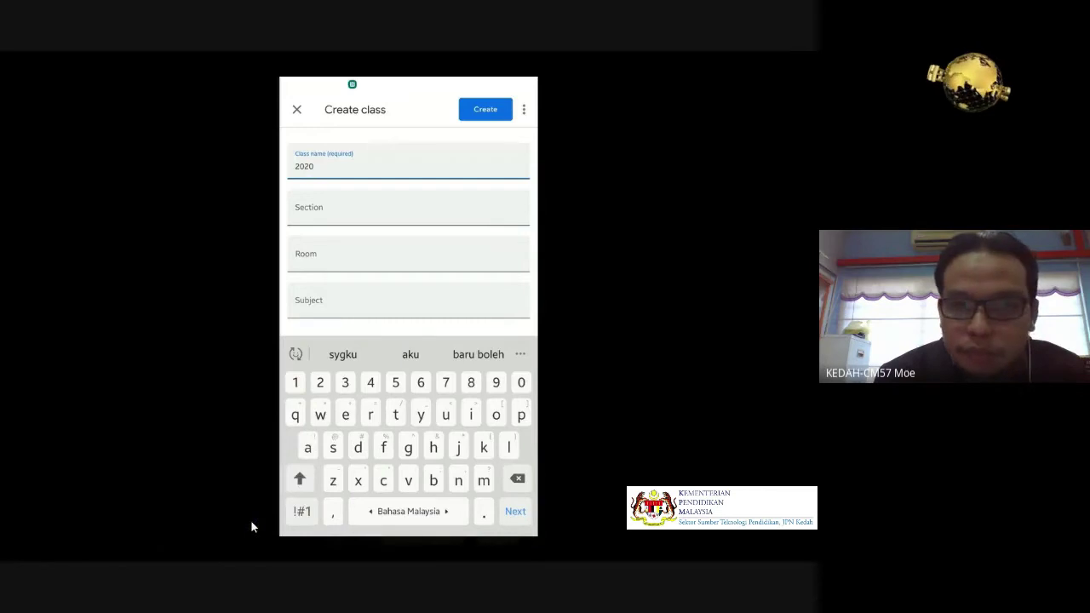
# - Complete the class name as '2020. 5 Cerdas', set section TMK, and submit it
pyautogui.hotkey('alt', 'Tab')
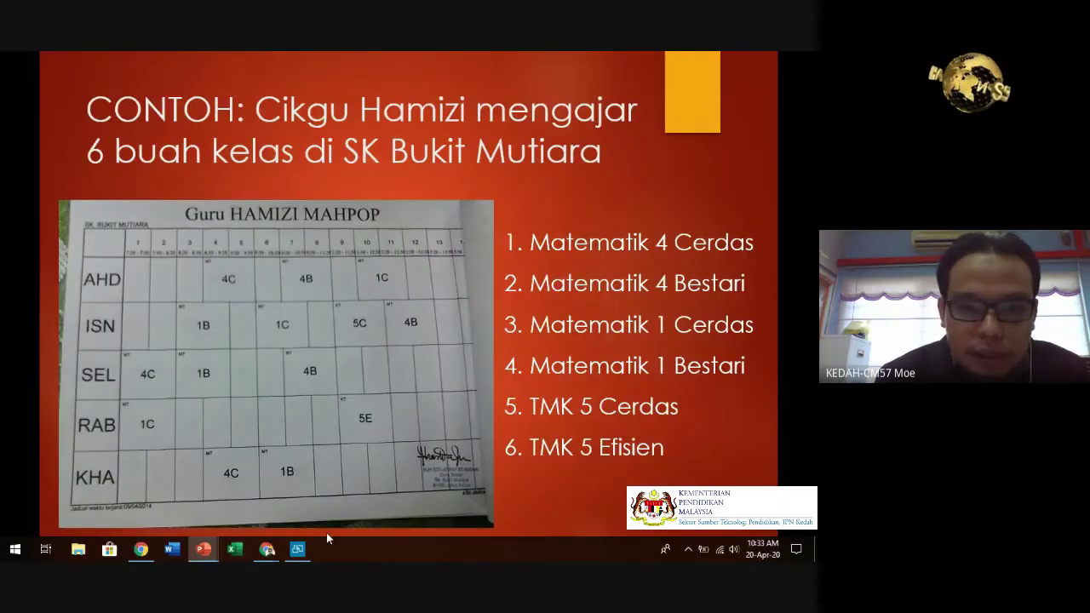
pyautogui.click(298, 549)
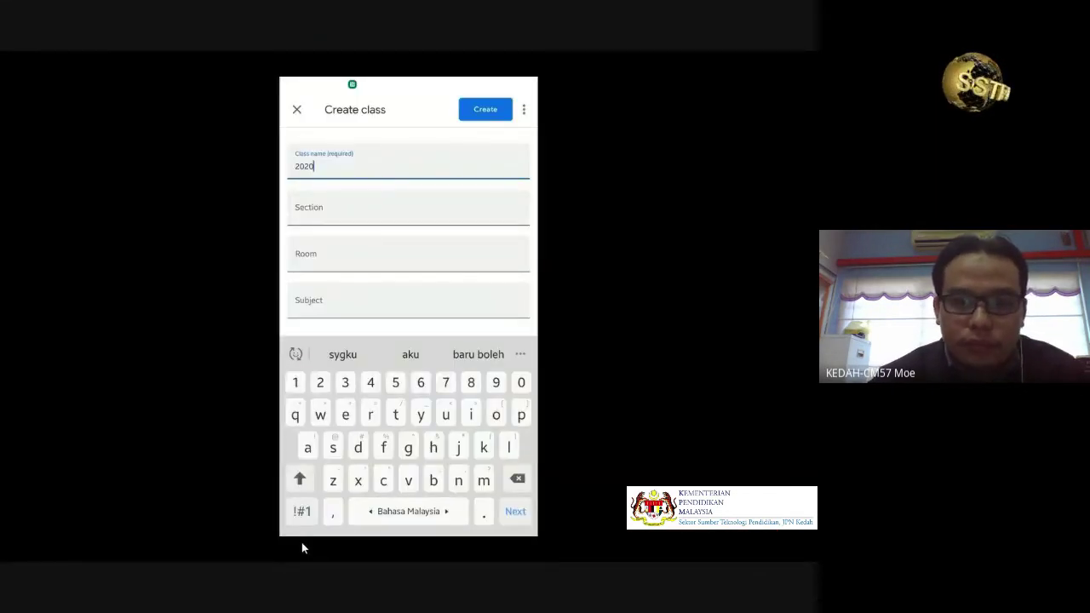
pyautogui.write('. 5')
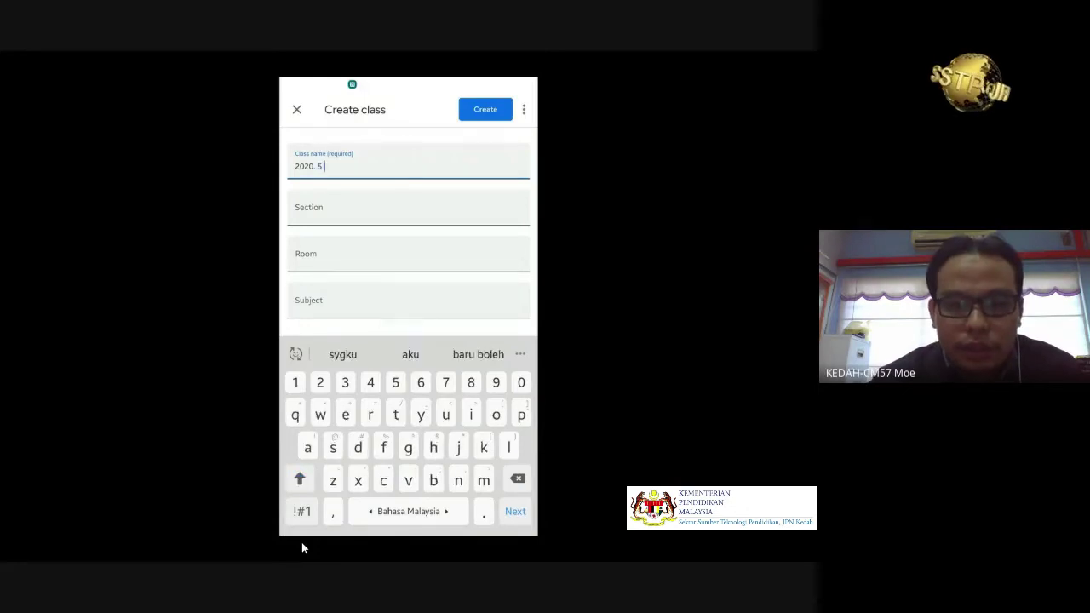
pyautogui.write(' Cer')
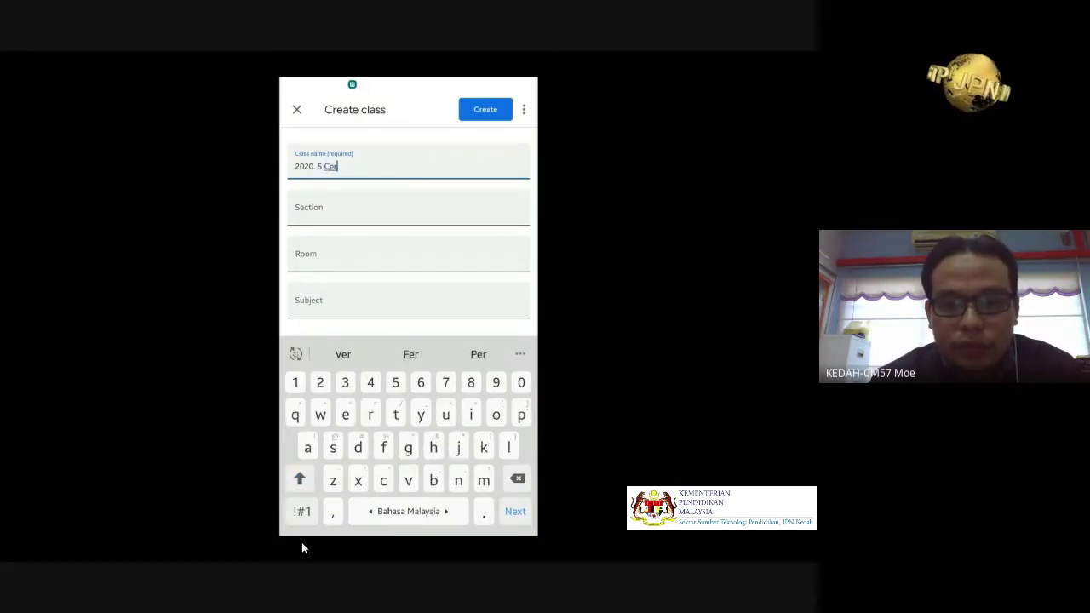
pyautogui.write('das')
pyautogui.press('Tab')
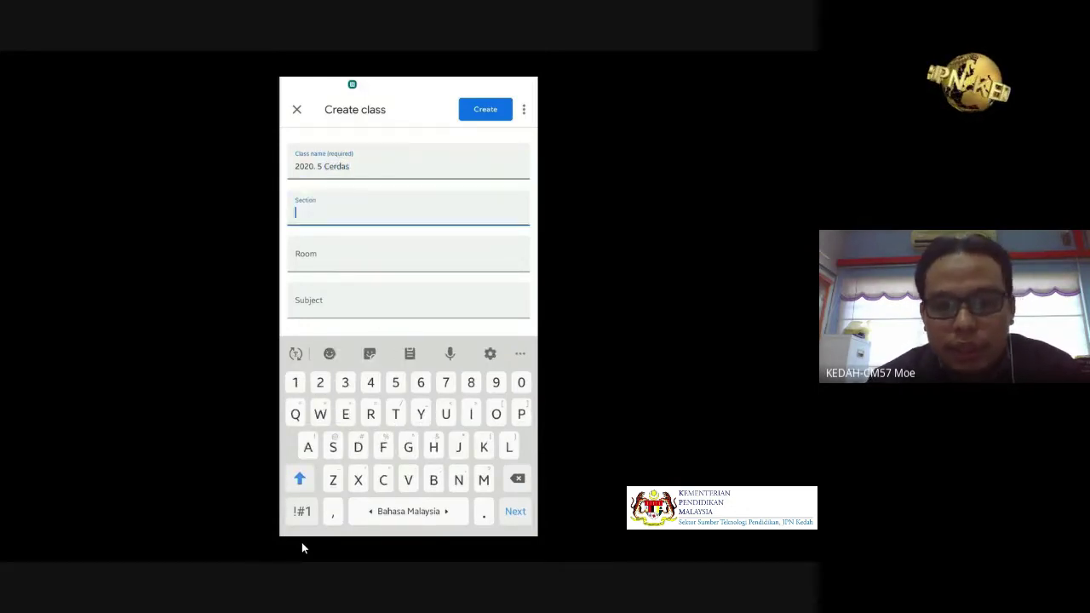
pyautogui.write('TMK')
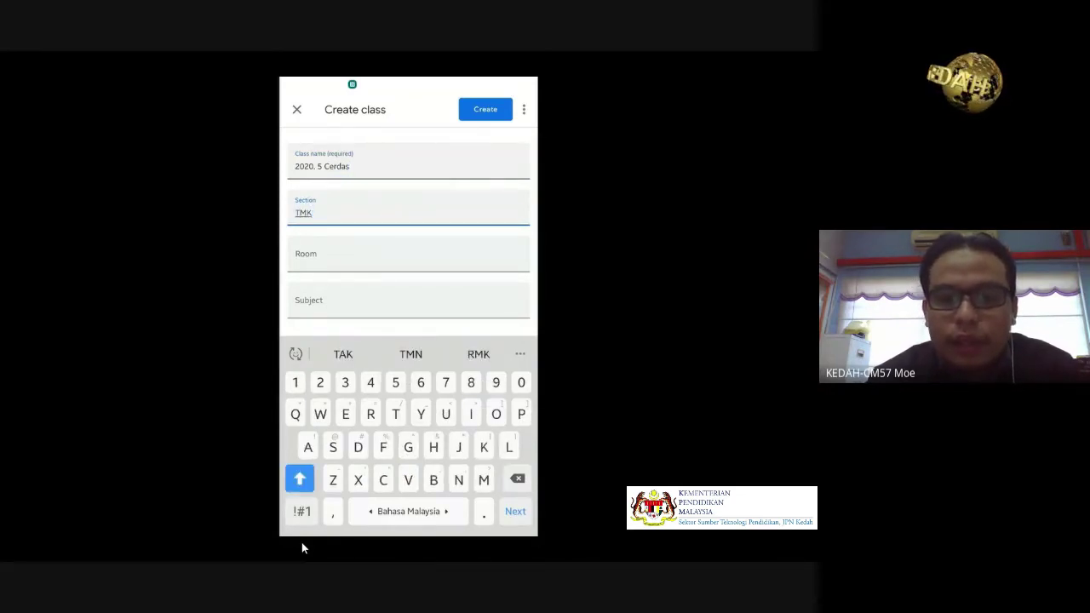
pyautogui.press('Return')
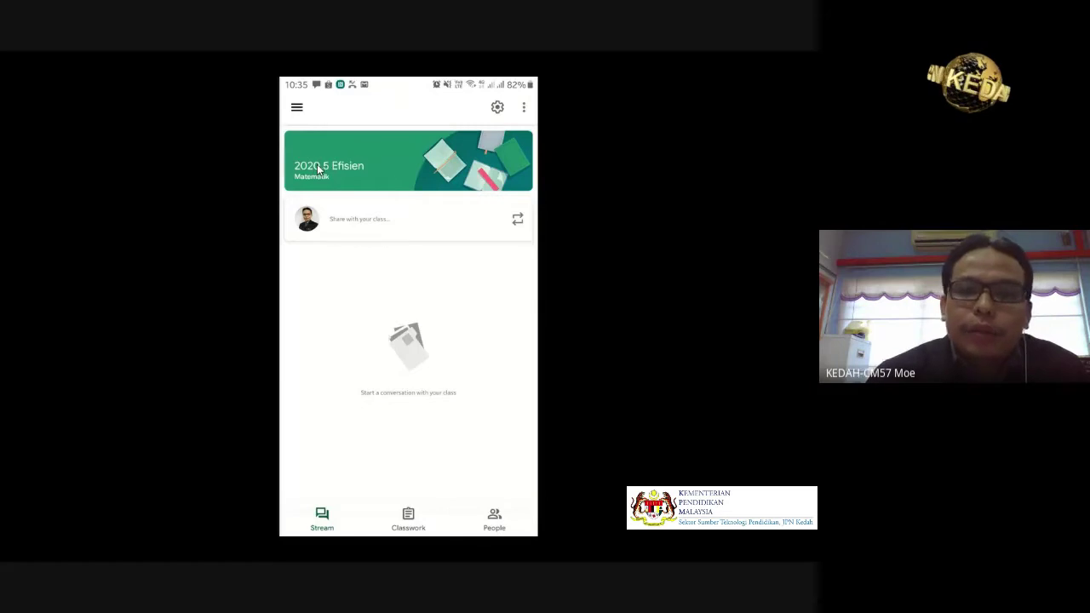
# - Change the 2020.5 Efisien class section from Matematik to TMK and save
pyautogui.click(500, 109)
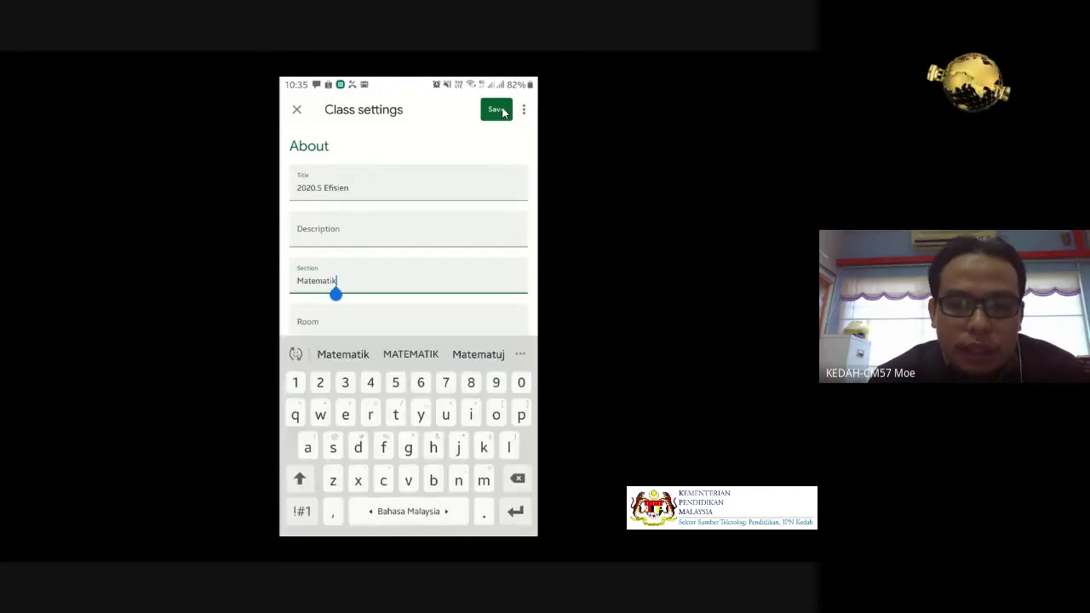
pyautogui.press('BackSpace')
pyautogui.press('BackSpace')
pyautogui.press('BackSpace')
pyautogui.press('BackSpace')
pyautogui.press('BackSpace')
pyautogui.press('BackSpace')
pyautogui.press('BackSpace')
pyautogui.press('BackSpace')
pyautogui.press('BackSpace')
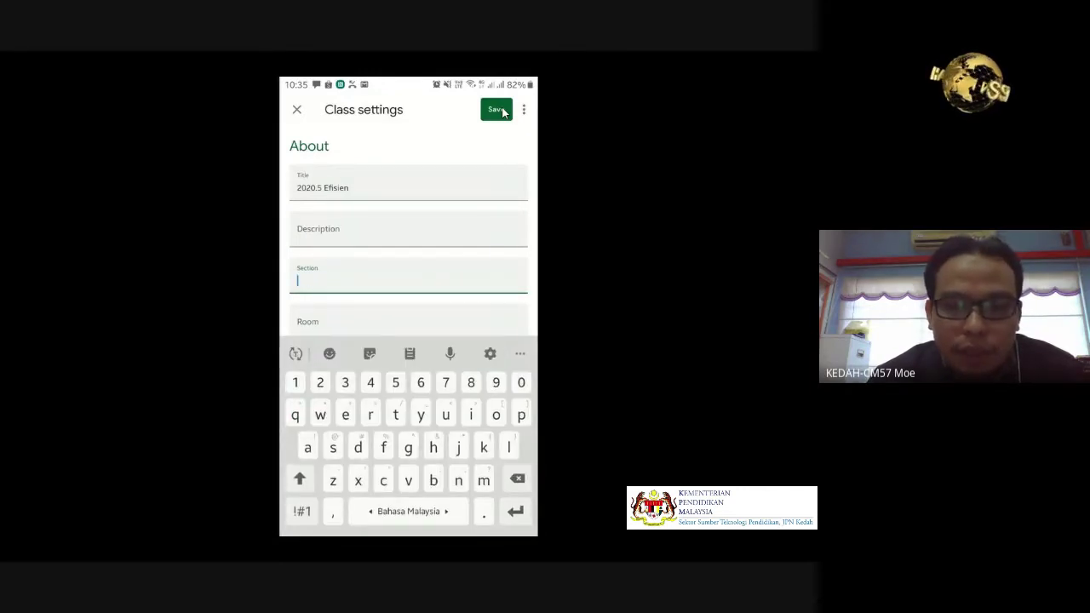
pyautogui.write('TMK')
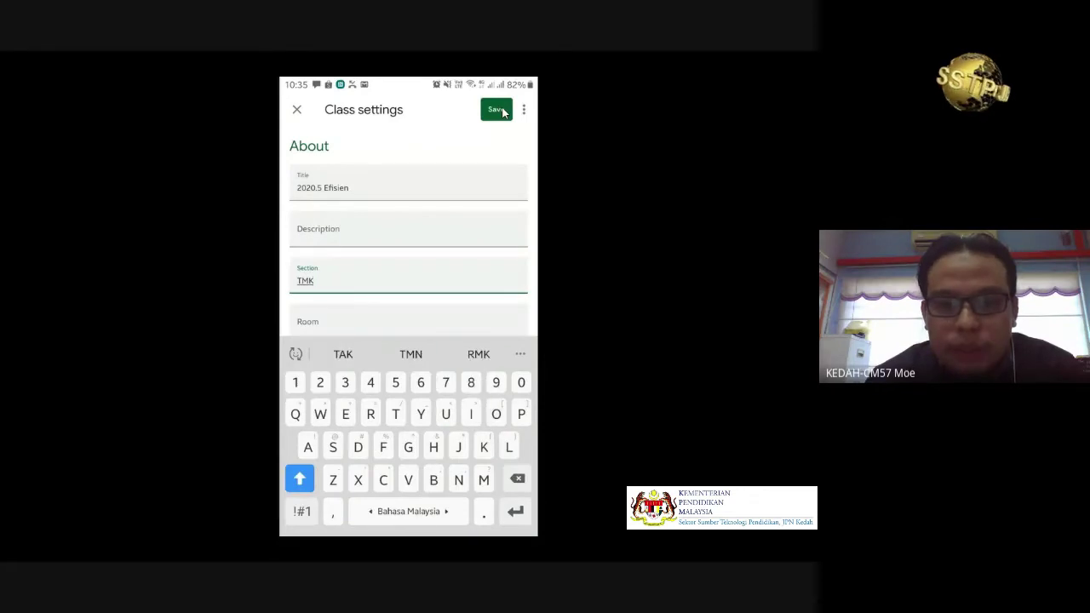
pyautogui.click(497, 110)
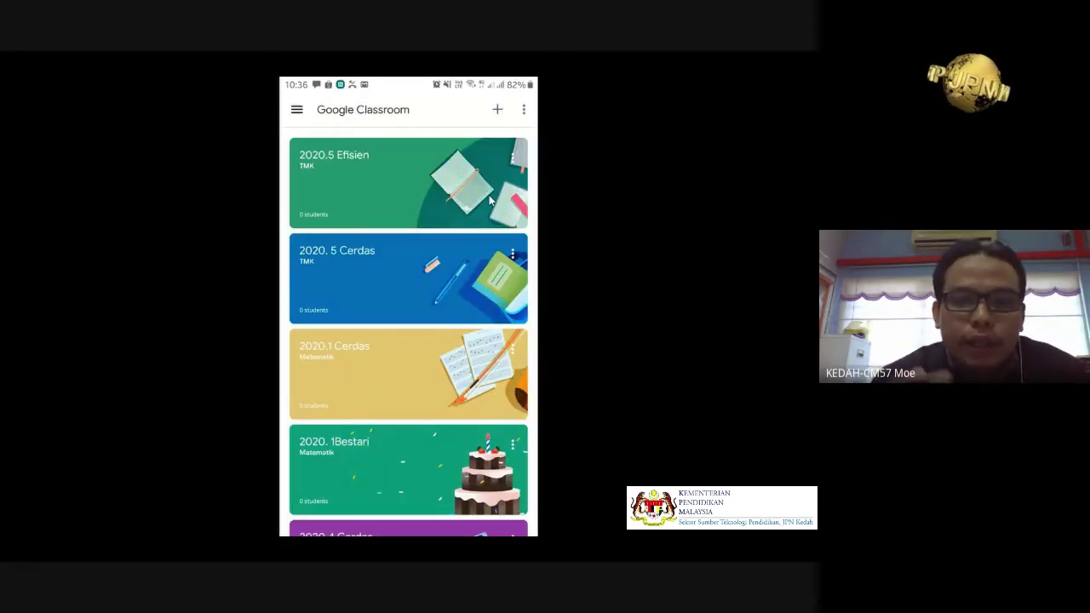
# - Scroll down through the phone app's class list and back up
pyautogui.scroll(-2, 490, 201)
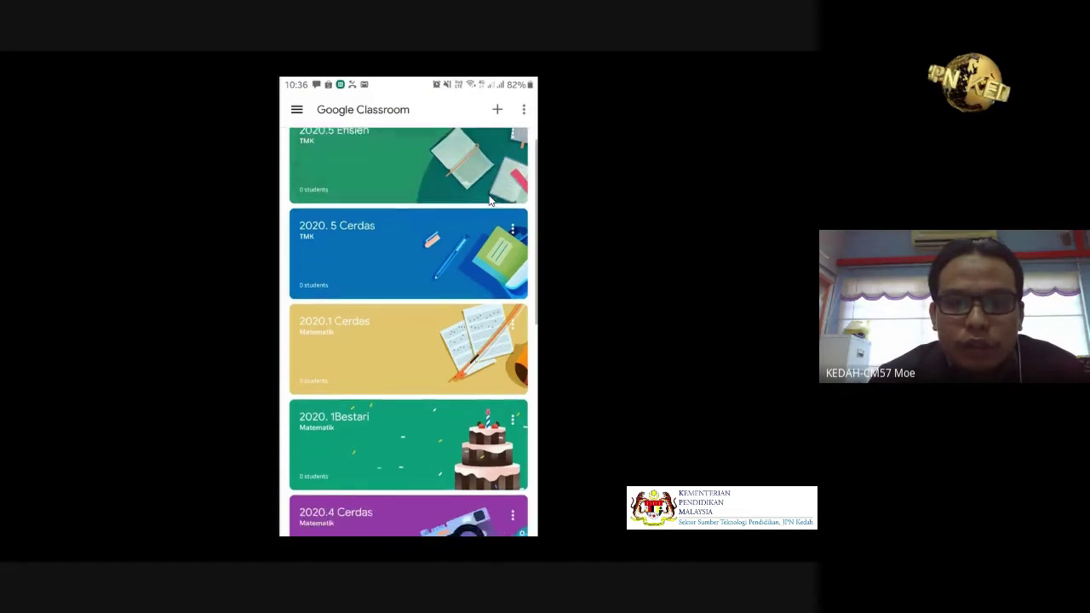
pyautogui.scroll(-2, 490, 200)
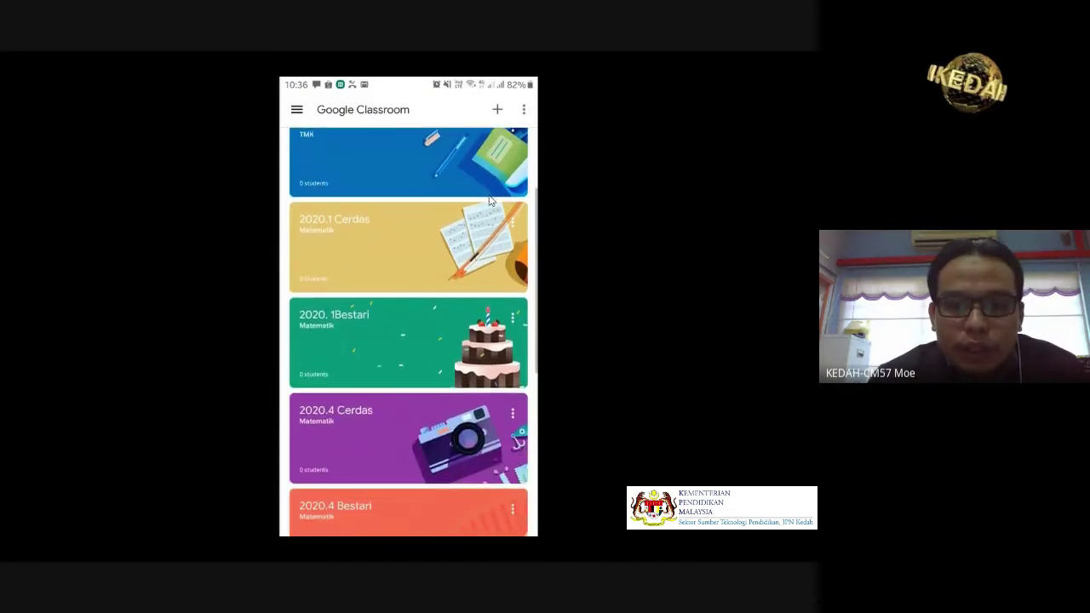
pyautogui.scroll(-3, 490, 201)
pyautogui.scroll(-5, 490, 201)
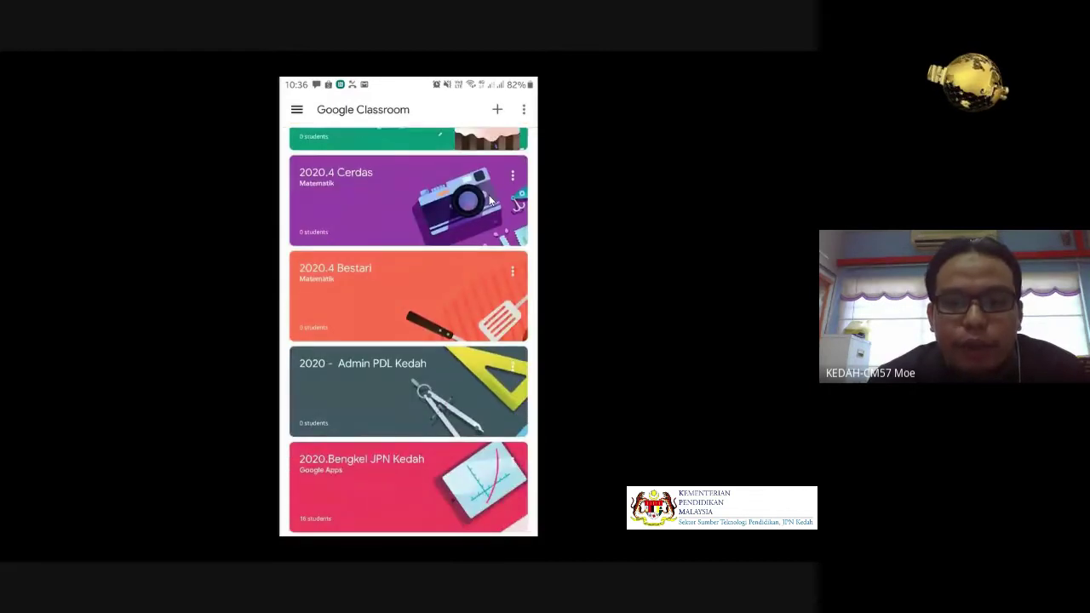
pyautogui.scroll(-2, 490, 200)
pyautogui.scroll(3, 490, 200)
pyautogui.scroll(6, 490, 201)
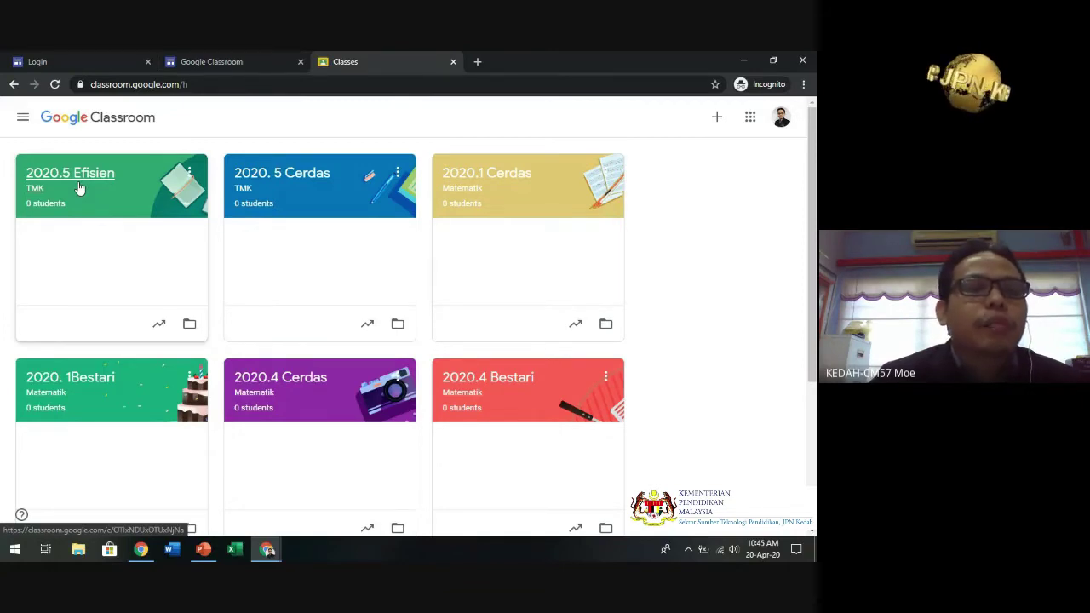
# - Open the 2020.5 Efisien class from its card on the Classes page
pyautogui.click(79, 188)
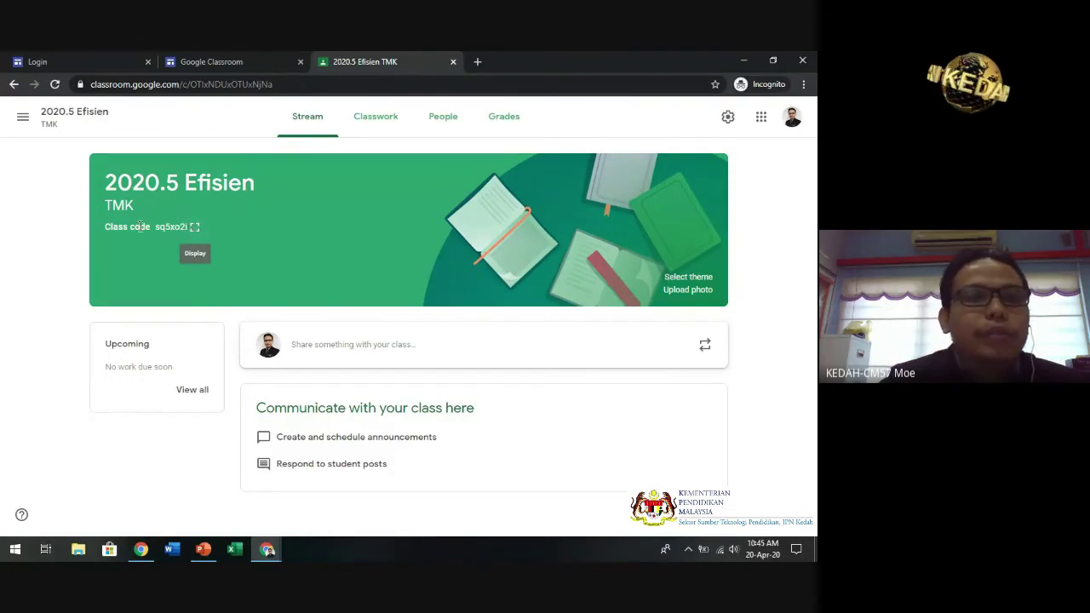
# - Show the 2020.5 Efisien class code in the enlarged display
pyautogui.click(195, 228)
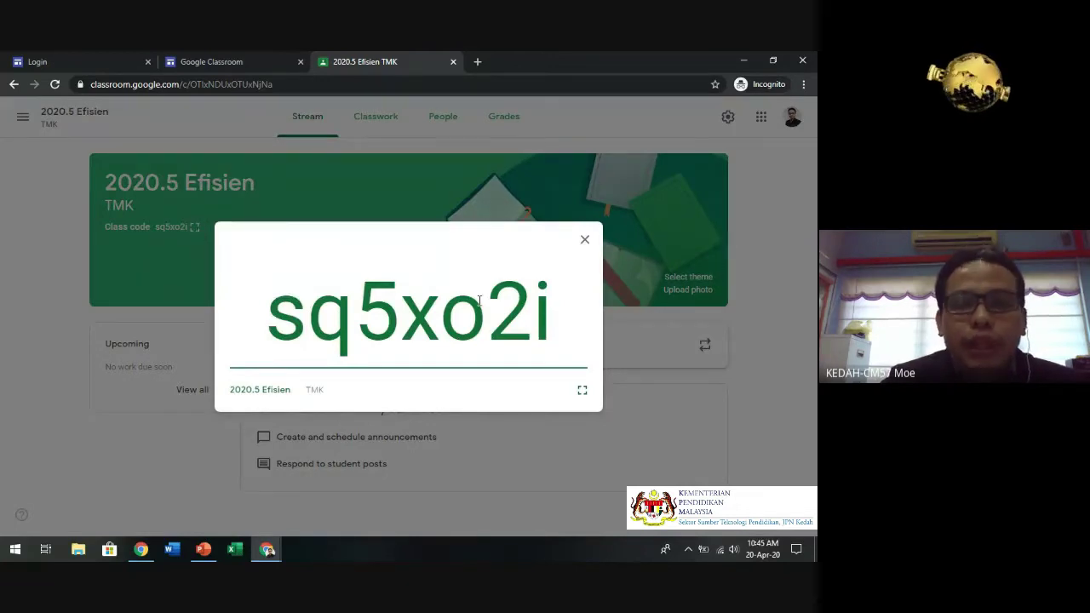
# - Expand the class code display to full screen
pyautogui.click(582, 389)
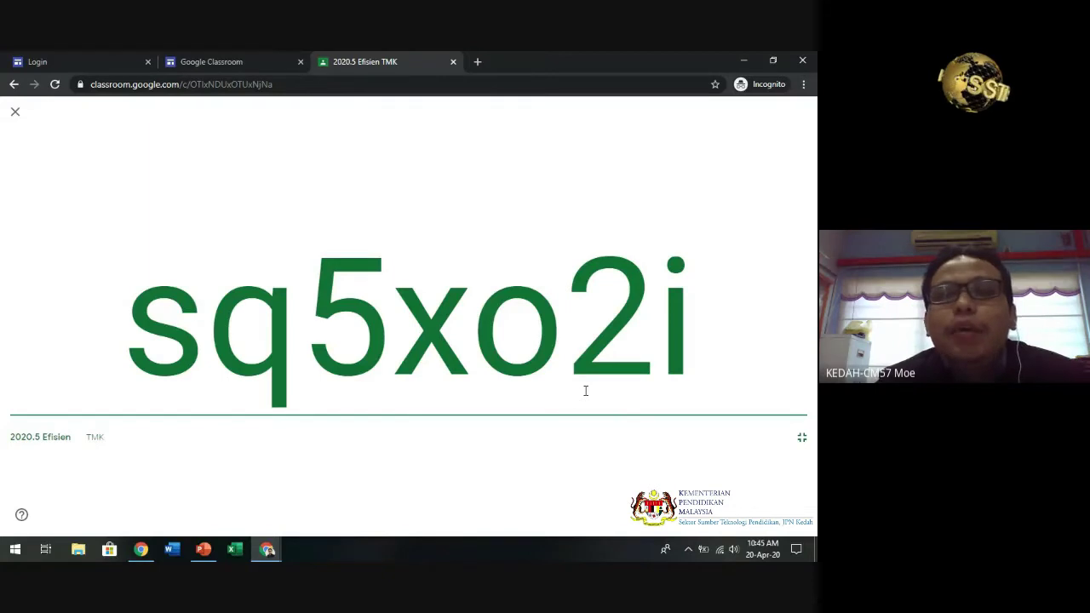
# - Exit the full-screen class code display with Esc
pyautogui.press('Escape')
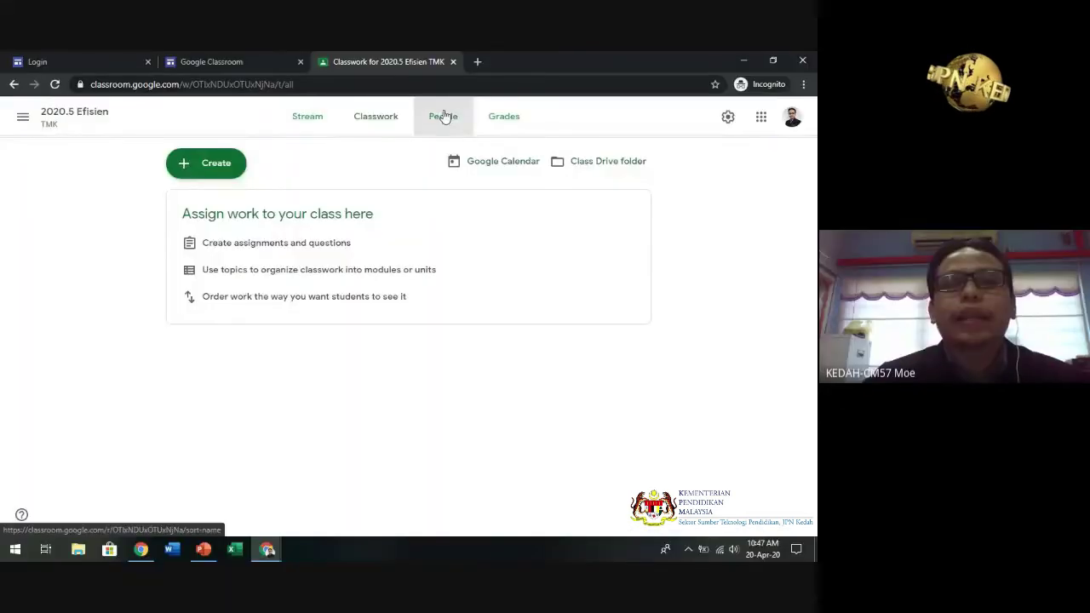
# - View the 2020.5 Efisien People list of one teacher and two students
pyautogui.click(442, 116)
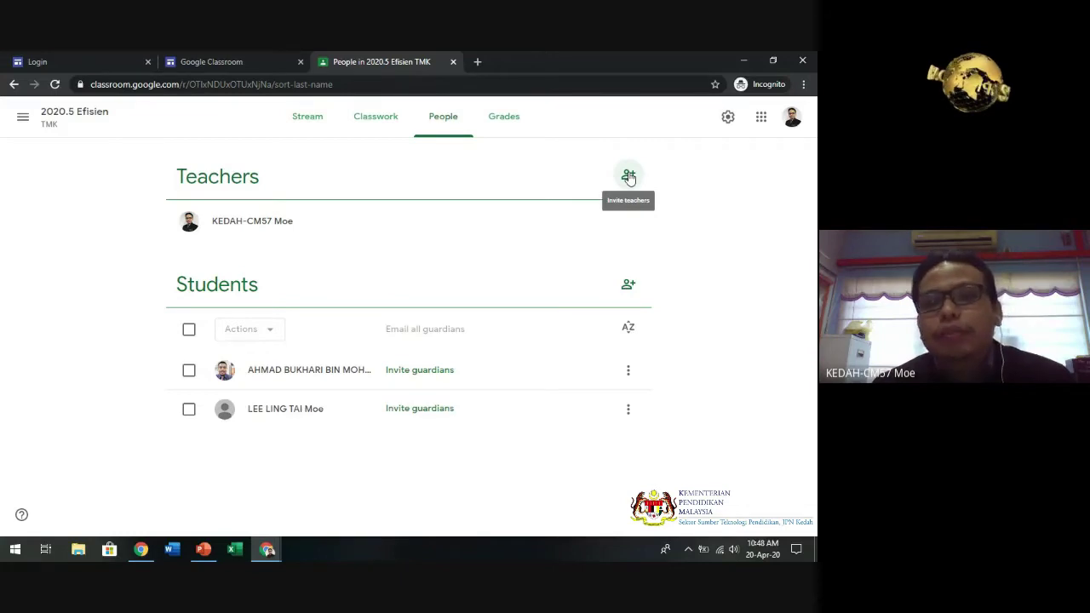
# - Abandon inviting another teacher and open the Invite students dialog instead
pyautogui.click(629, 176)
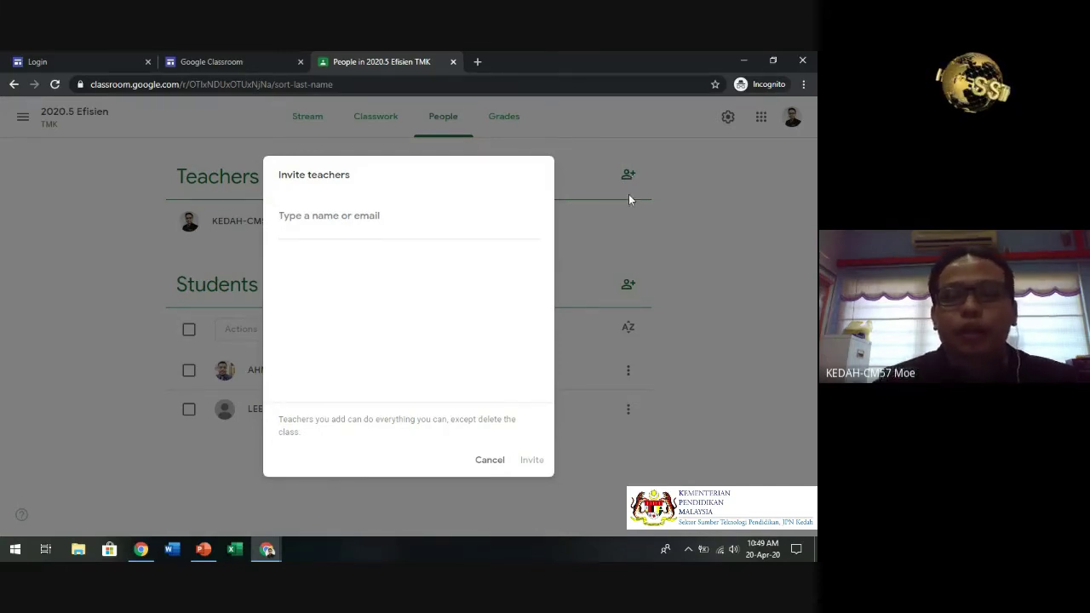
pyautogui.click(488, 461)
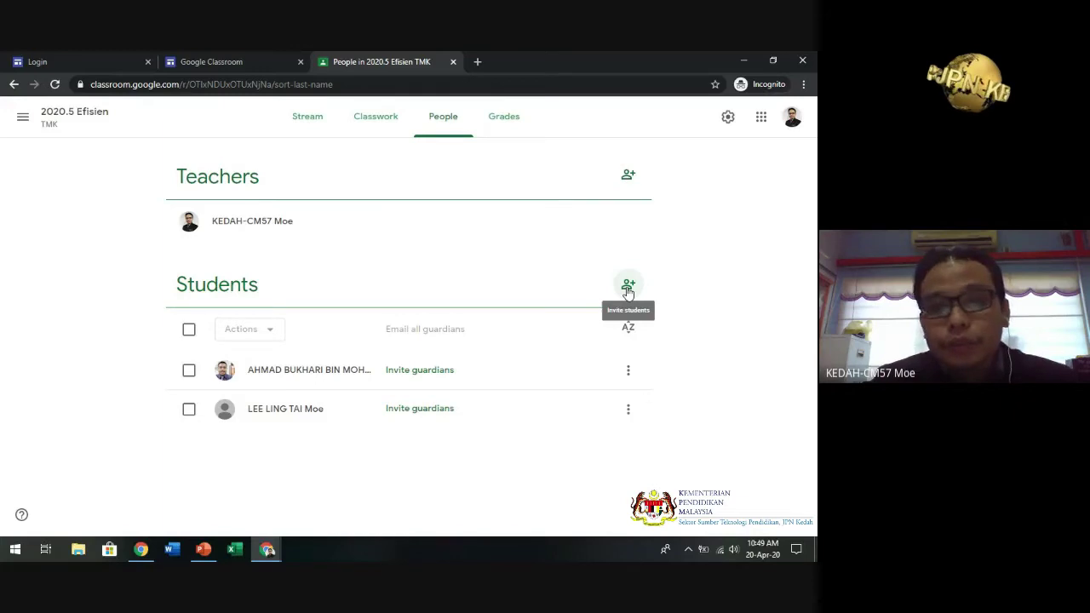
pyautogui.click(628, 288)
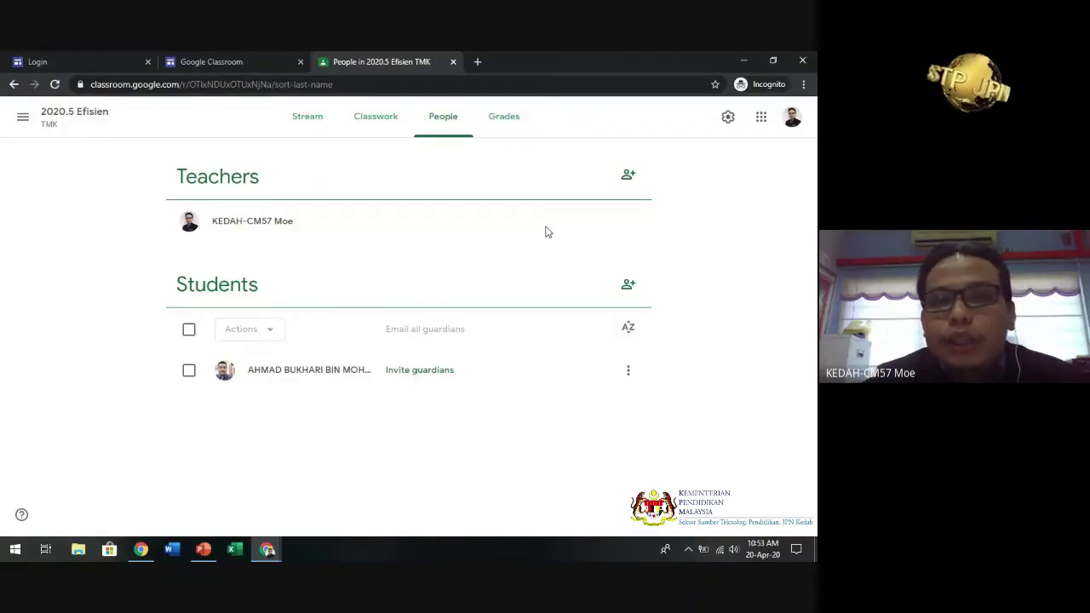
# - Review the 2020.5 Efisien class settings, checking the Section field and class code options without changes
pyautogui.click(729, 119)
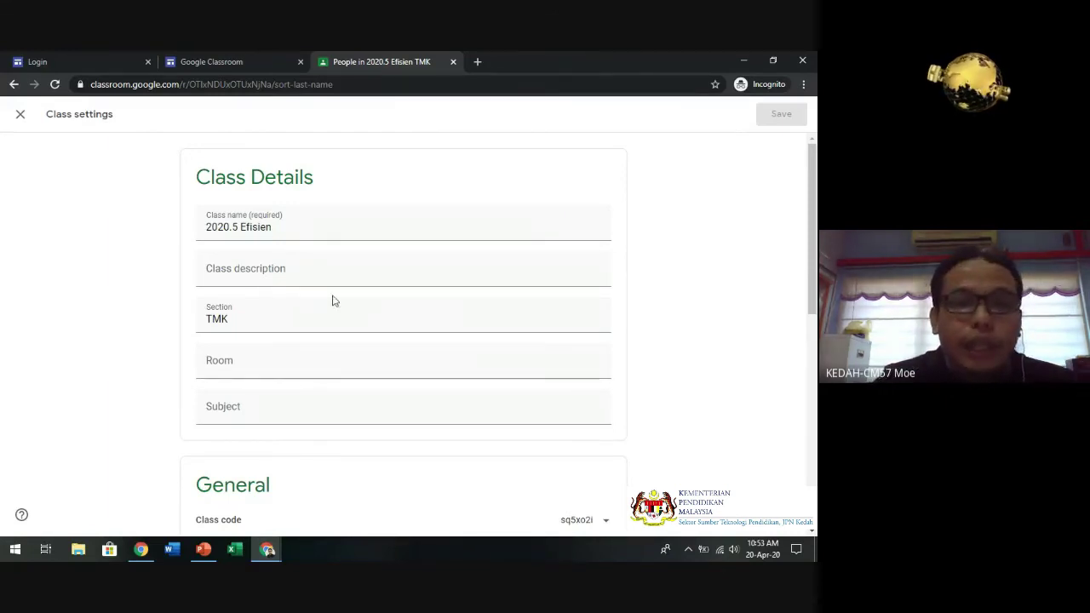
pyautogui.click(232, 318)
pyautogui.moveTo(816, 185); pyautogui.dragTo(816, 291)
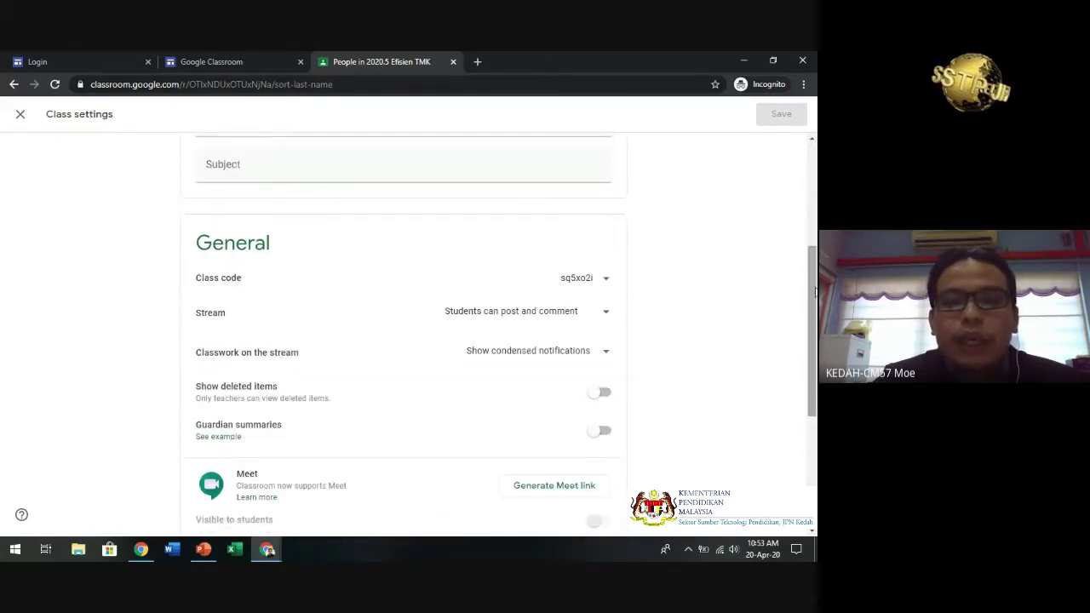
pyautogui.click(595, 281)
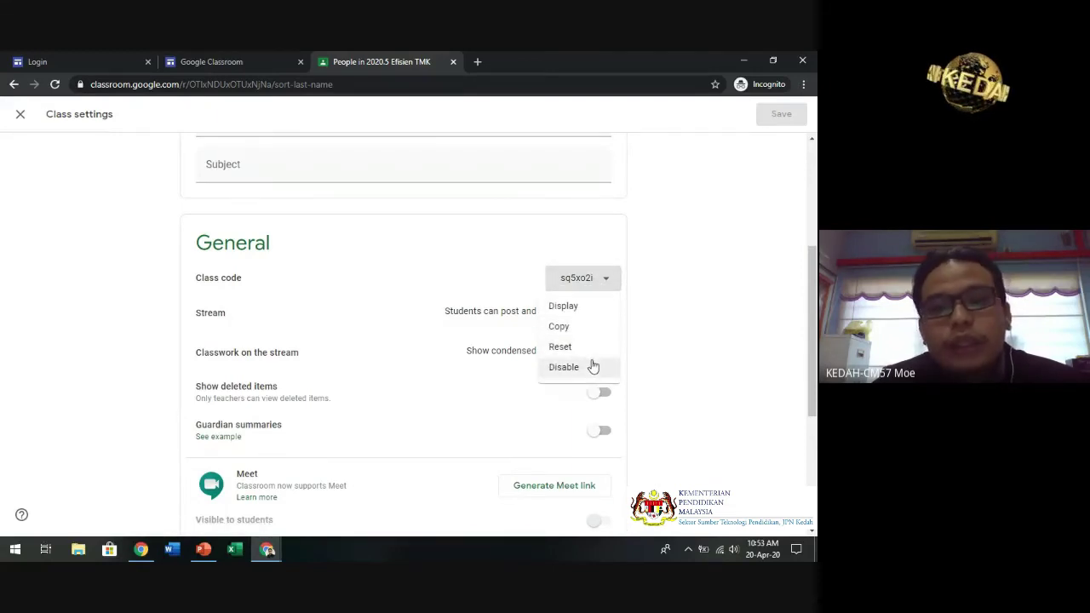
pyautogui.click(722, 278)
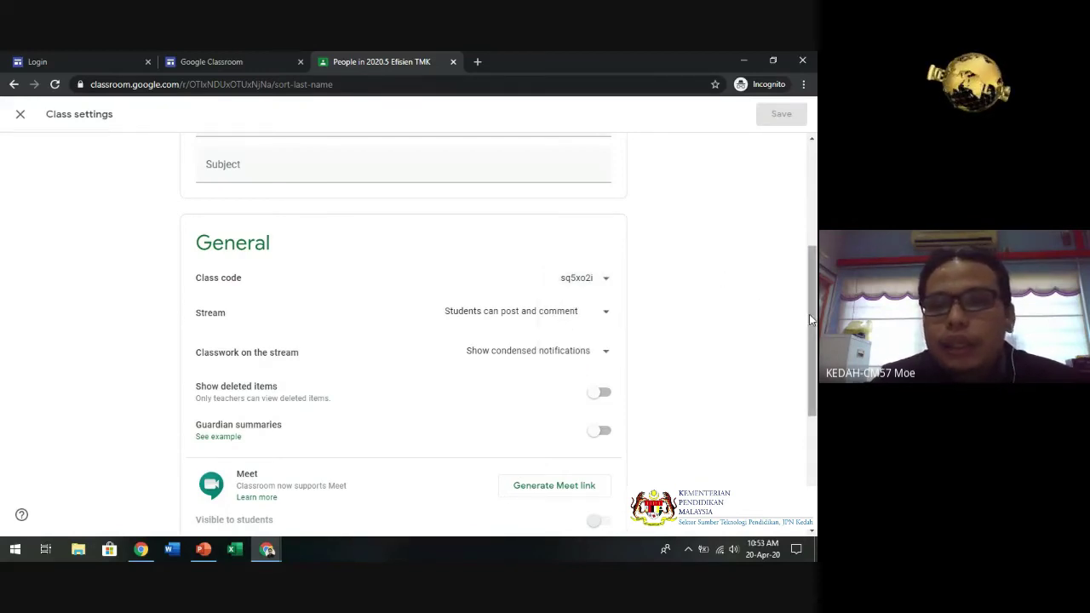
pyautogui.moveTo(809, 315); pyautogui.dragTo(816, 255)
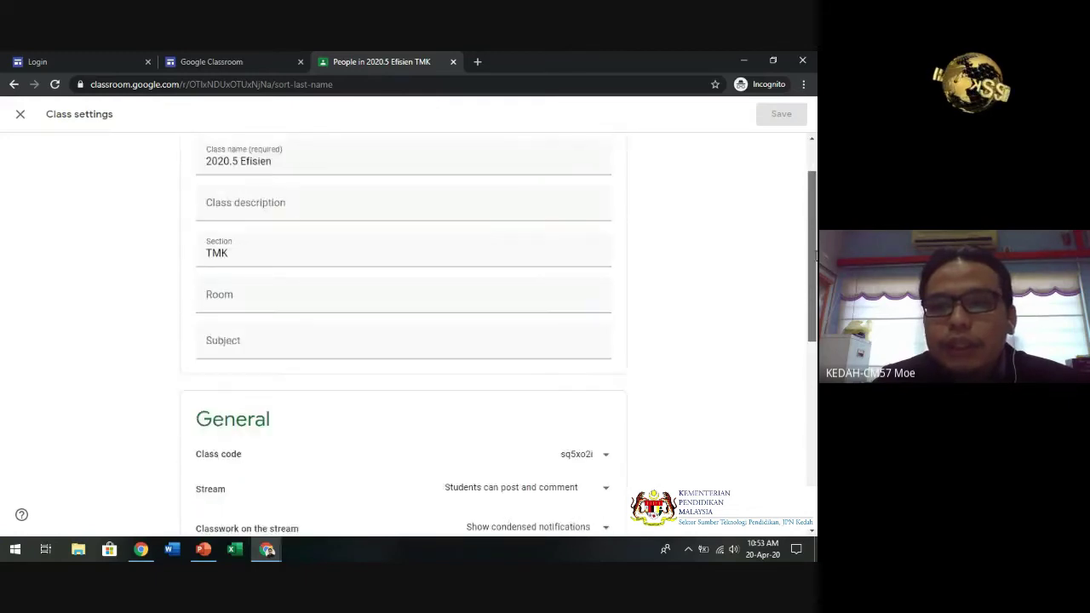
pyautogui.scroll(-2, 816, 256)
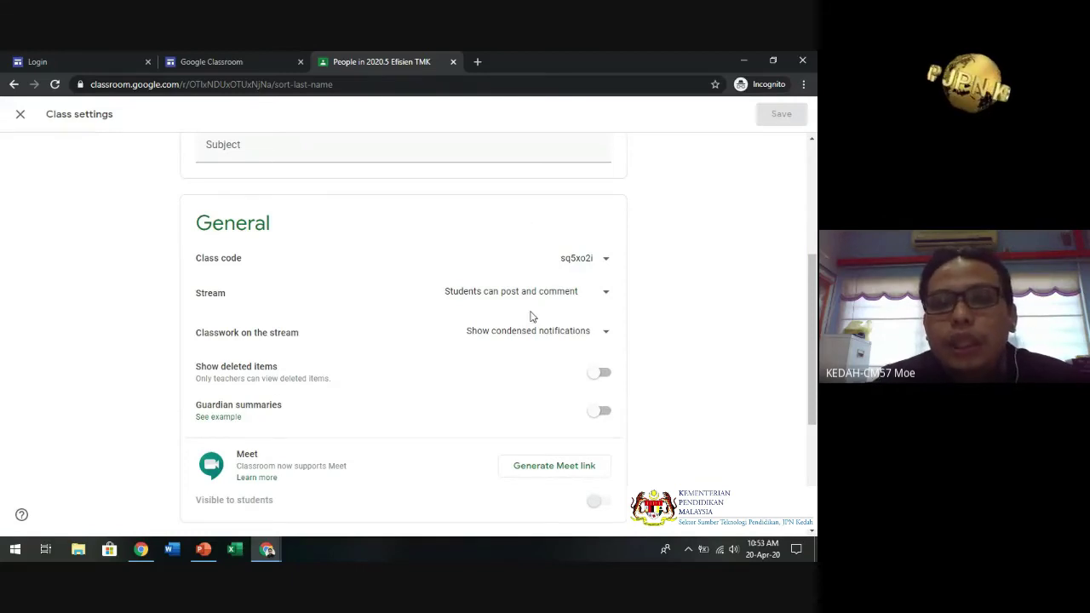
# - Check the Stream posting permission options, leave them unchanged, and scroll back to the top
pyautogui.click(568, 293)
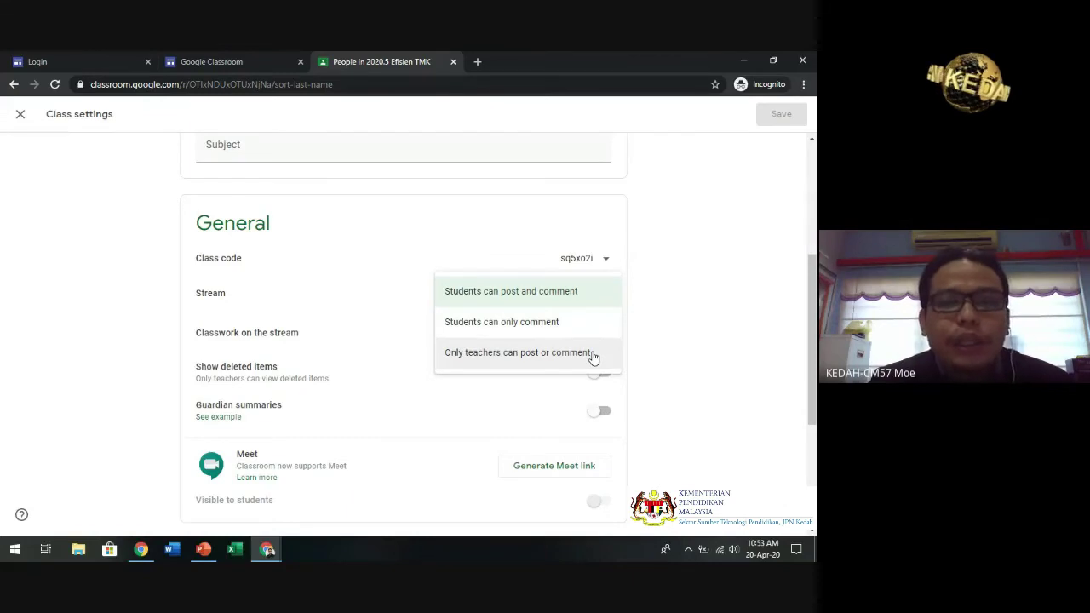
pyautogui.click(713, 338)
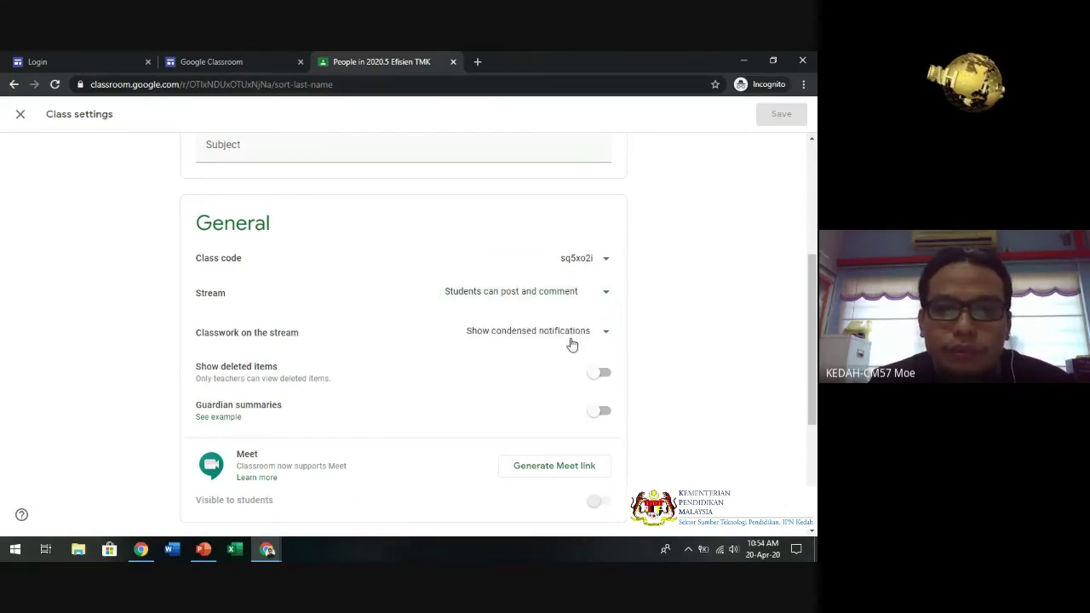
pyautogui.moveTo(814, 303); pyautogui.dragTo(815, 149)
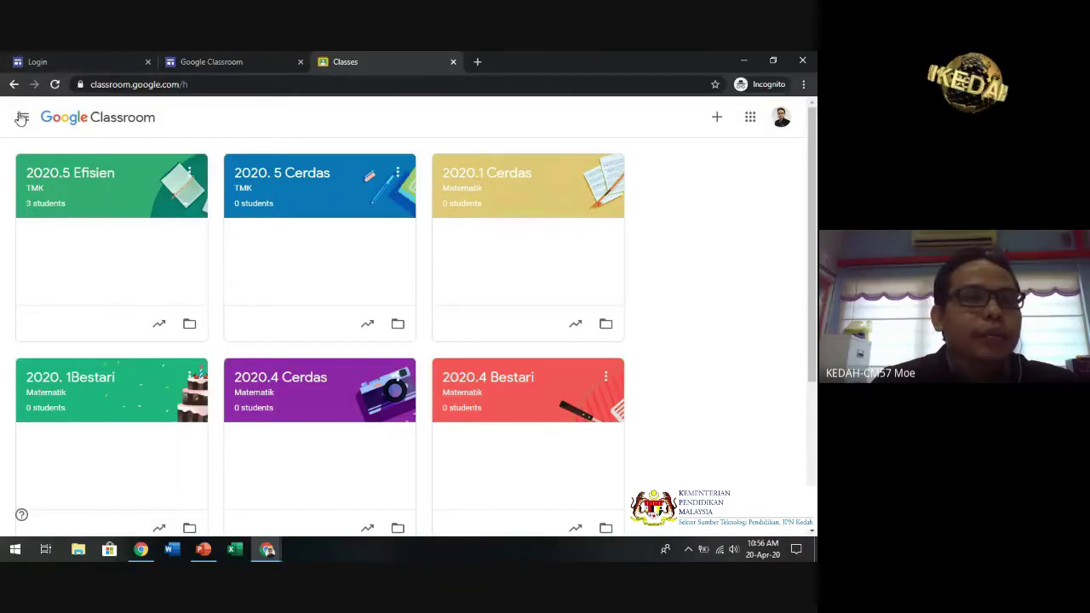
# - Go to the account-wide Classroom Settings through the navigation drawer
pyautogui.click(22, 117)
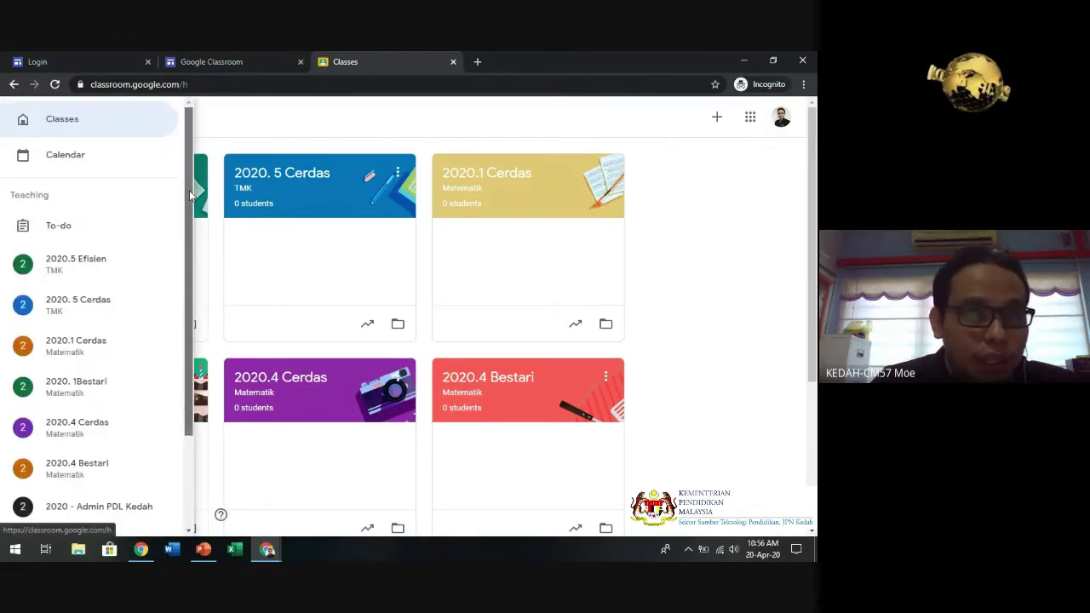
pyautogui.moveTo(189, 190); pyautogui.dragTo(191, 286)
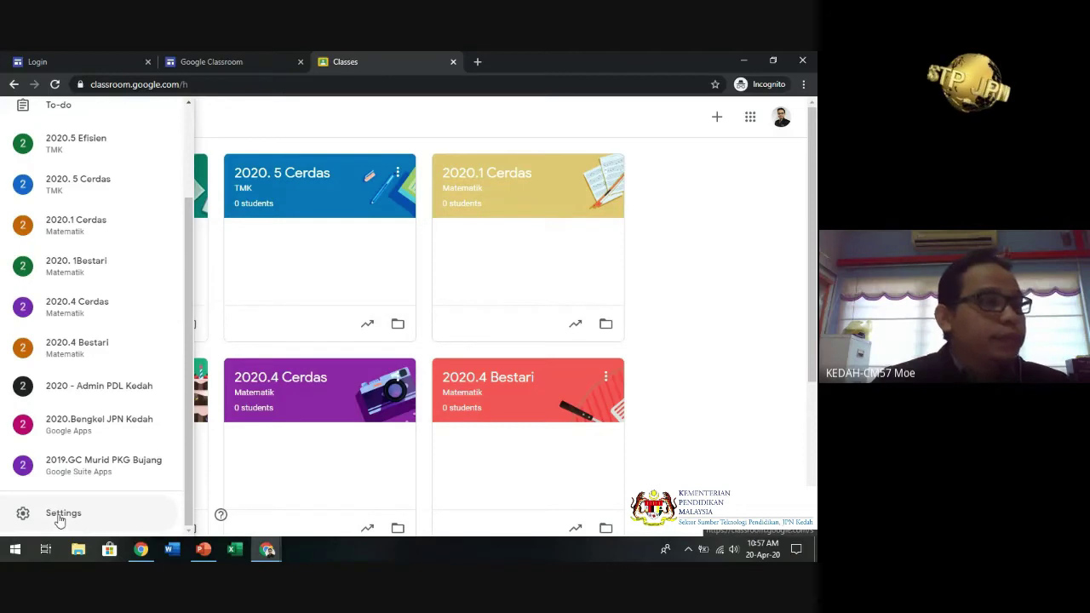
pyautogui.click(59, 516)
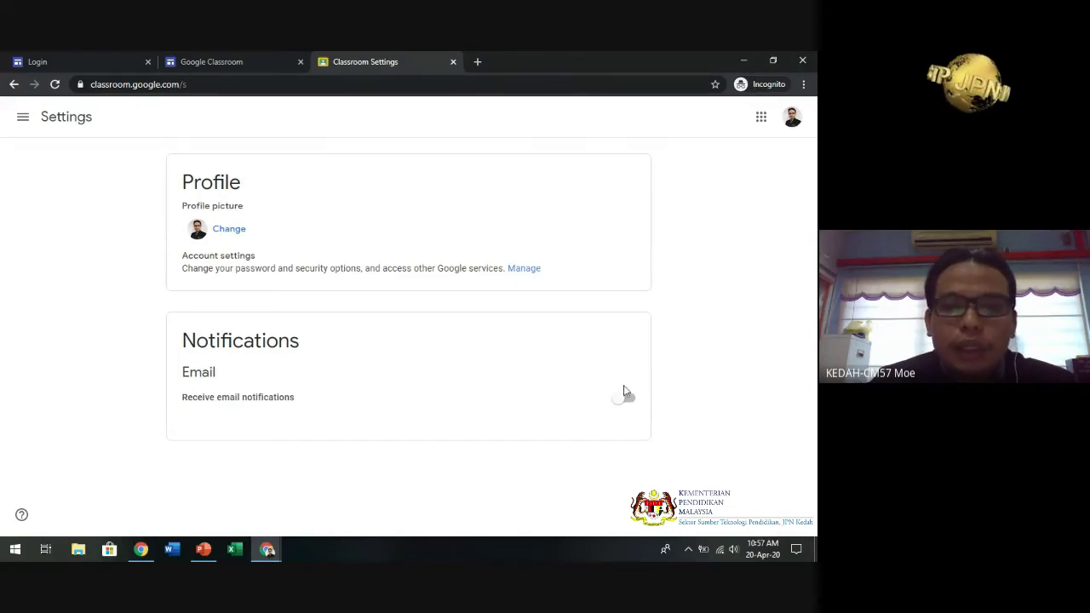
# - Switch on email notifications and review the comment and class notification options
pyautogui.click(620, 406)
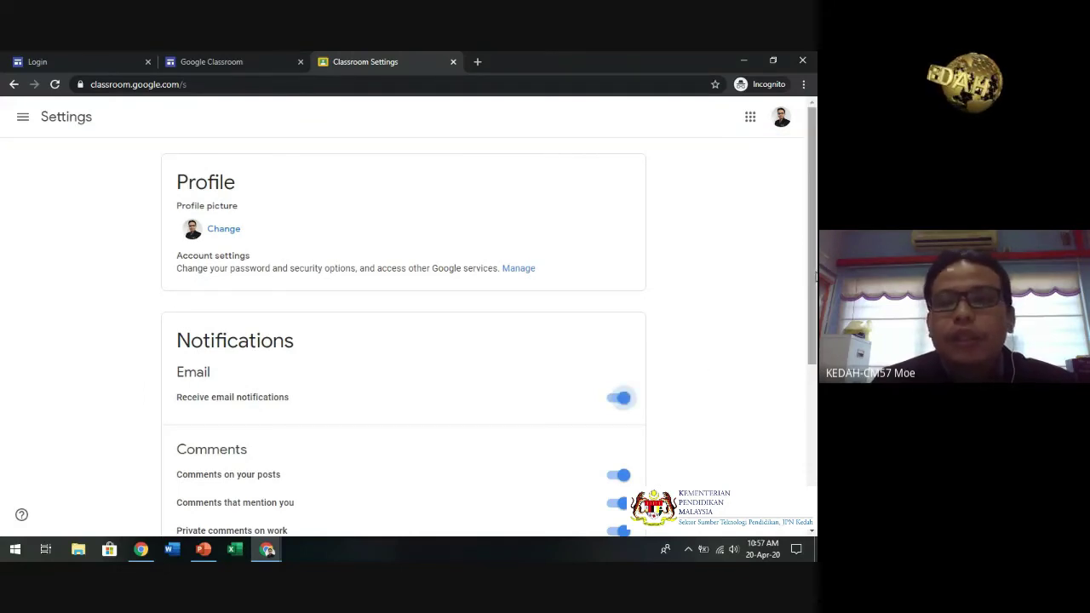
pyautogui.moveTo(813, 271); pyautogui.dragTo(814, 364)
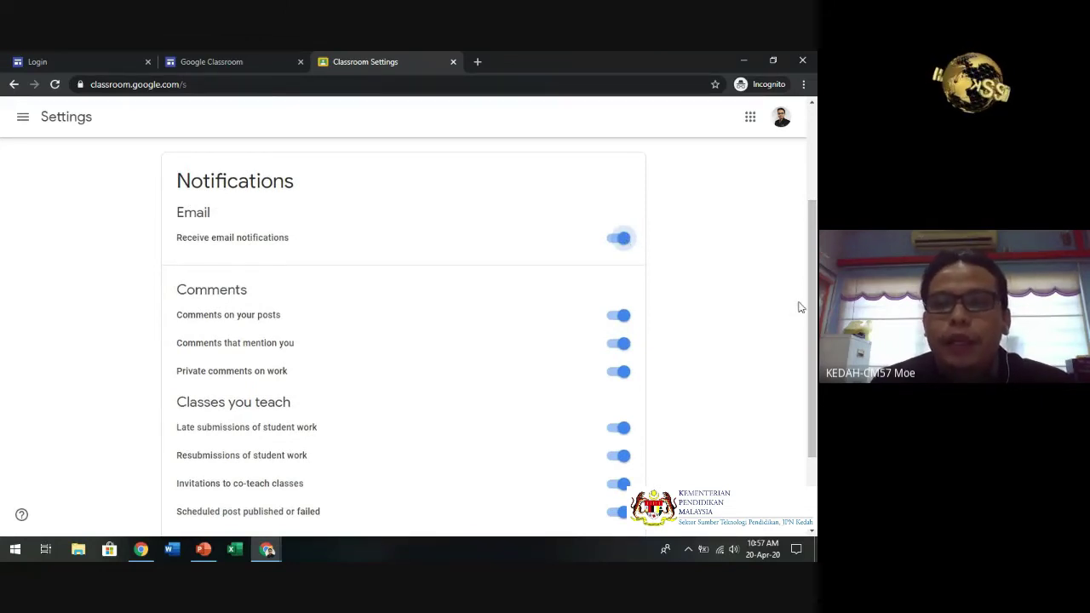
pyautogui.moveTo(812, 305); pyautogui.dragTo(814, 337)
pyautogui.moveTo(812, 355); pyautogui.dragTo(812, 269)
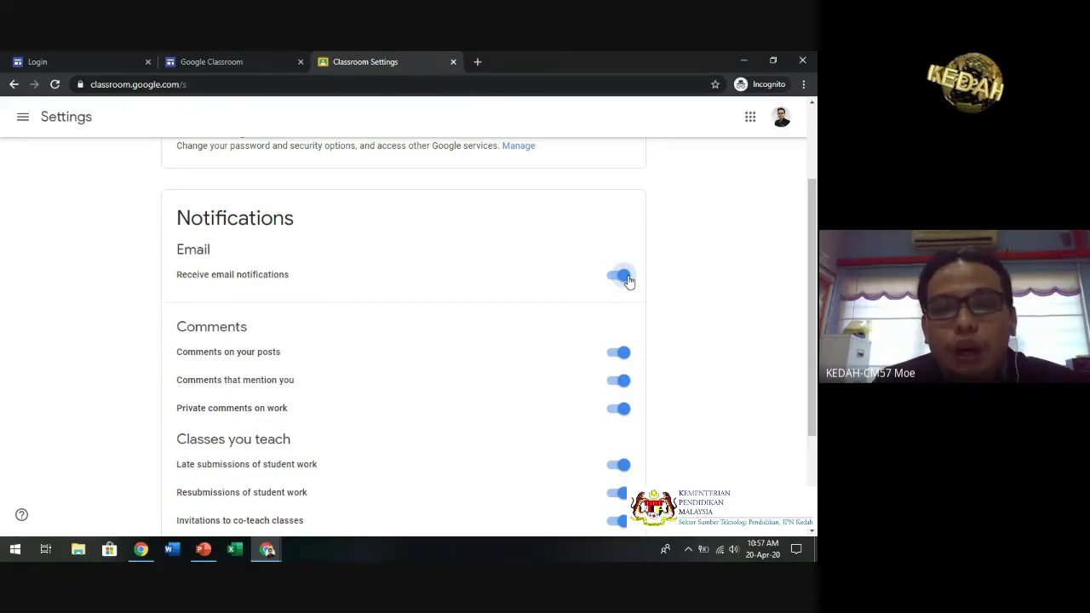
pyautogui.click(626, 280)
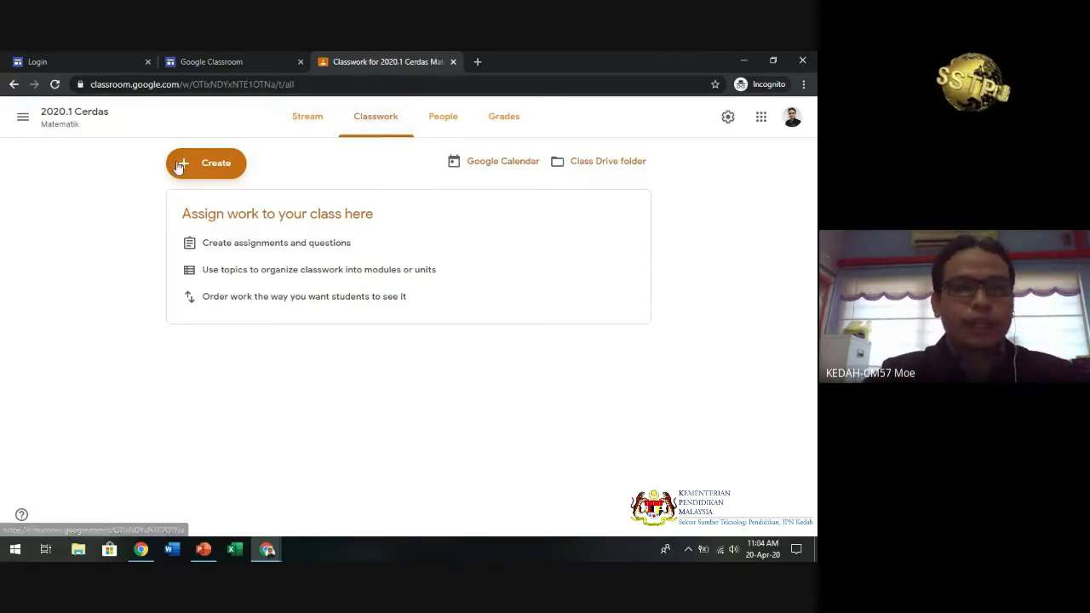
# - Open the Create menu on the 2020.1 Cerdas Classwork page
pyautogui.click(201, 173)
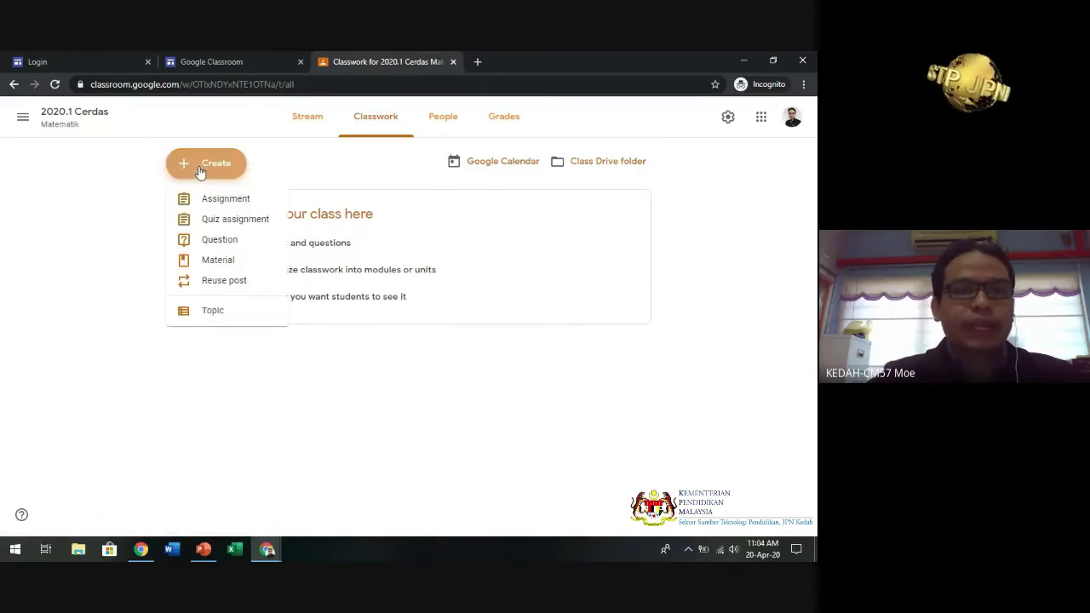
# - Start a quiz assignment with instructions 'Jawab semua soalan' and open its Blank Quiz form
pyautogui.click(230, 220)
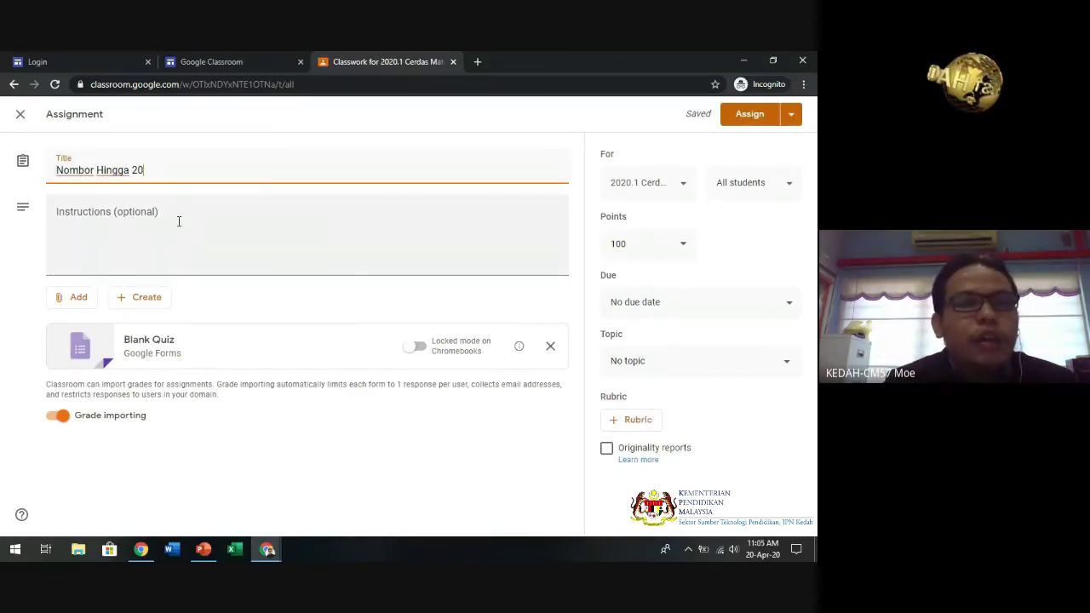
pyautogui.click(179, 221)
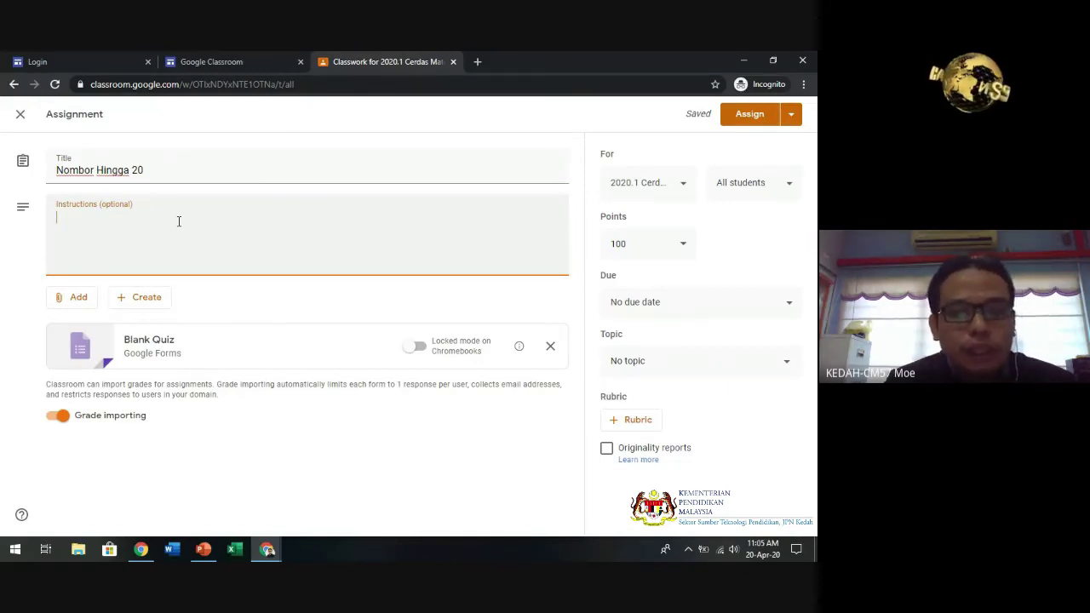
pyautogui.write('Jawab seua')
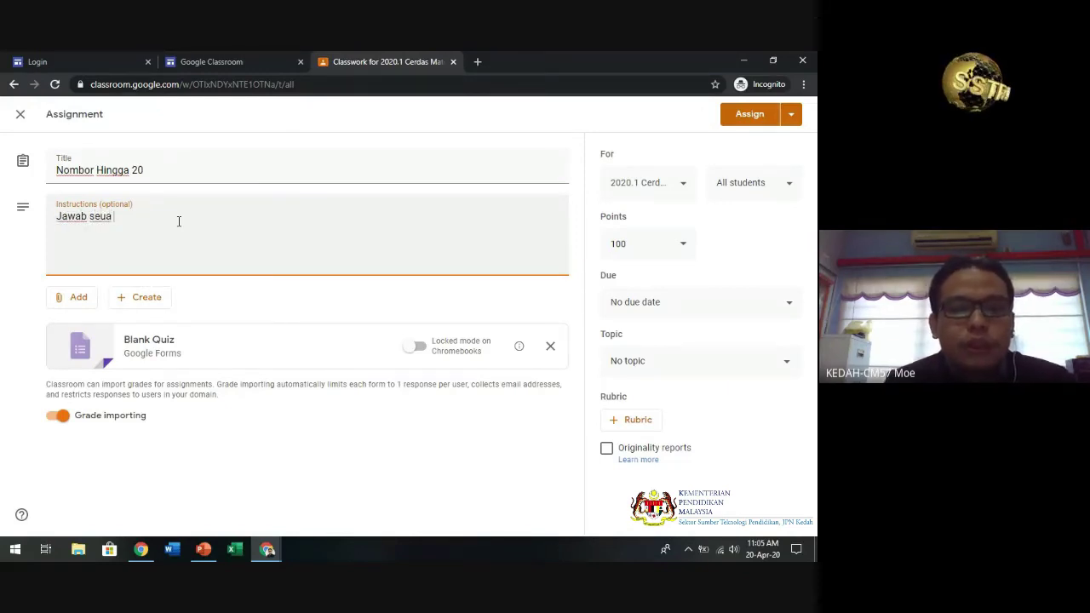
pyautogui.press('BackSpace')
pyautogui.press('BackSpace')
pyautogui.write('mua s')
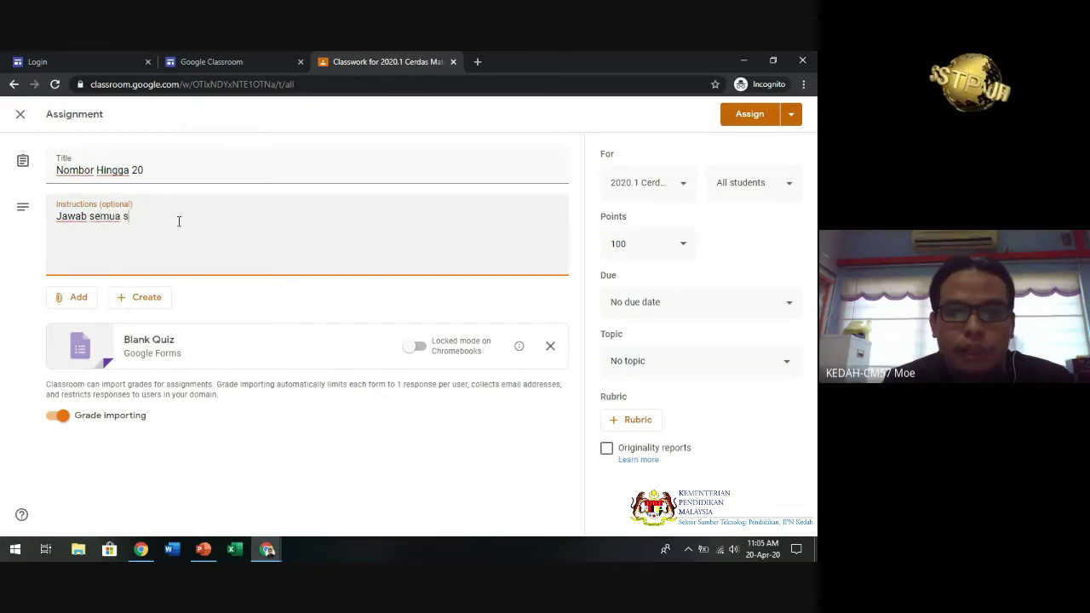
pyautogui.write('oalan')
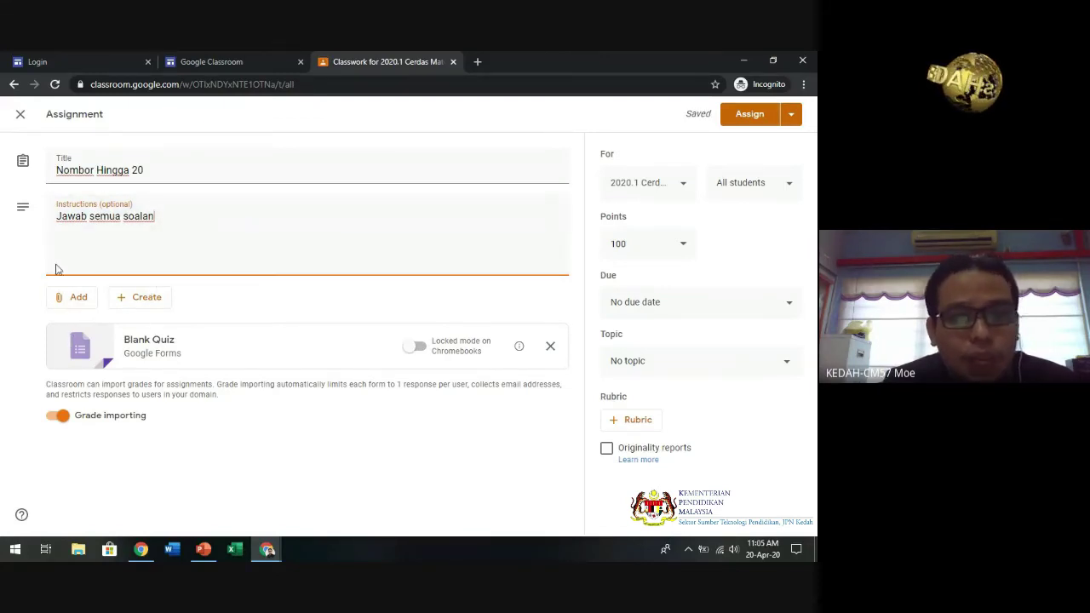
pyautogui.click(129, 351)
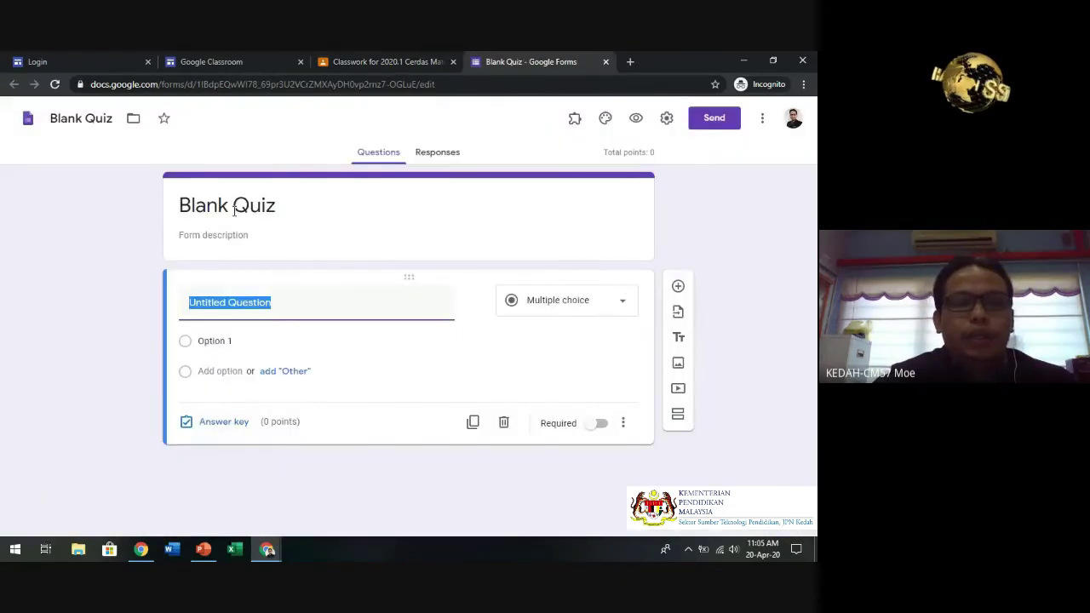
# - Title the quiz 'Nombor Hingga 20'
pyautogui.click(234, 211)
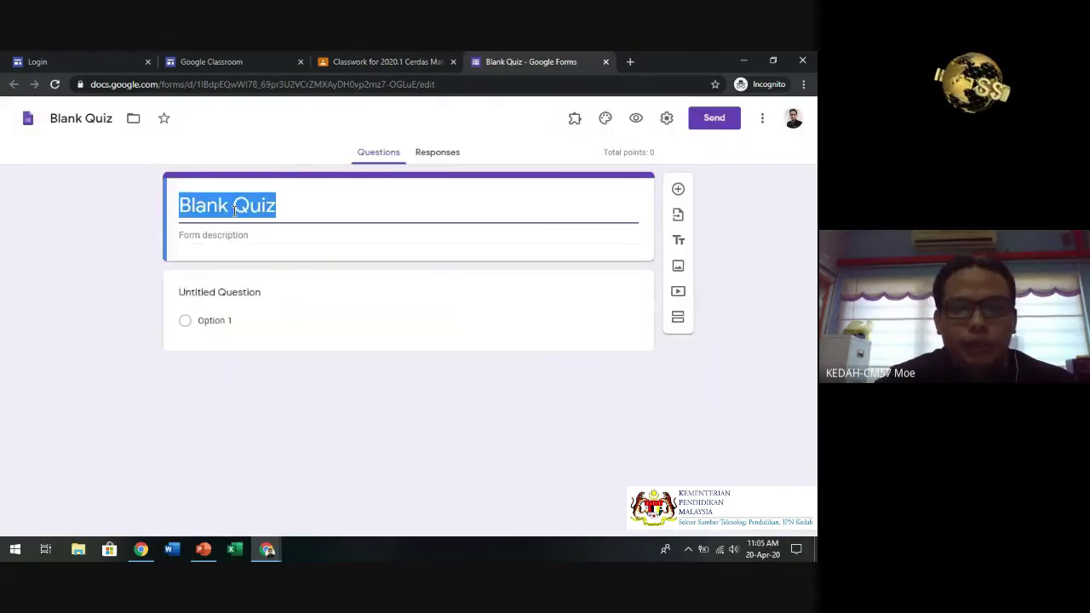
pyautogui.write('Nombor Hingga ')
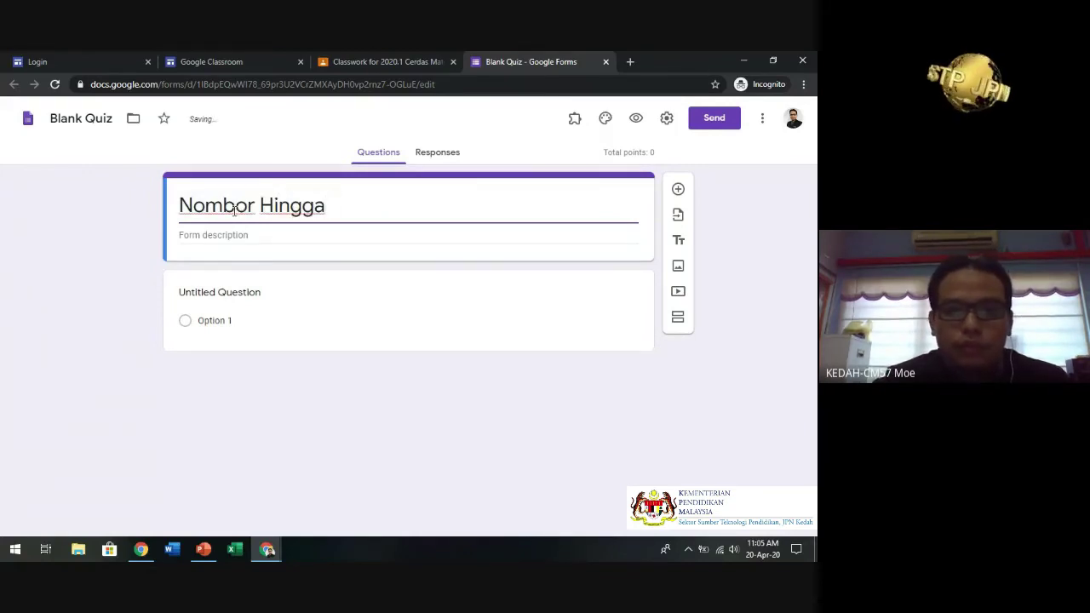
pyautogui.write('10')
pyautogui.press('BackSpace')
pyautogui.press('BackSpace')
pyautogui.write('20')
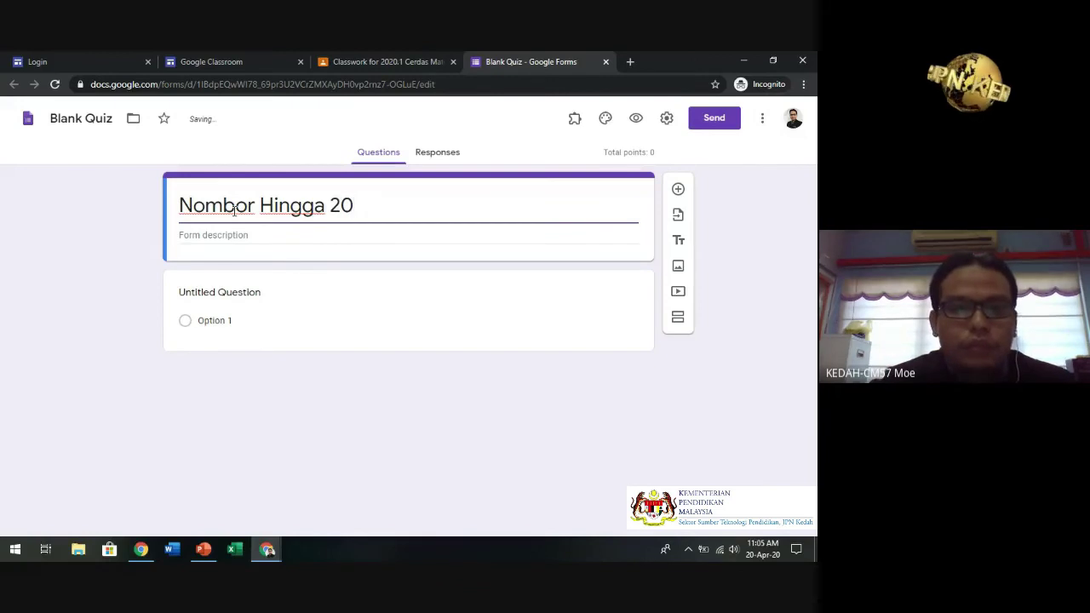
# - Add the multiple-choice first question 'Yang mana satu nombor "lima"'
pyautogui.click(228, 294)
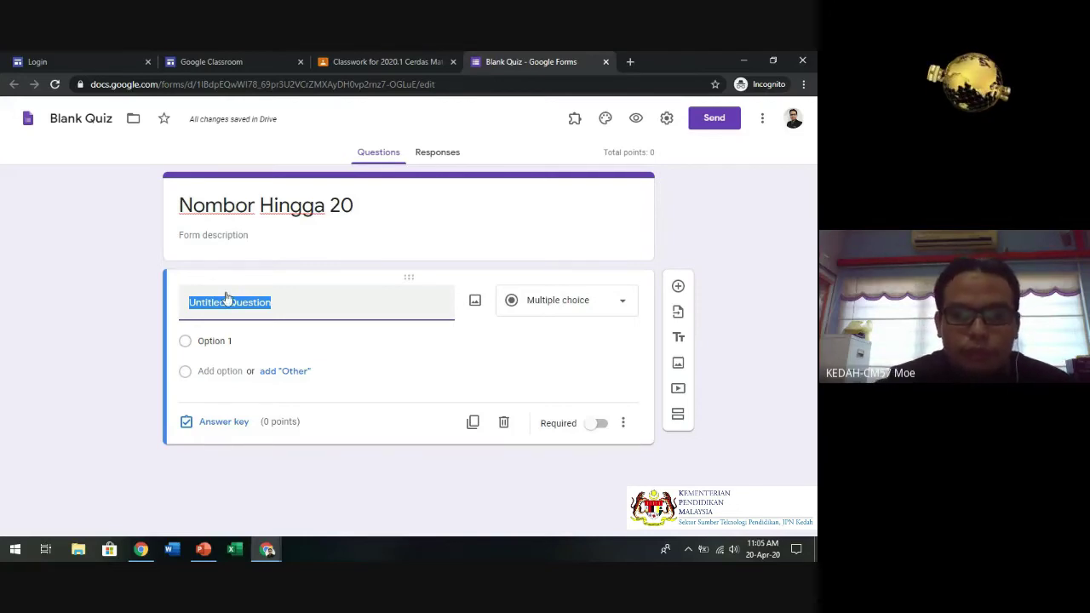
pyautogui.write('Yang m')
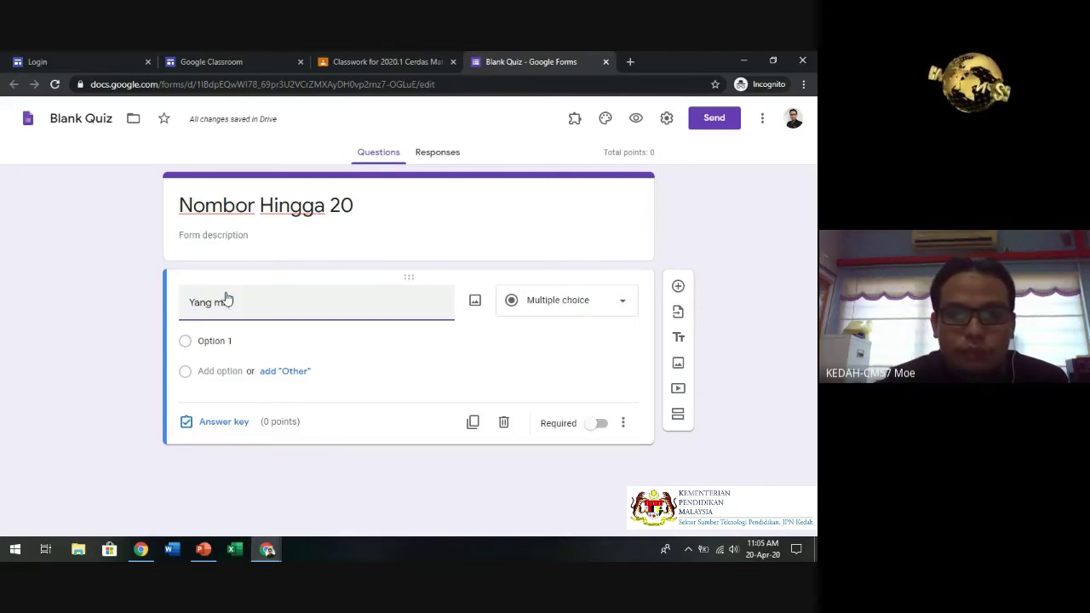
pyautogui.write('ana satu')
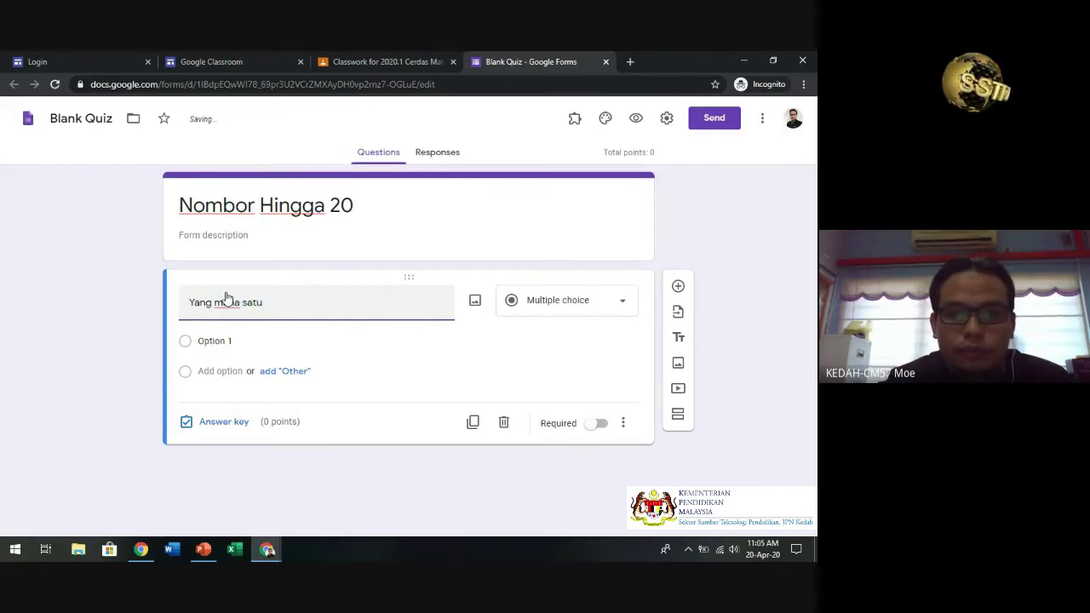
pyautogui.write('la satu nombor ')
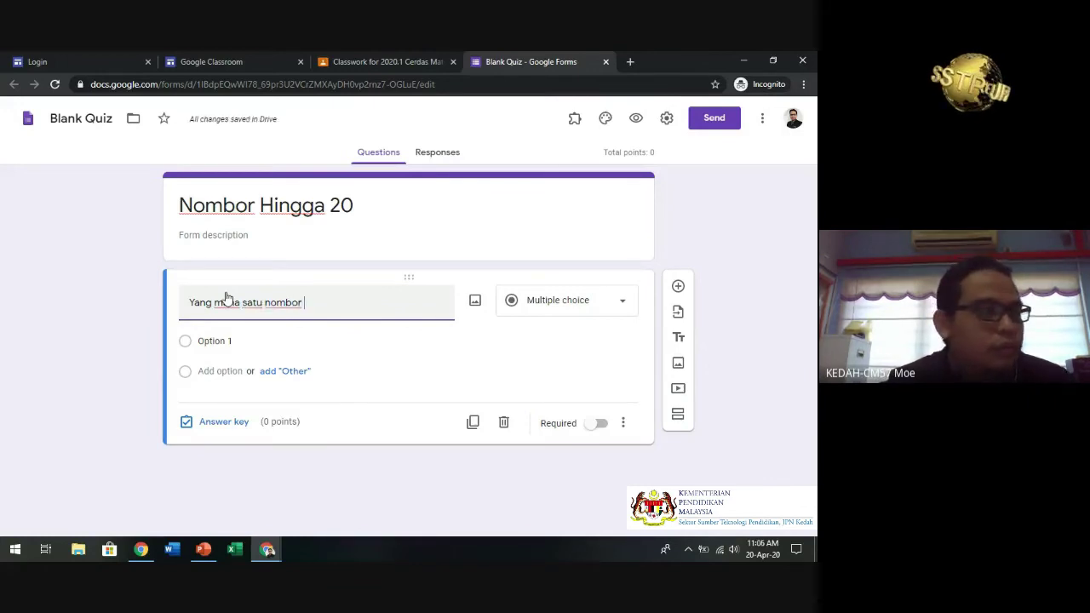
pyautogui.write('"lima')
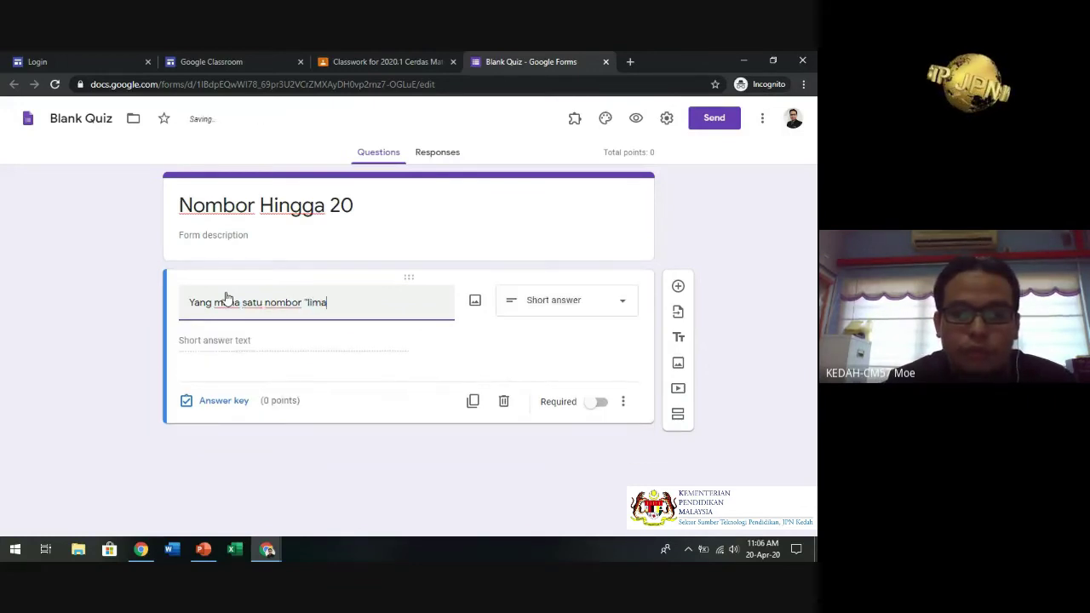
pyautogui.write('"')
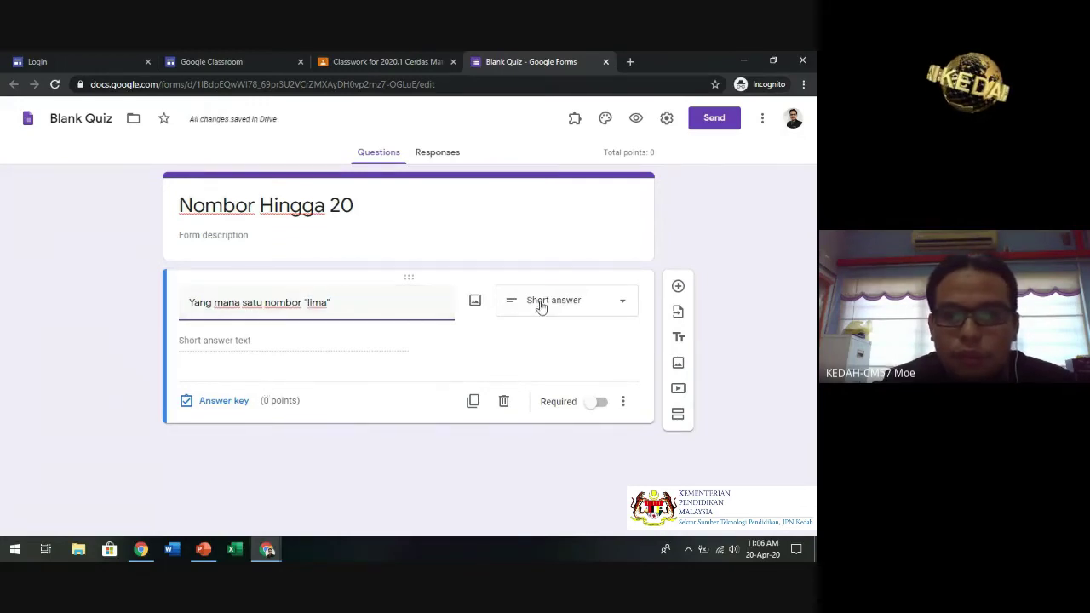
pyautogui.click(587, 301)
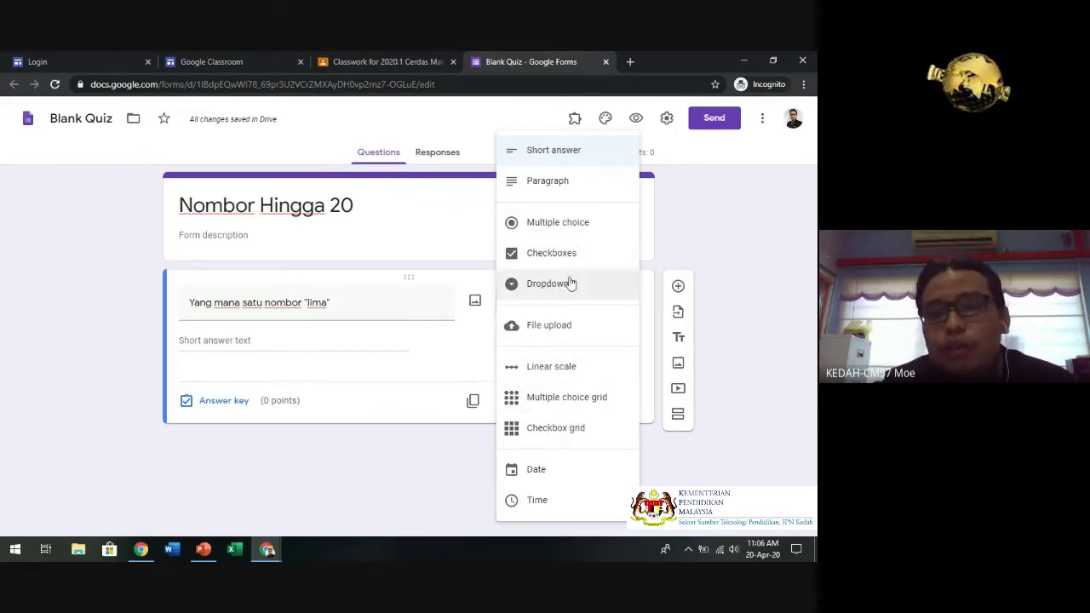
pyautogui.click(577, 233)
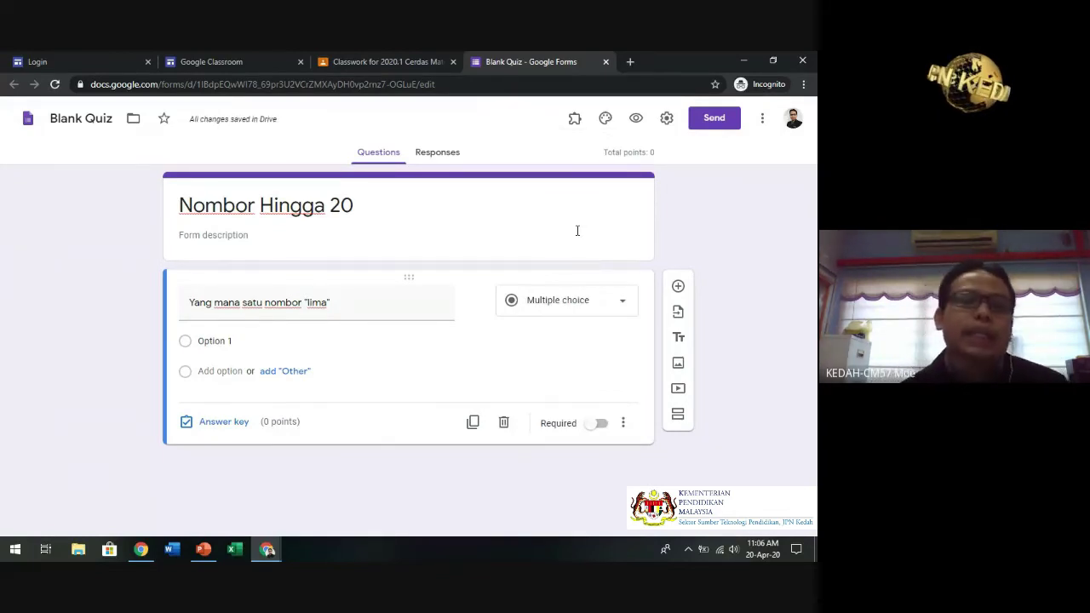
# - Give the lima question the answer options 2, 5, 3 and 1
pyautogui.click(261, 339)
pyautogui.write('1')
pyautogui.press('BackSpace')
pyautogui.write('2')
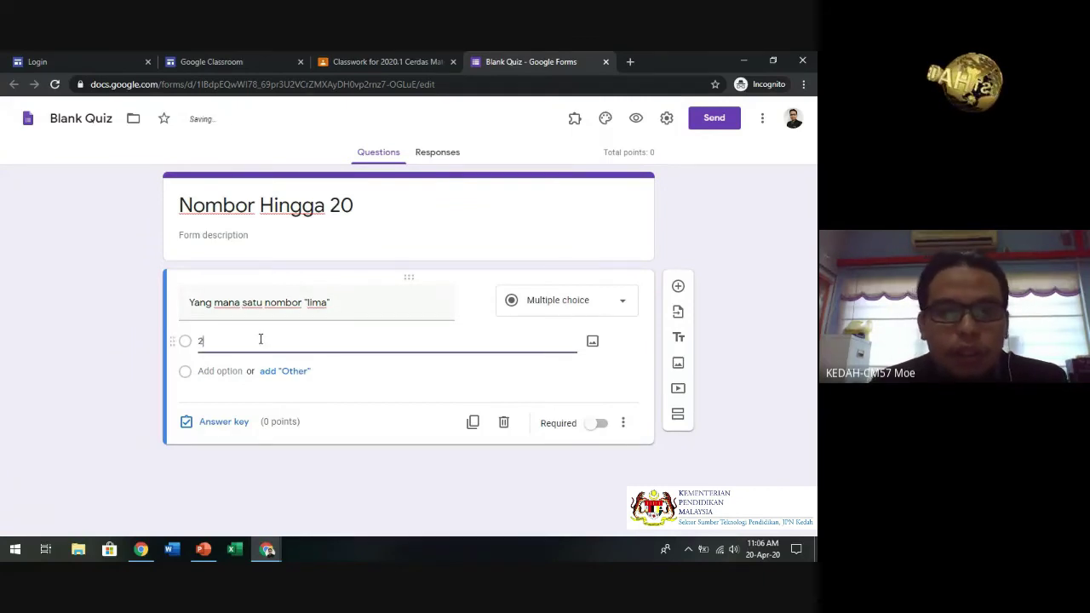
pyautogui.click(220, 370)
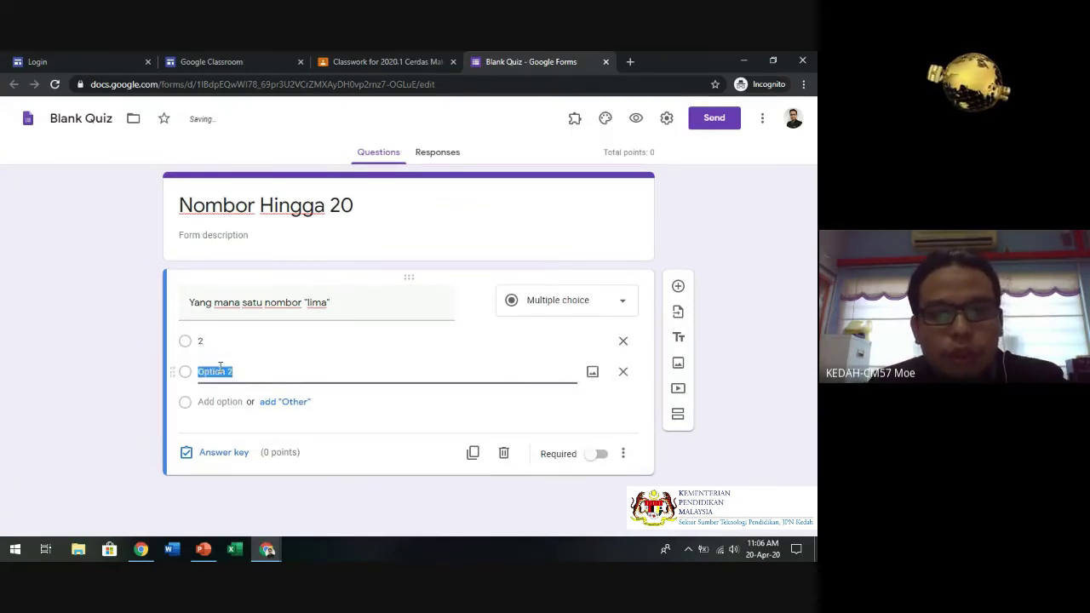
pyautogui.write('5')
pyautogui.click(220, 400)
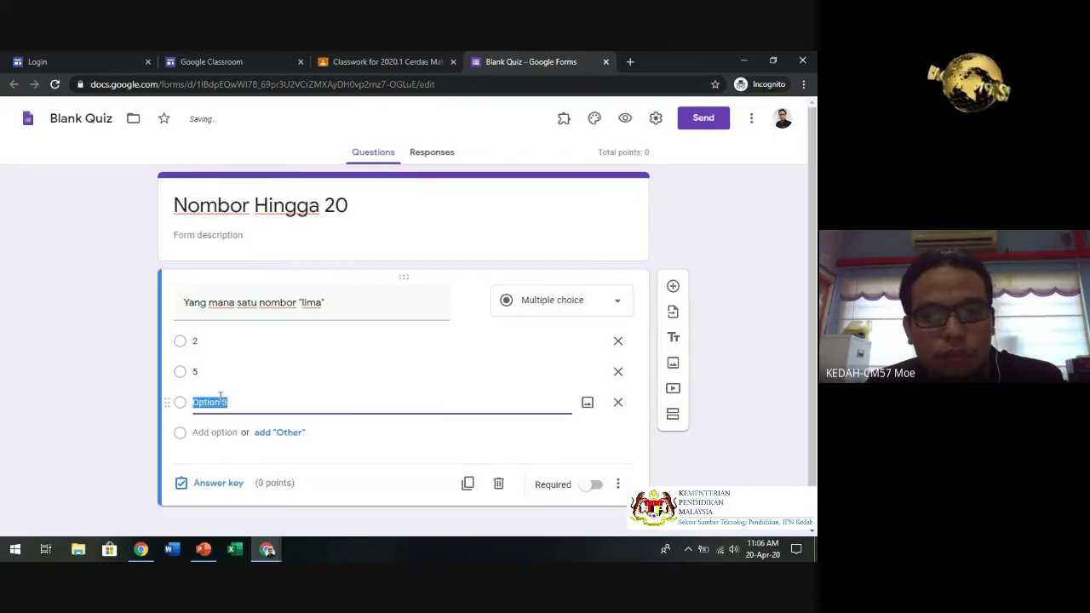
pyautogui.write('3')
pyautogui.click(138, 399)
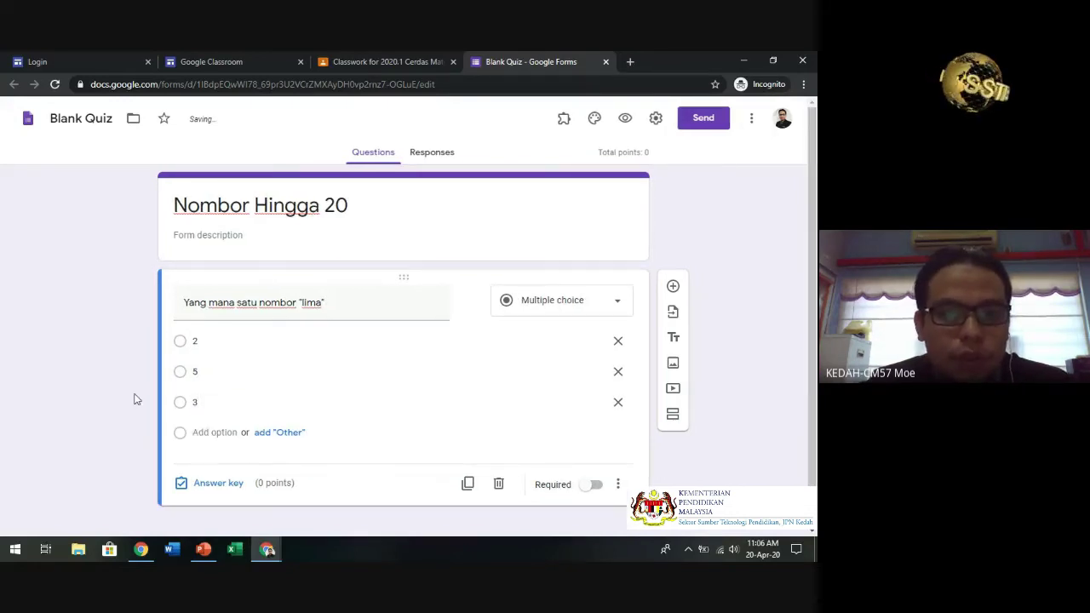
pyautogui.click(233, 440)
pyautogui.write('1')
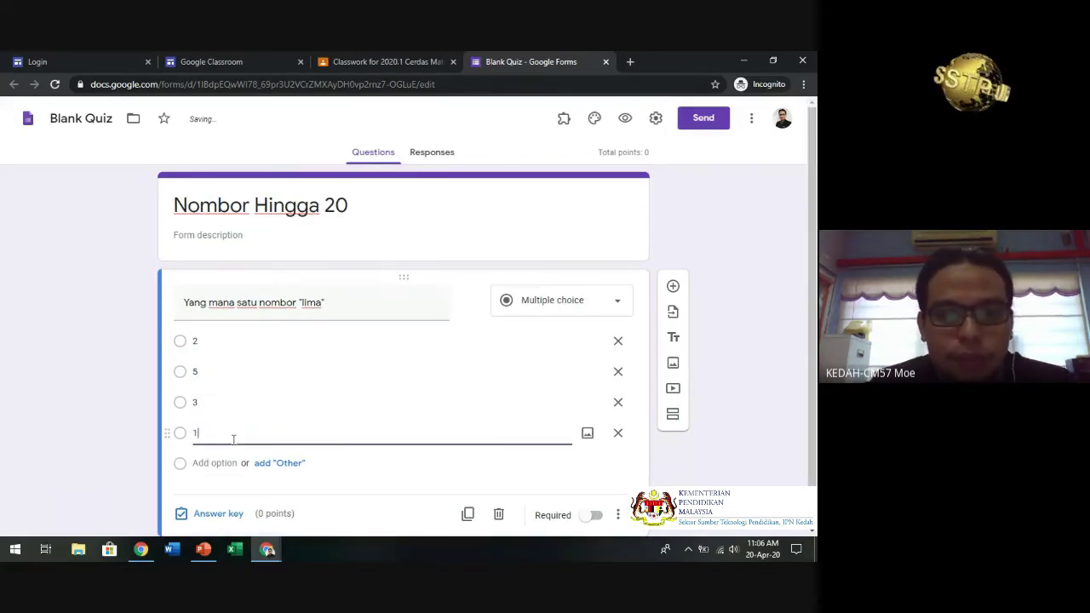
pyautogui.moveTo(814, 173); pyautogui.dragTo(816, 209)
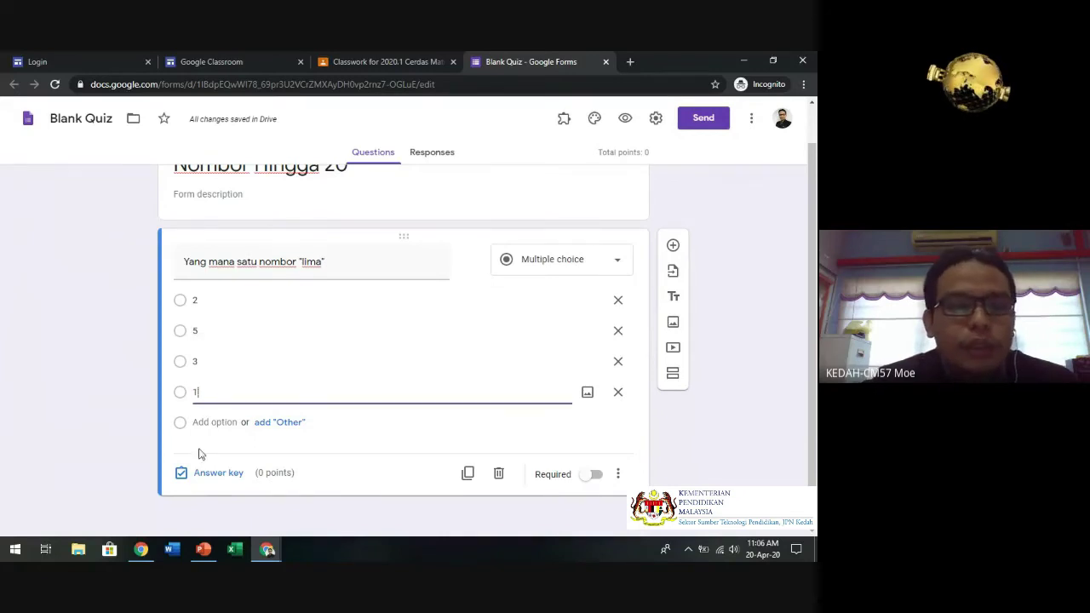
# - Set 5 as the correct answer in the answer key, worth 1 point
pyautogui.click(192, 478)
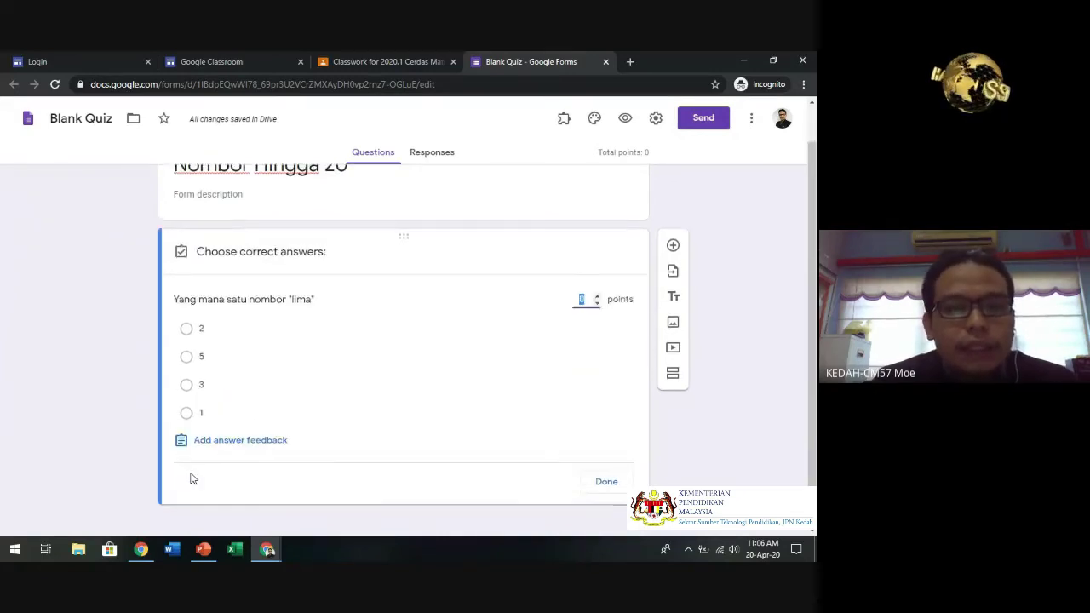
pyautogui.click(187, 357)
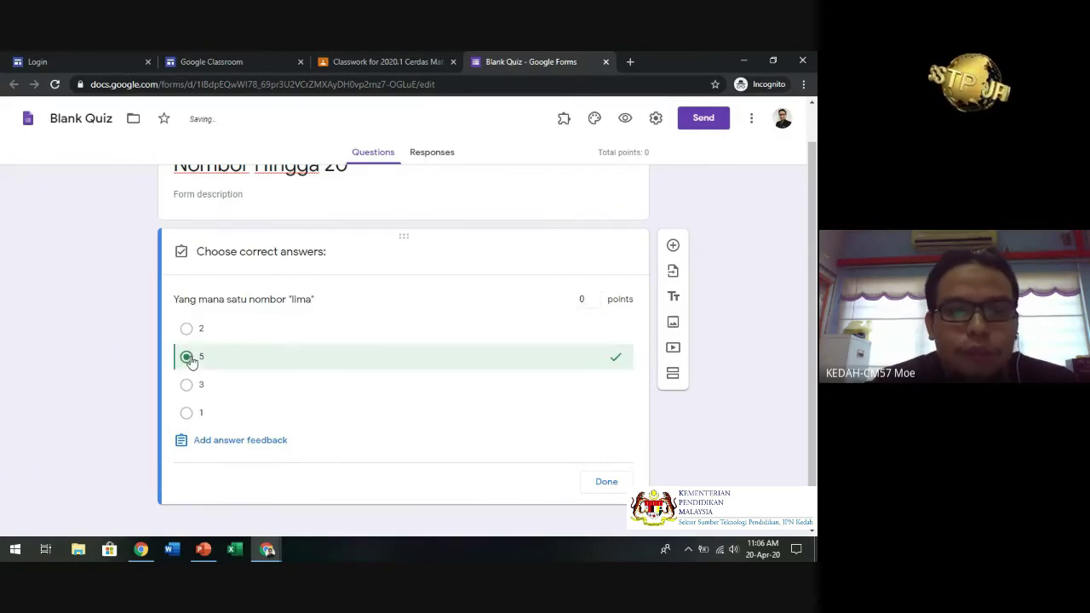
pyautogui.click(598, 297)
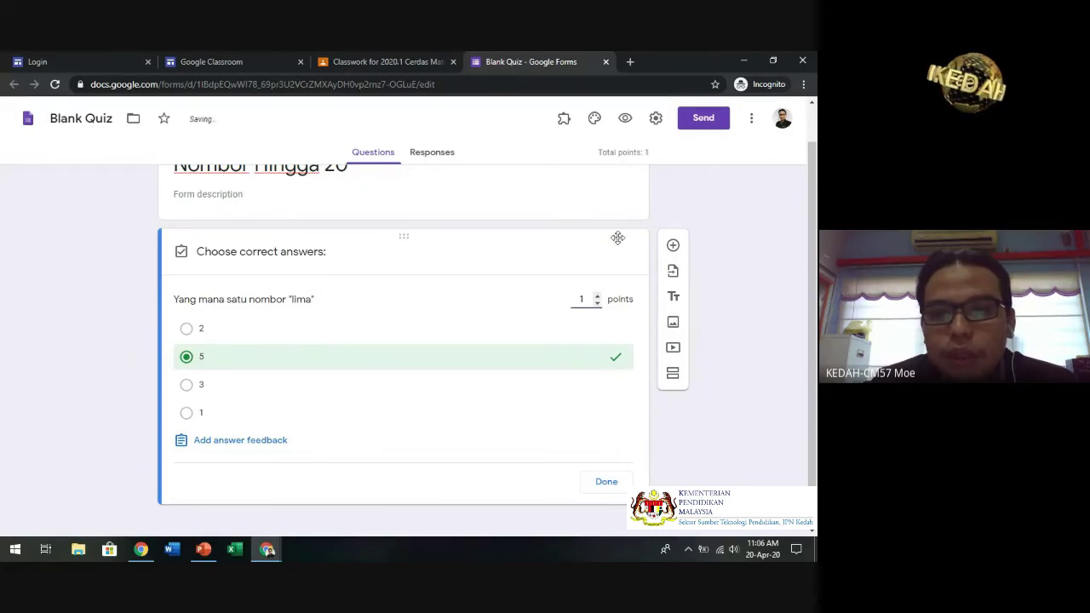
pyautogui.click(608, 482)
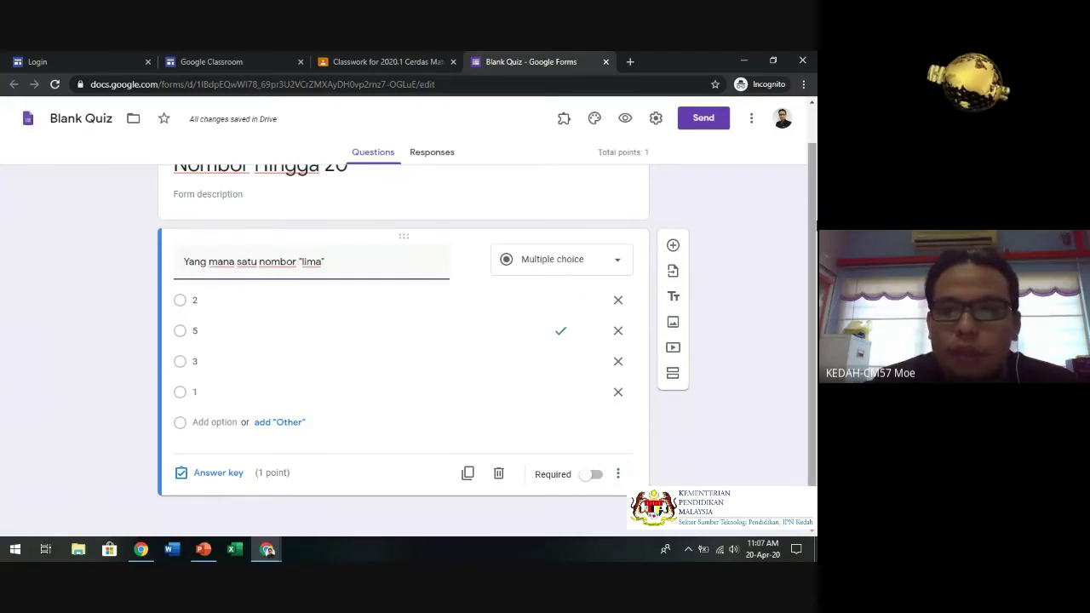
# - Add the question 'Adakah ini nombor lima "5"?' with options Ya and Tidak, Ya correct for 1 point
pyautogui.click(673, 246)
pyautogui.write('Adakah ini nombor lima "5"?')
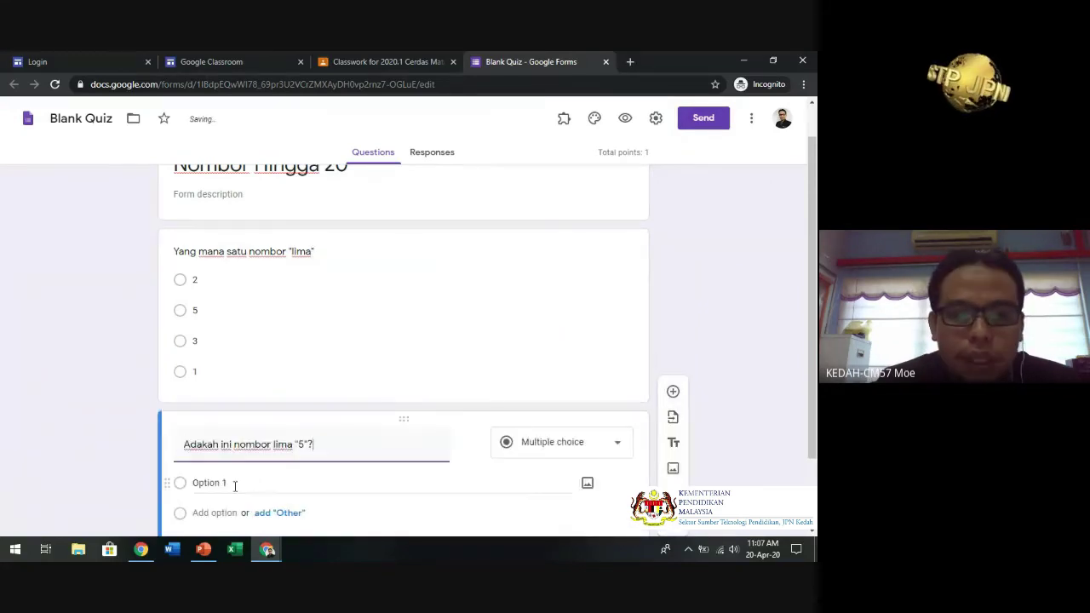
pyautogui.click(235, 483)
pyautogui.write('Ya')
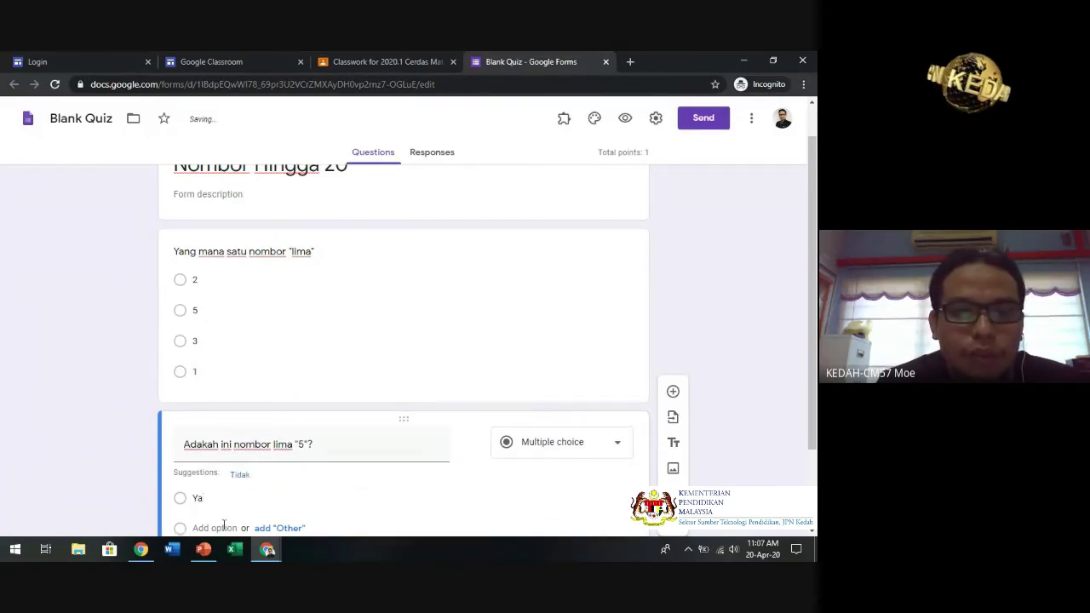
pyautogui.click(225, 518)
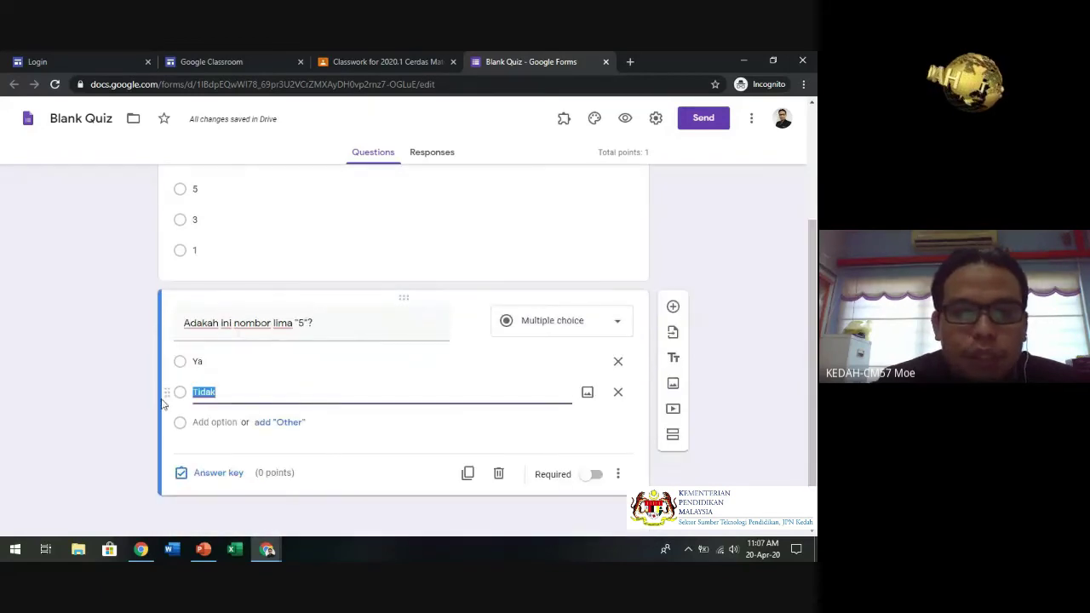
pyautogui.click(213, 479)
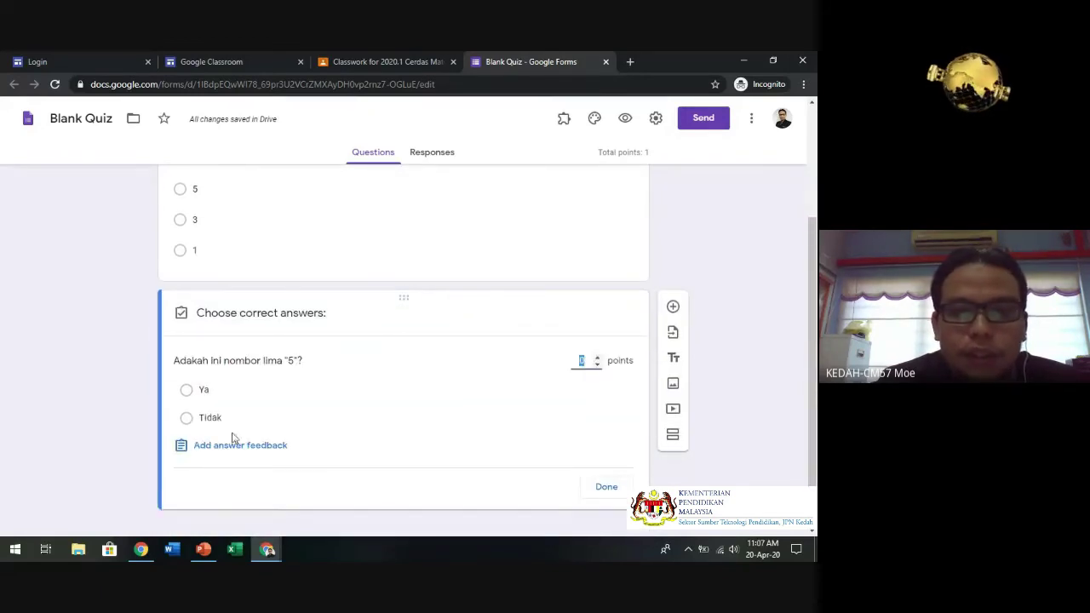
pyautogui.click(188, 391)
pyautogui.click(597, 356)
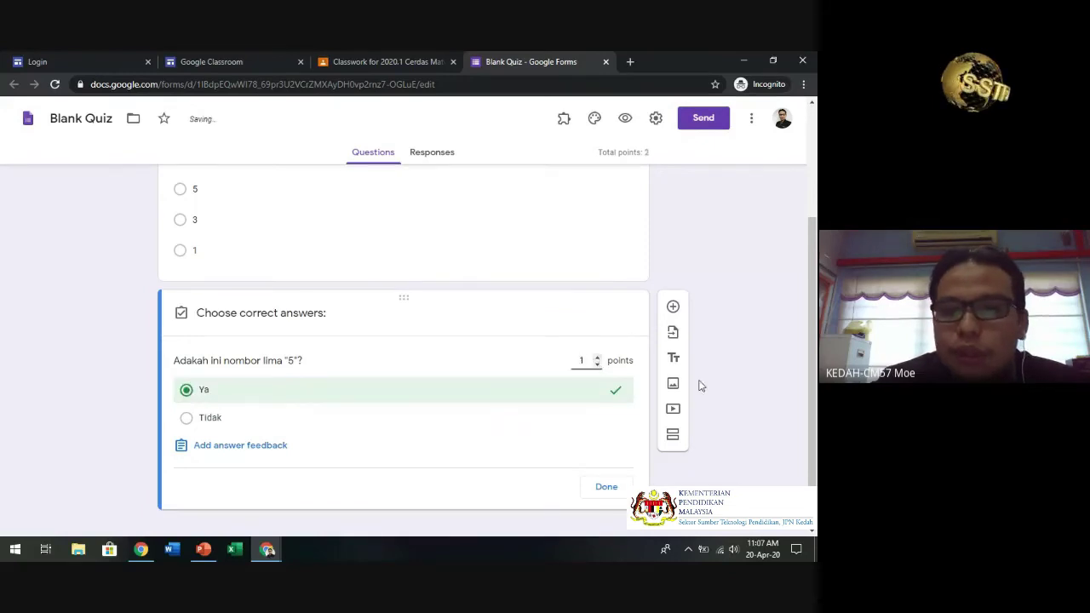
pyautogui.click(603, 488)
pyautogui.click(673, 309)
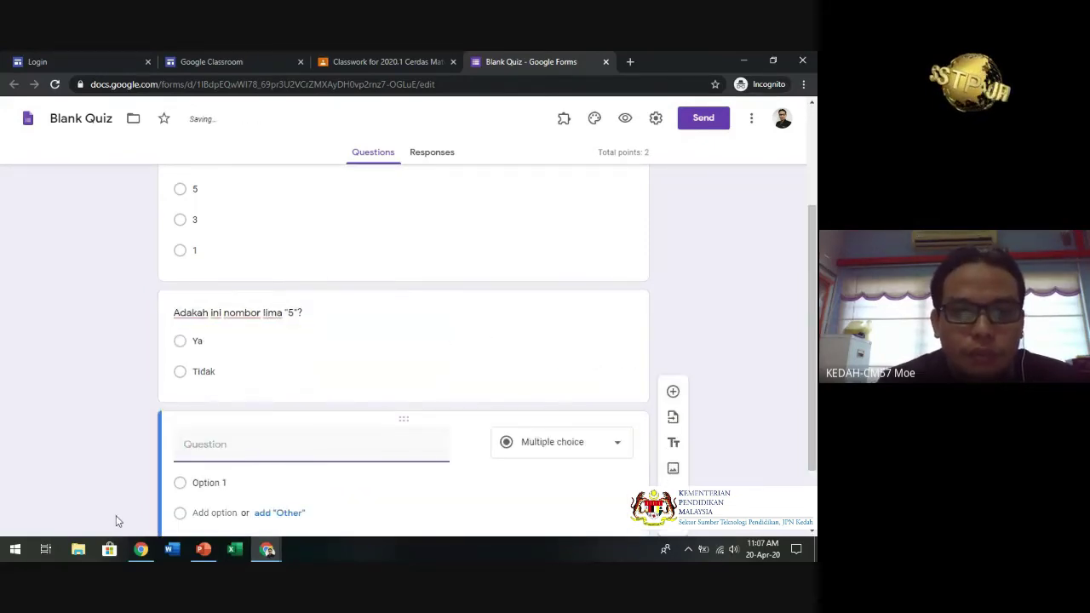
# - Title the new question '5 + 2 = 9' and give it options Ya and Tidak
pyautogui.write('Bena')
pyautogui.press('BackSpace')
pyautogui.press('BackSpace')
pyautogui.press('BackSpace')
pyautogui.press('BackSpace')
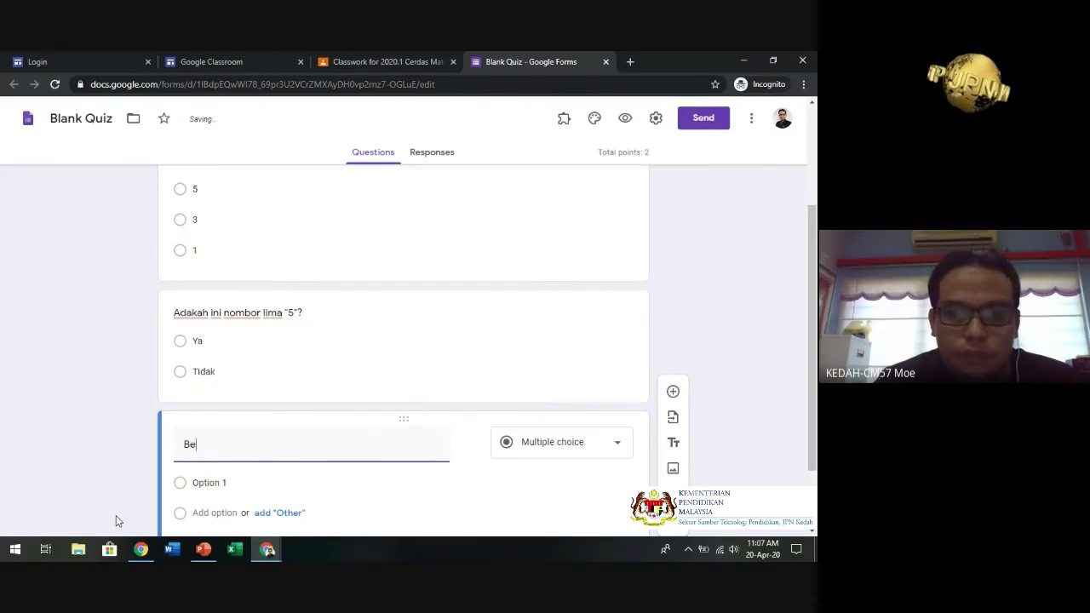
pyautogui.write('5 =')
pyautogui.press('BackSpace')
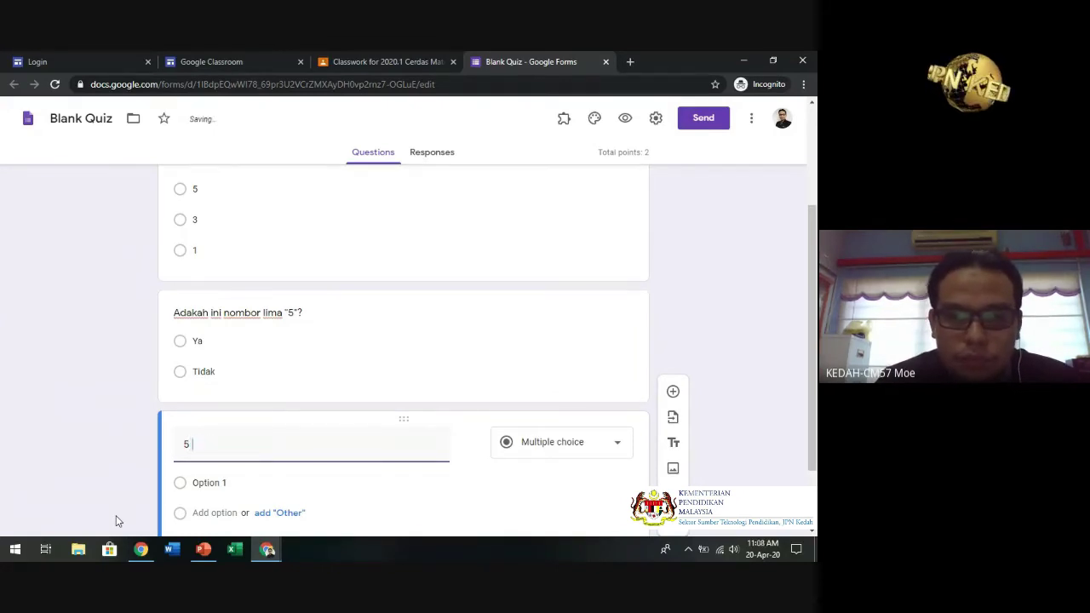
pyautogui.write('+2')
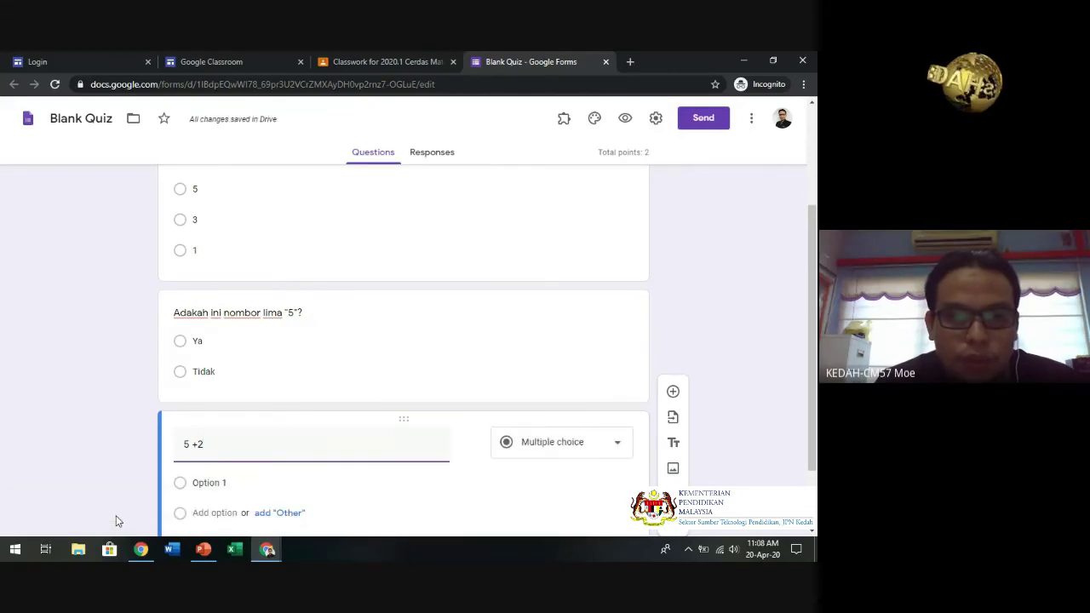
pyautogui.click(212, 453)
pyautogui.press('BackSpace')
pyautogui.write('2 = 9')
pyautogui.click(208, 483)
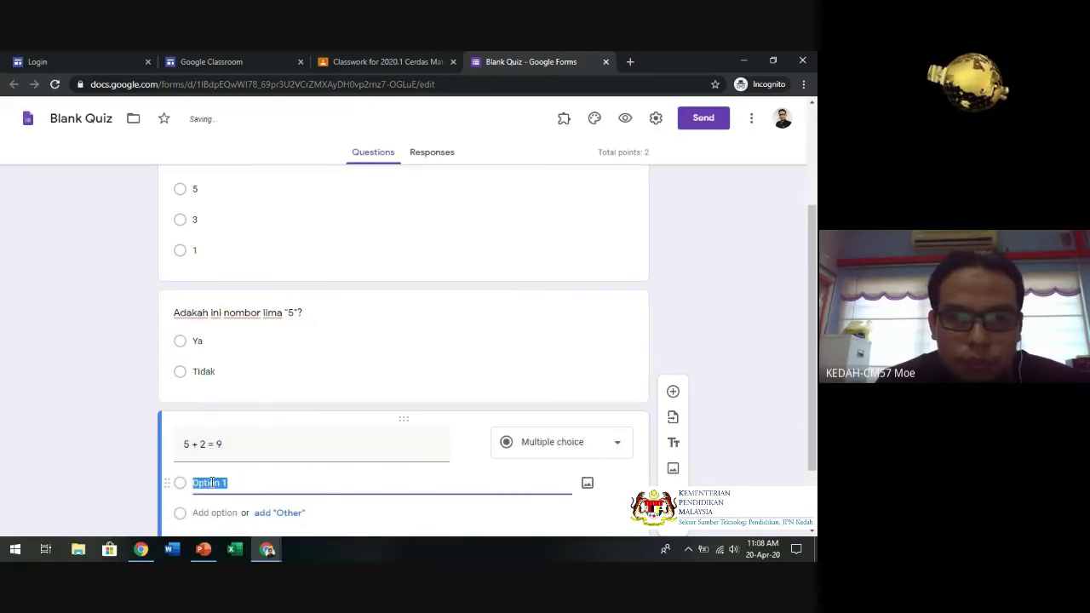
pyautogui.write('Ya')
pyautogui.press('Return')
pyautogui.write('Tidak')
# - Mark Ya as the correct answer for 5 + 2 = 9 in the answer key
pyautogui.scroll(-2, 208, 511)
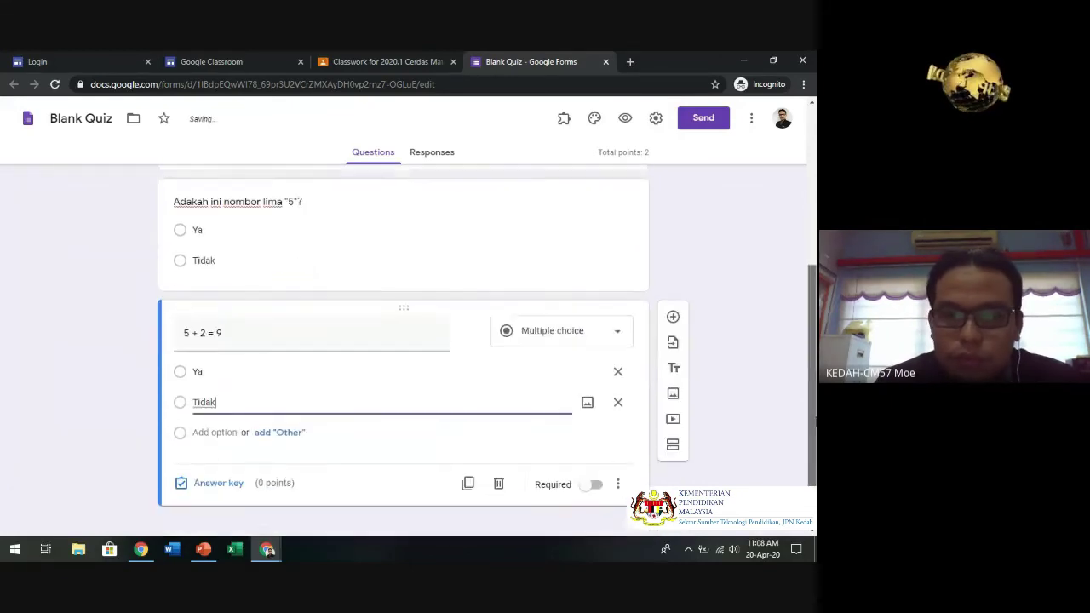
pyautogui.click(209, 475)
pyautogui.click(186, 389)
pyautogui.click(602, 489)
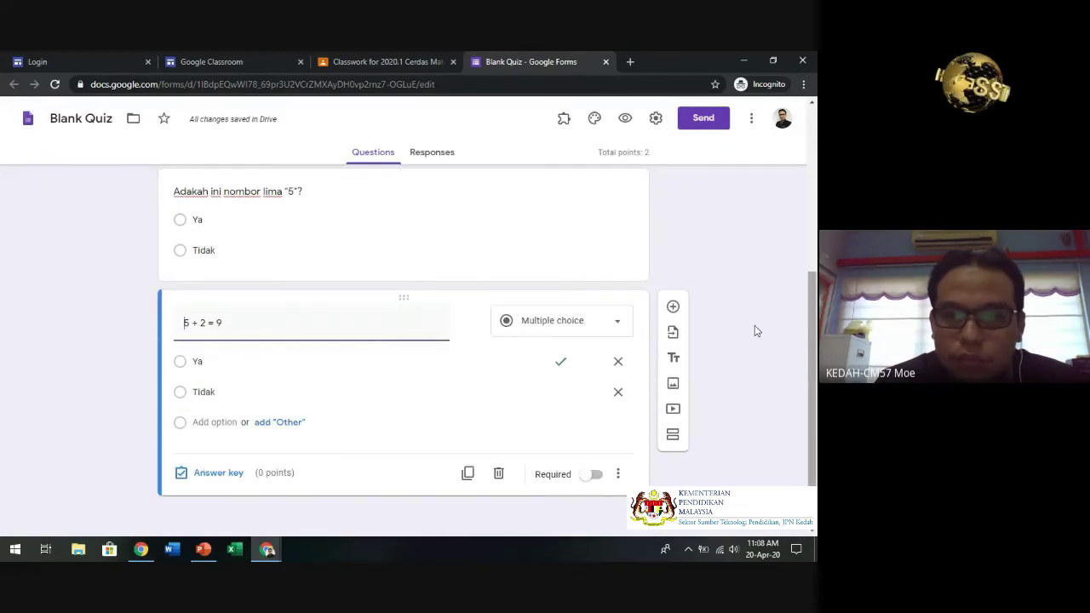
pyautogui.click(673, 307)
# - Add the question '7 - 5 = 2' with options Ya and Tidak
pyautogui.write('7 - 5 = 2')
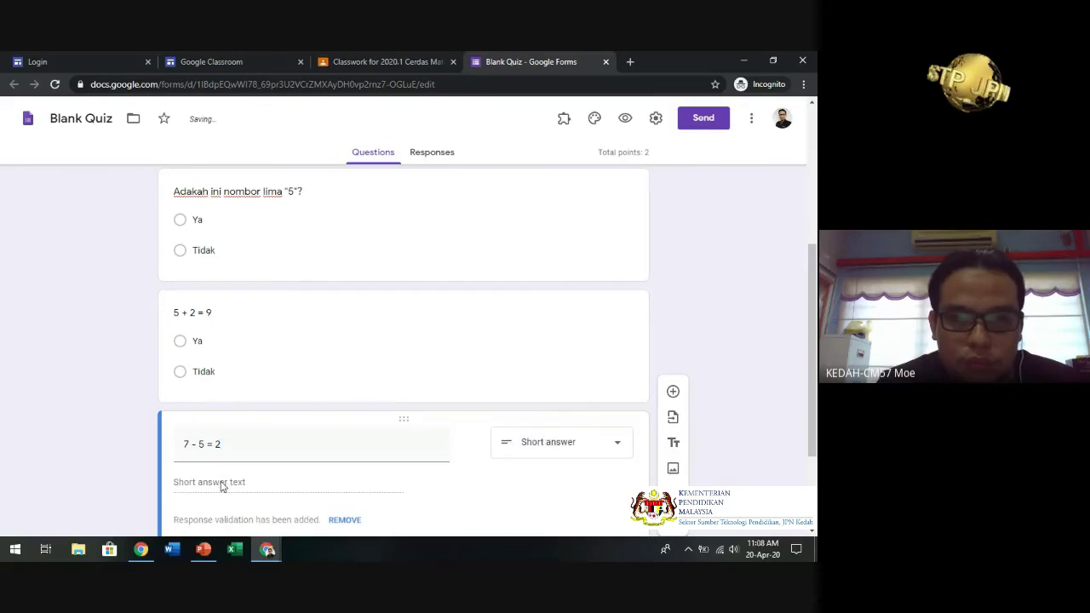
pyautogui.click(219, 483)
pyautogui.write('Ya')
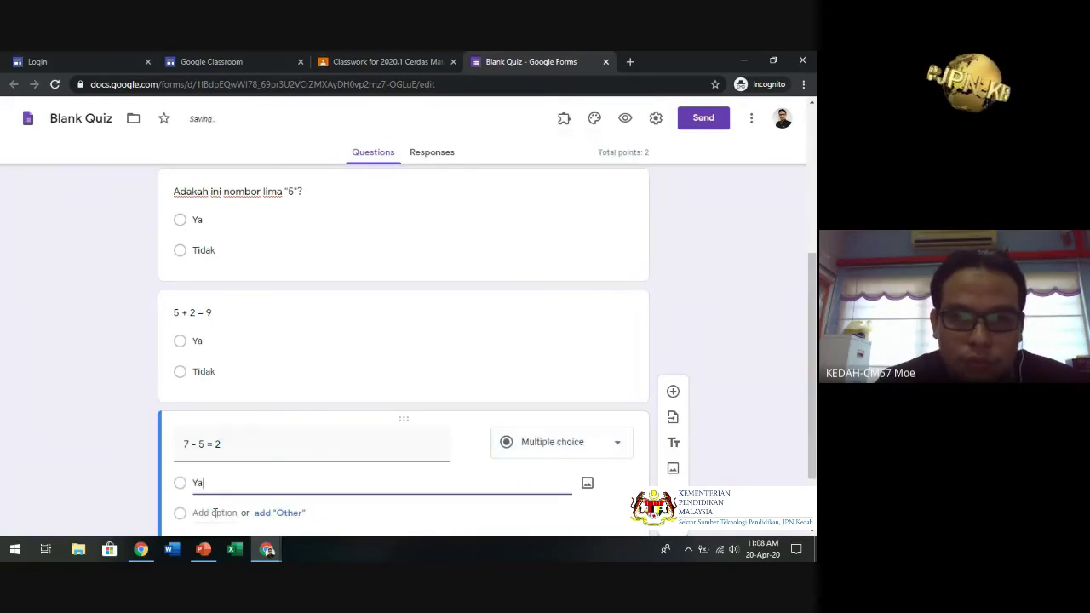
pyautogui.click(215, 514)
pyautogui.write('Tidak')
pyautogui.click(185, 484)
pyautogui.scroll(-2, 813, 286)
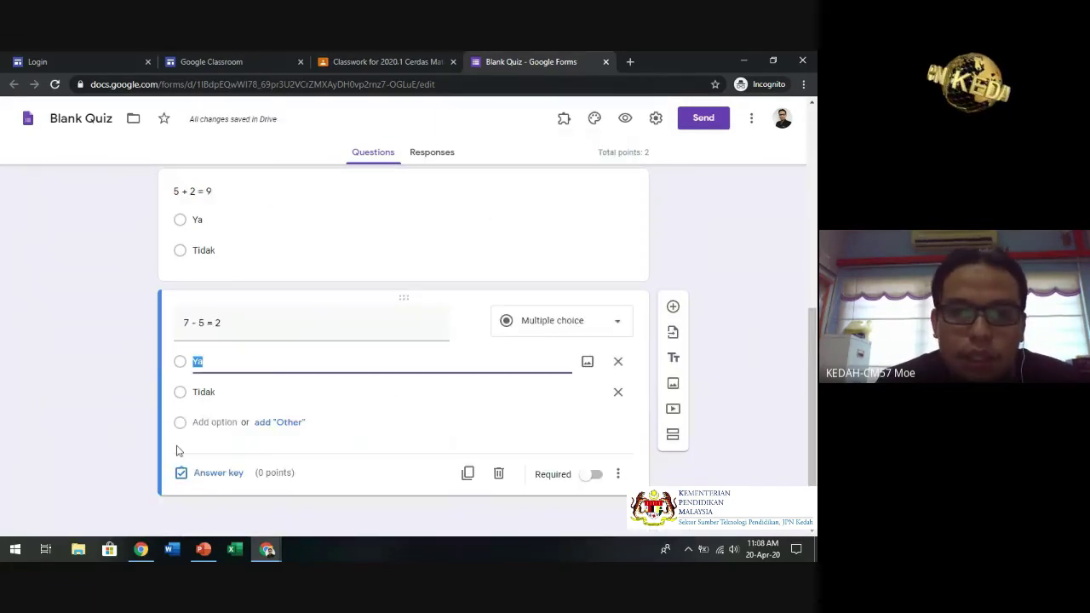
pyautogui.click(205, 472)
# - Key Ya correct for 7 - 5 = 2 and change 5 + 2 = 9's correct answer to Tidak
pyautogui.click(186, 389)
pyautogui.click(607, 486)
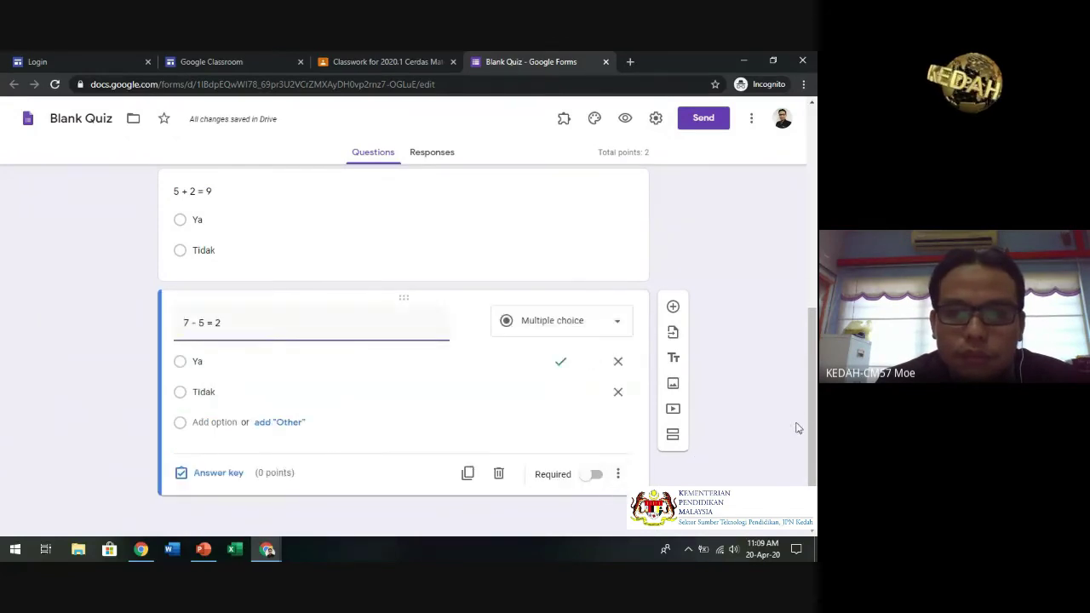
pyautogui.scroll(2, 809, 364)
pyautogui.click(198, 302)
pyautogui.click(204, 436)
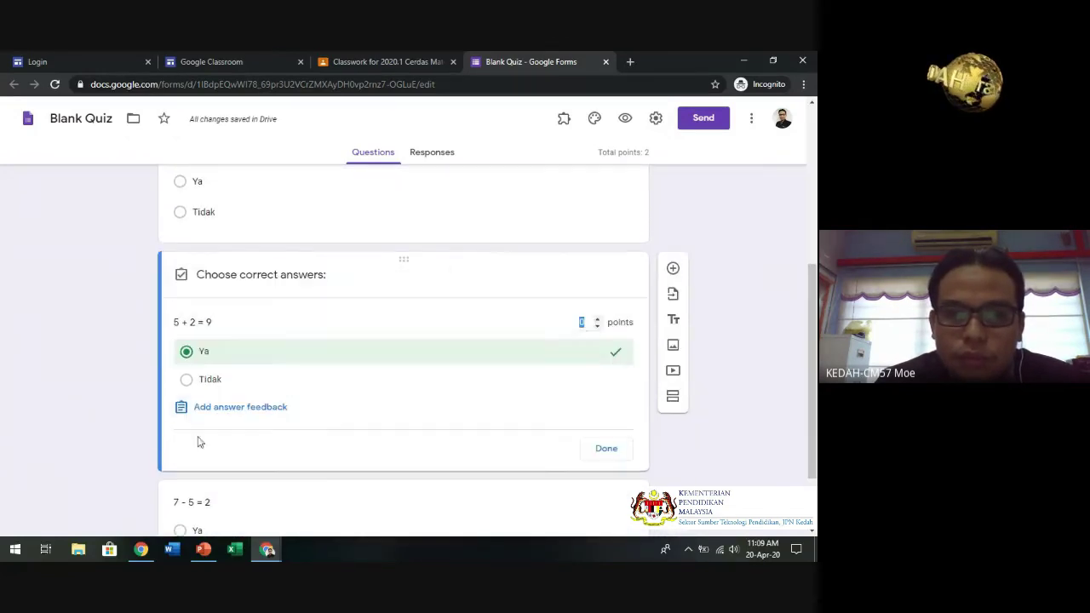
pyautogui.click(616, 380)
# - Add a multiple-choice question '12 + 5 =' placed below 7 - 5 = 2
pyautogui.click(377, 212)
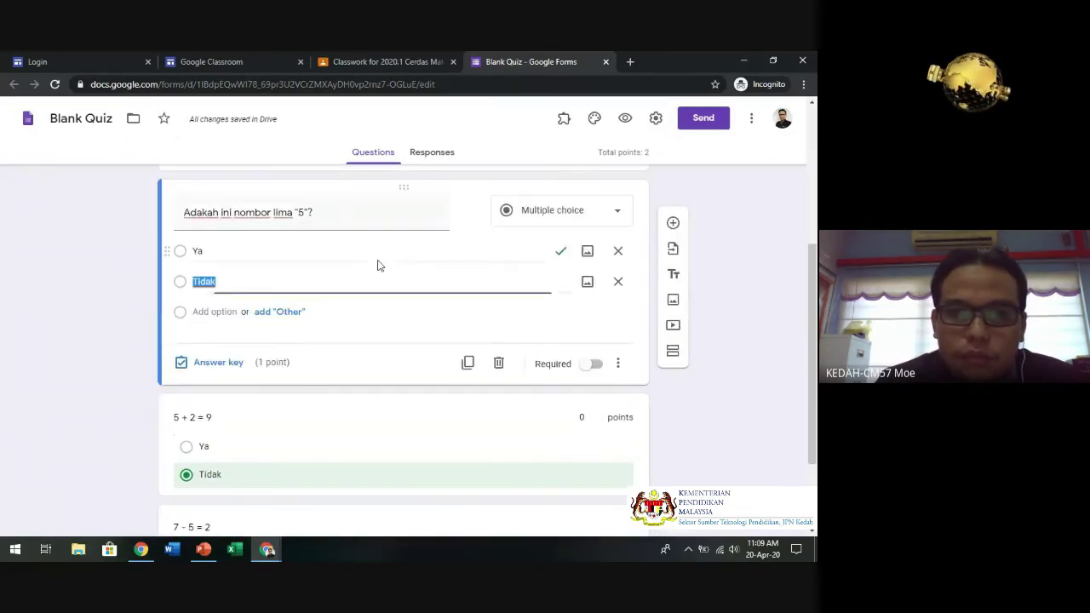
pyautogui.scroll(-2, 579, 365)
pyautogui.click(673, 189)
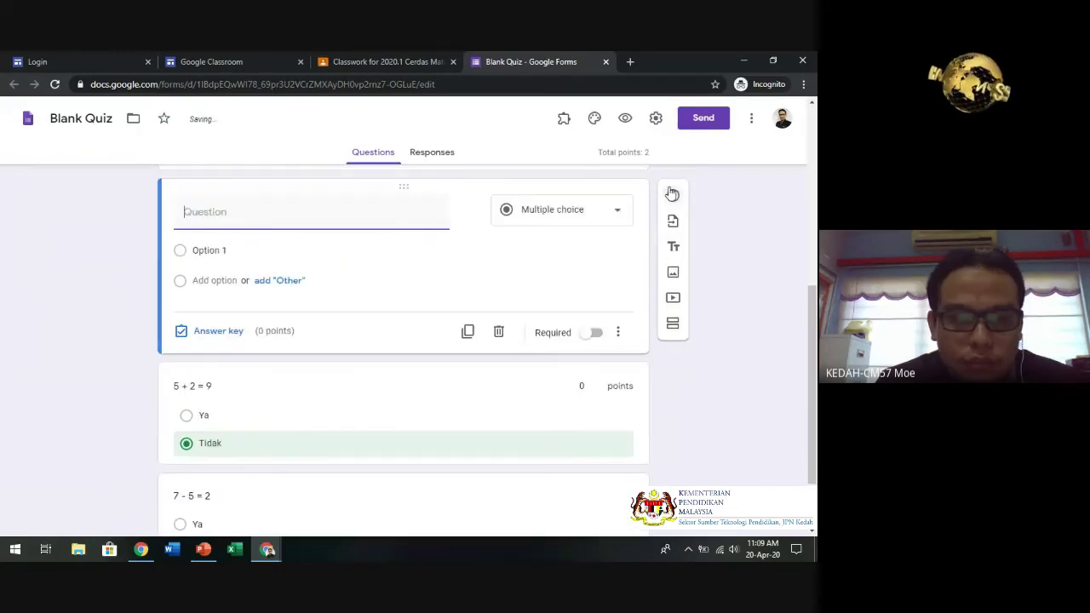
pyautogui.moveTo(401, 182); pyautogui.dragTo(397, 528)
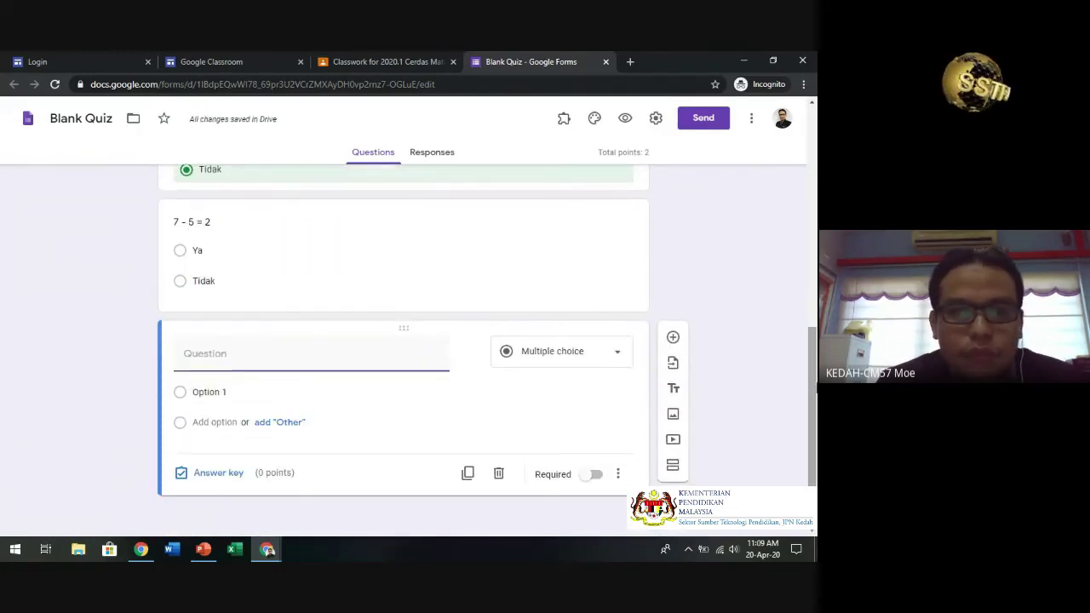
pyautogui.write('12 + 5 =')
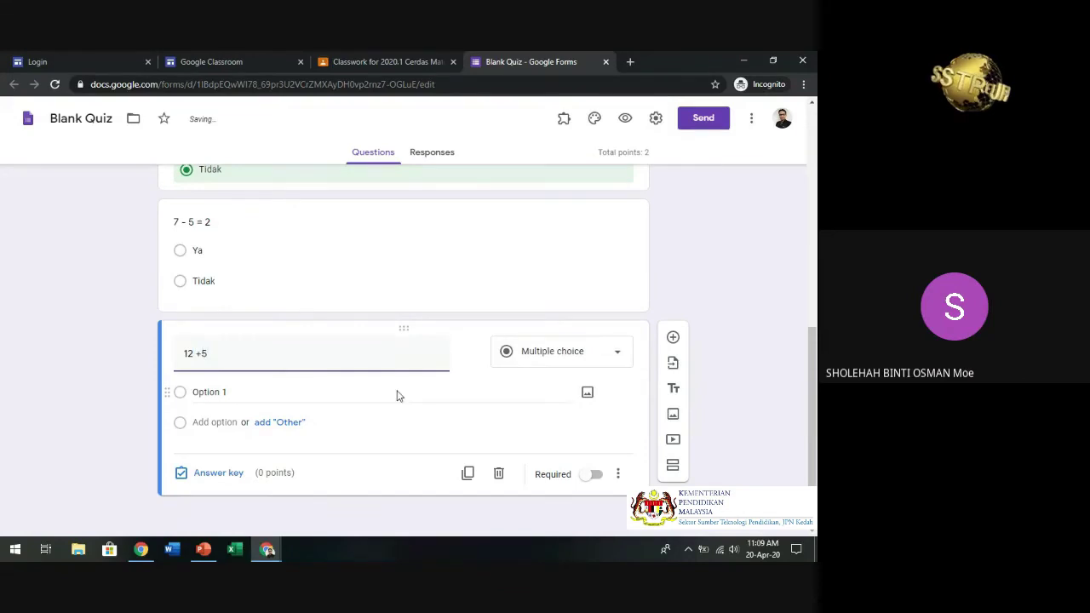
pyautogui.click(549, 351)
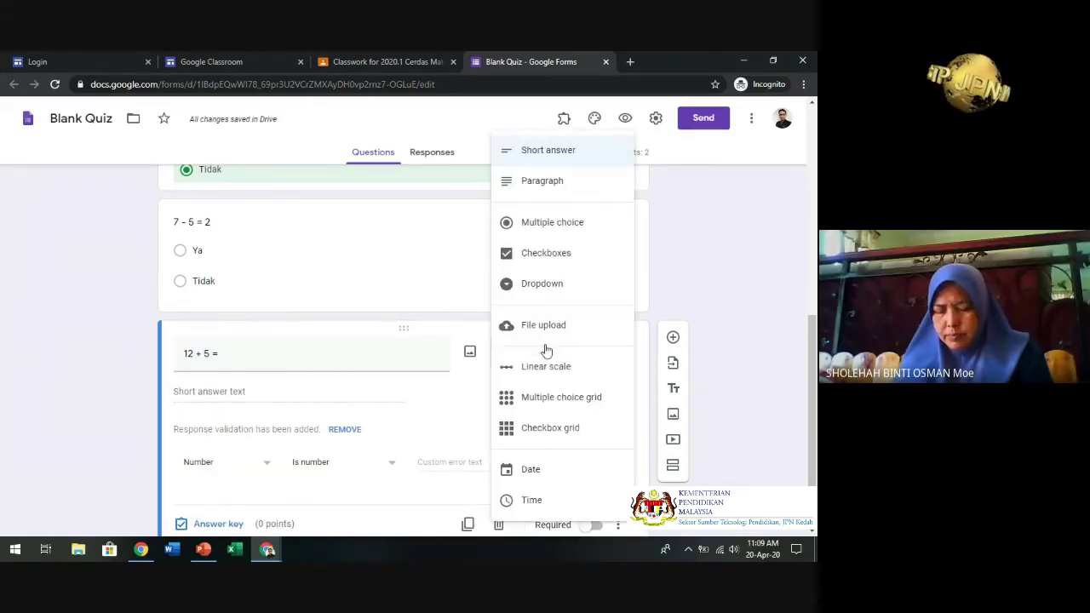
pyautogui.click(545, 216)
# - Give '12 + 5 =' options 17, 15 and 12, with 17 correct for 1 point
pyautogui.click(245, 390)
pyautogui.write('17')
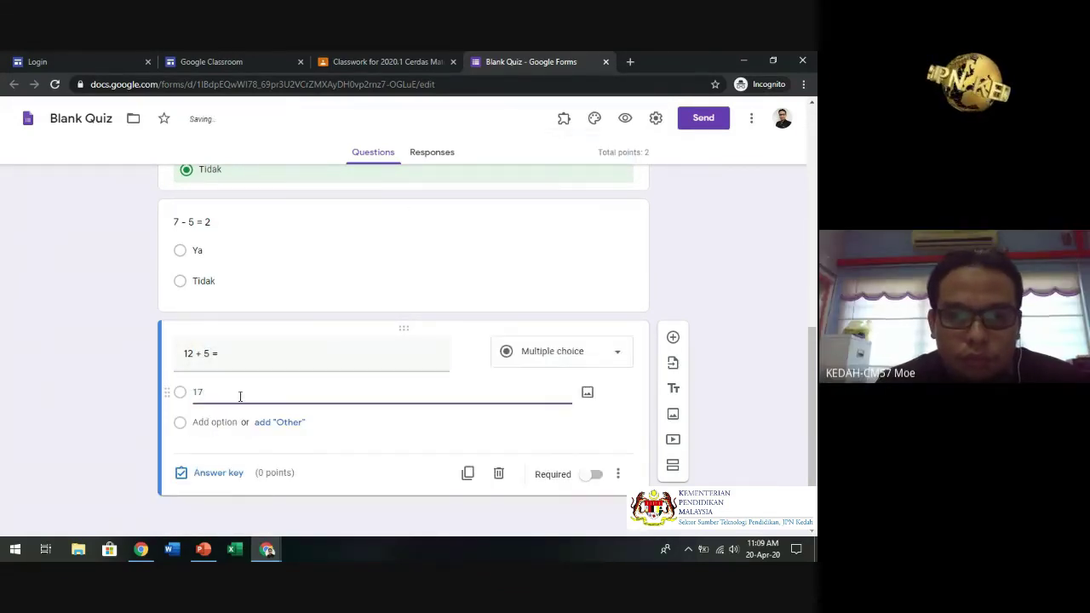
pyautogui.press('Return')
pyautogui.write('15')
pyautogui.press('Return')
pyautogui.write('12')
pyautogui.click(184, 393)
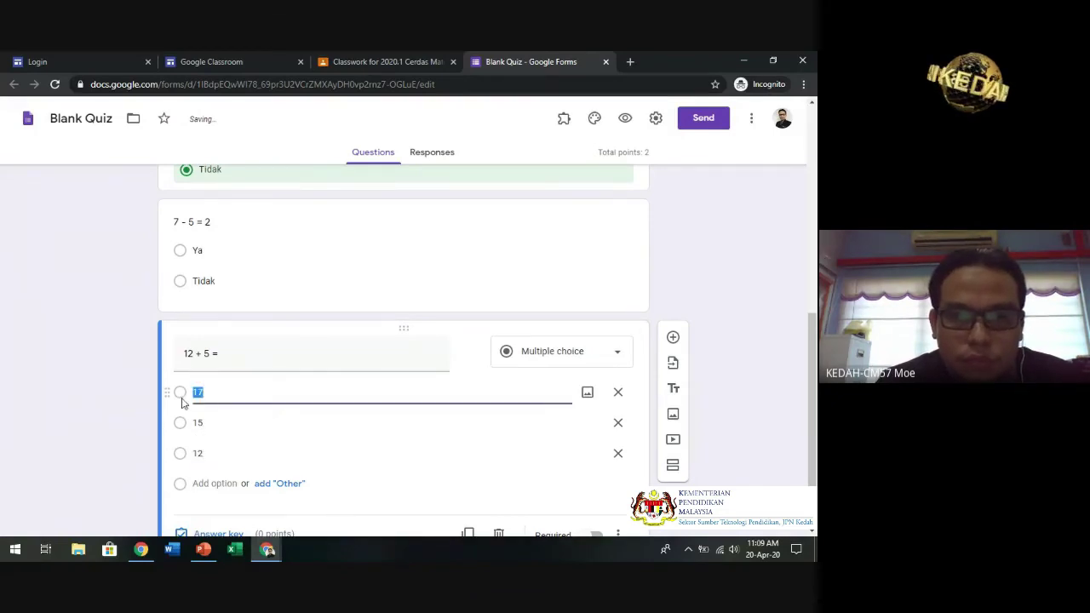
pyautogui.click(219, 534)
pyautogui.click(186, 411)
pyautogui.click(598, 382)
# - Set 7 - 5 = 2 and 5 + 2 = 9 to 1 point each, totalling 5 points
pyautogui.click(465, 236)
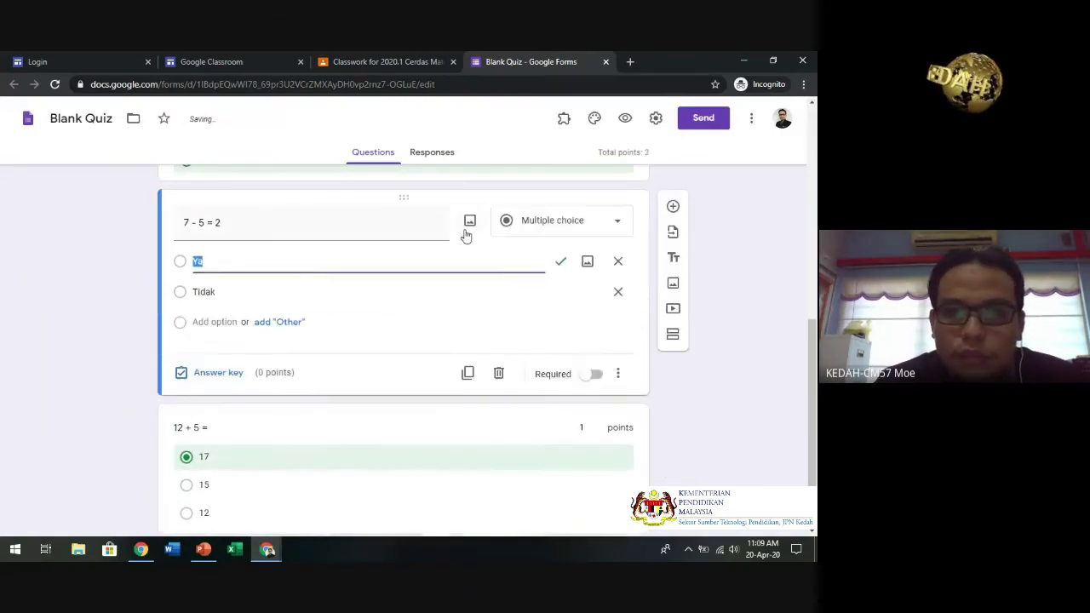
pyautogui.click(217, 375)
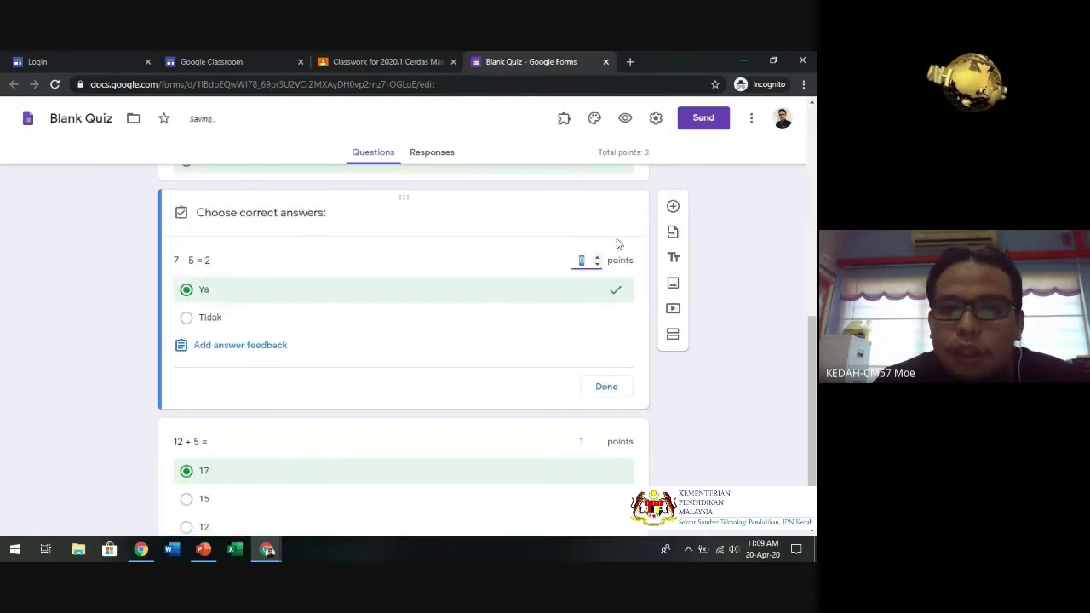
pyautogui.click(598, 260)
pyautogui.moveTo(814, 353); pyautogui.dragTo(811, 284)
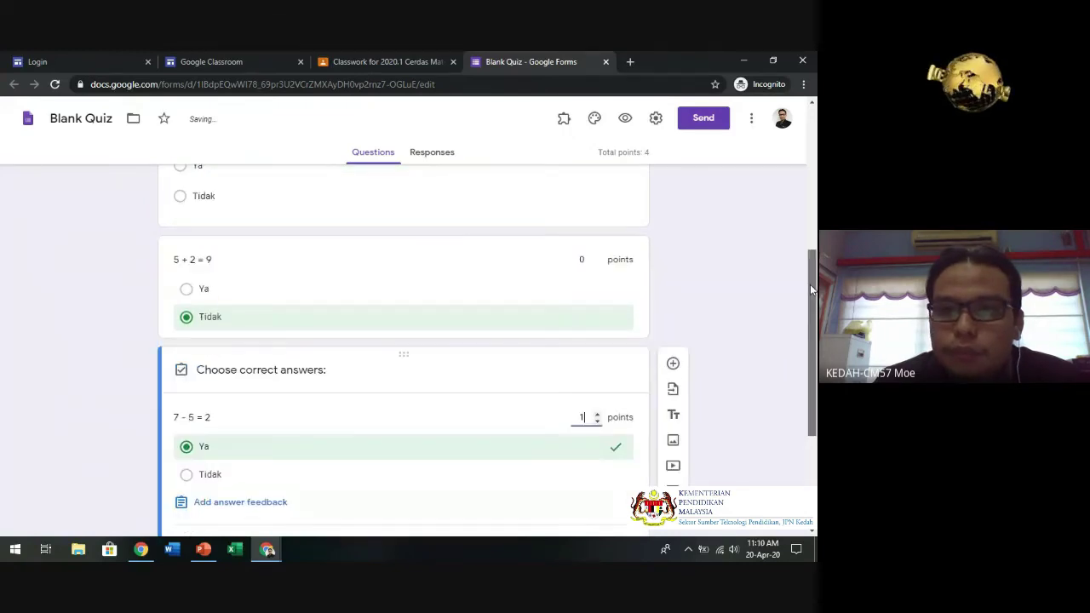
pyautogui.click(592, 260)
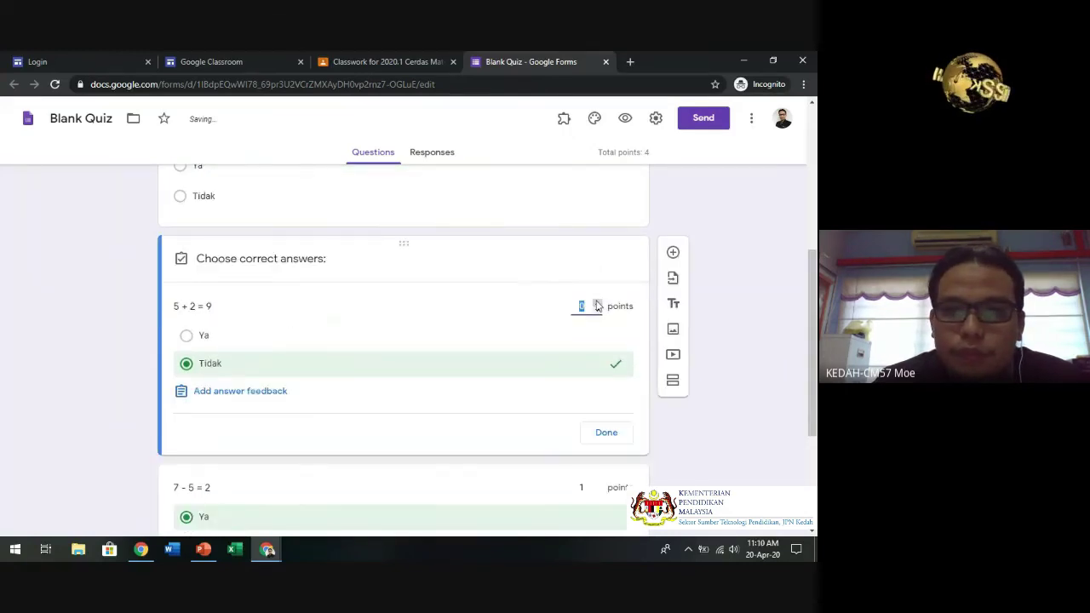
pyautogui.click(598, 303)
pyautogui.moveTo(814, 327); pyautogui.dragTo(809, 188)
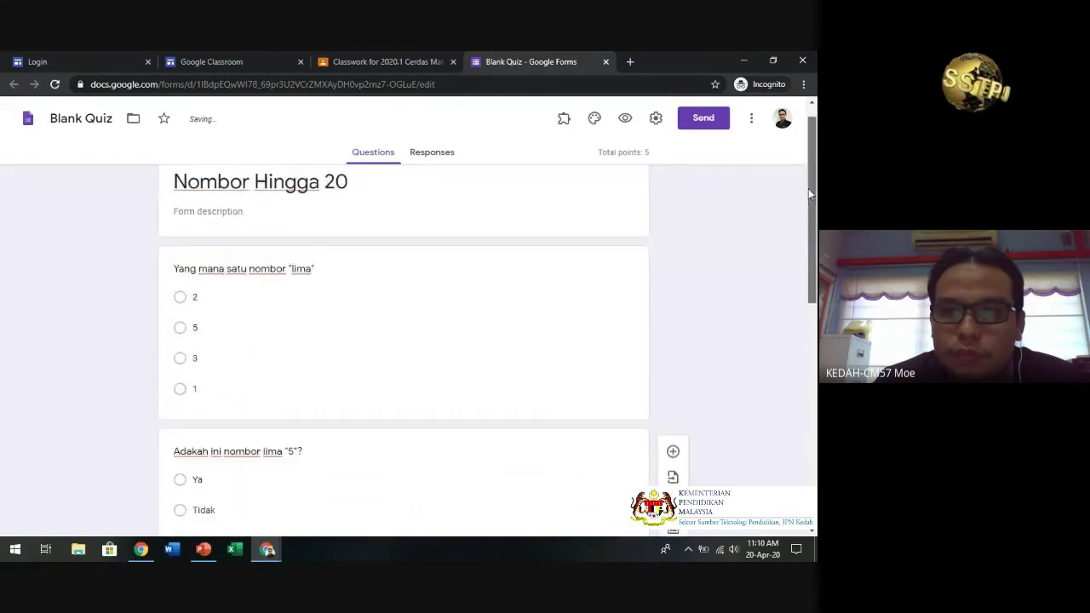
# - Switch on Required for the 'which number is lima' and 'Adakah ini nombor lima' questions
pyautogui.click(641, 270)
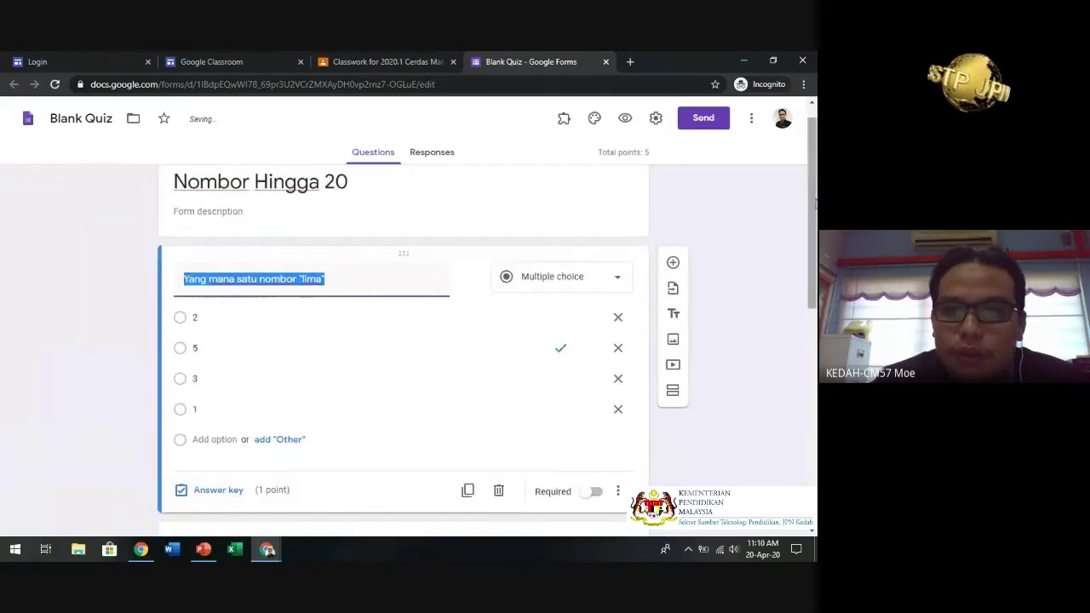
pyautogui.moveTo(811, 167); pyautogui.dragTo(814, 195)
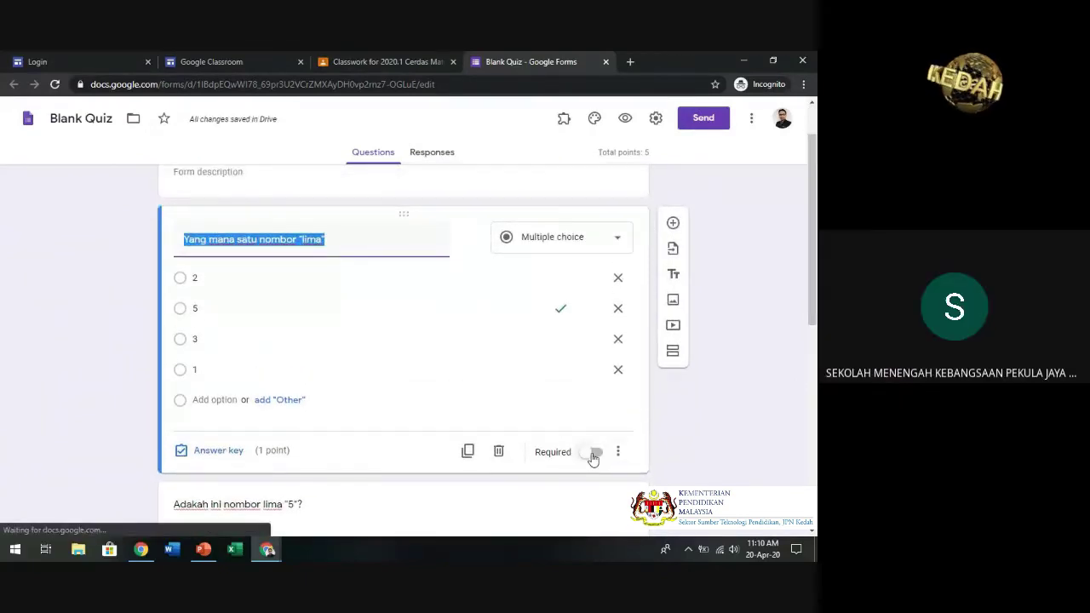
pyautogui.click(594, 459)
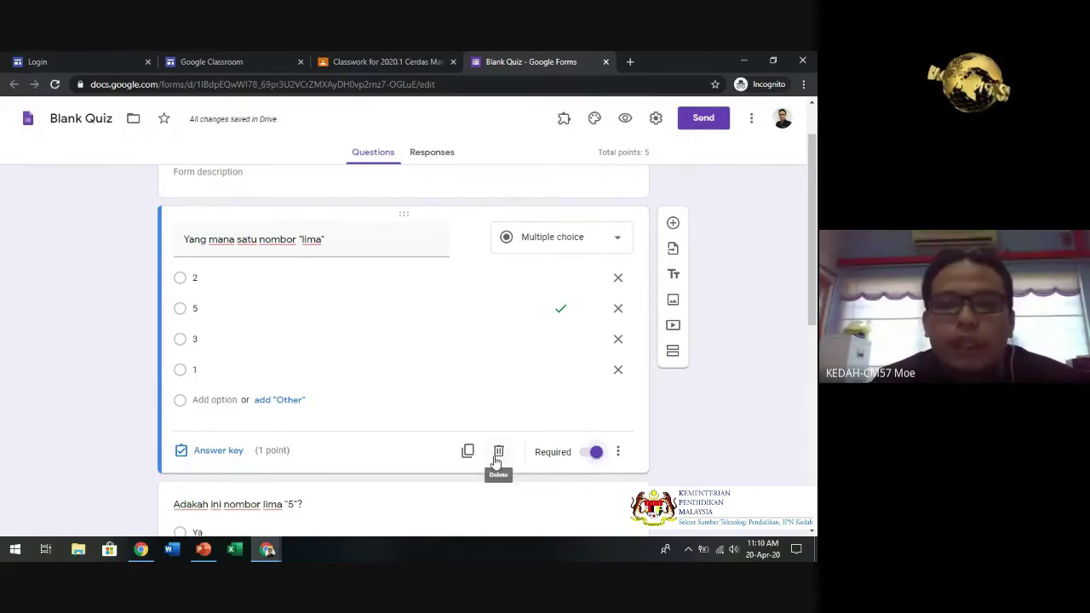
pyautogui.scroll(-3, 672, 333)
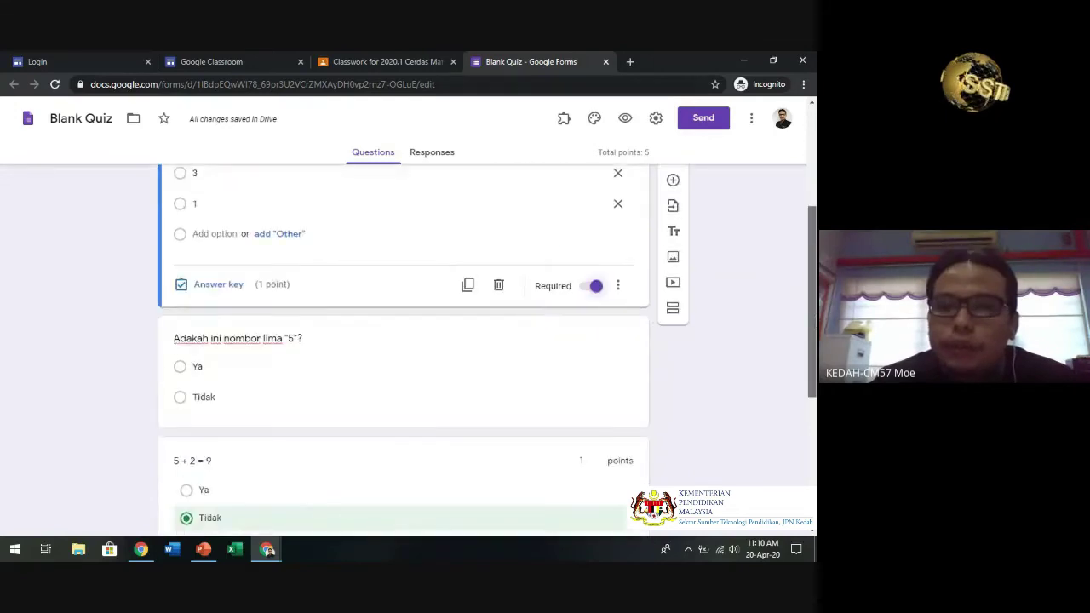
pyautogui.click(469, 275)
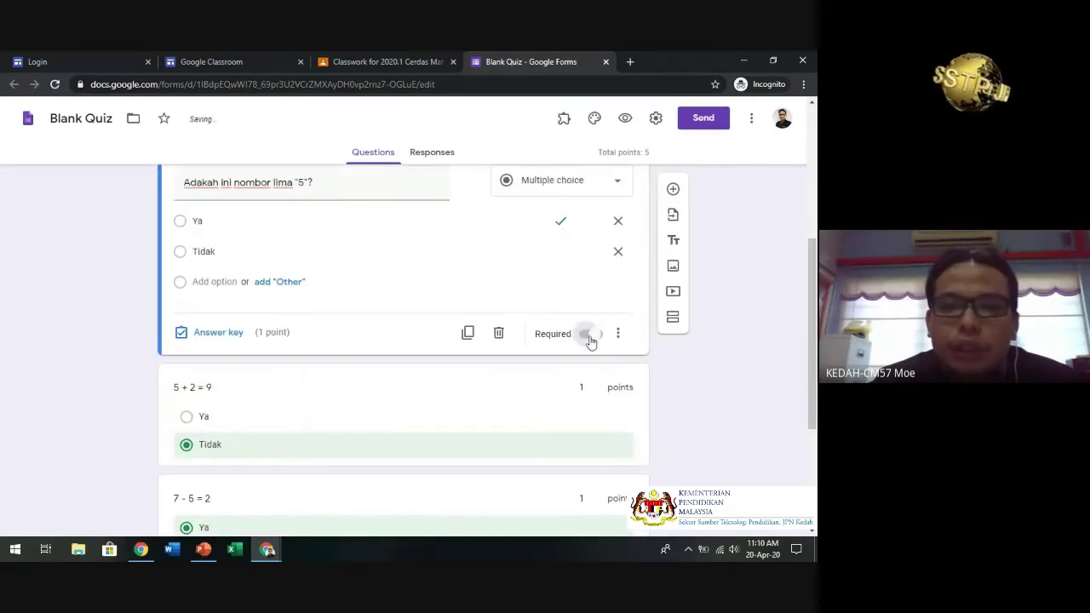
pyautogui.click(501, 397)
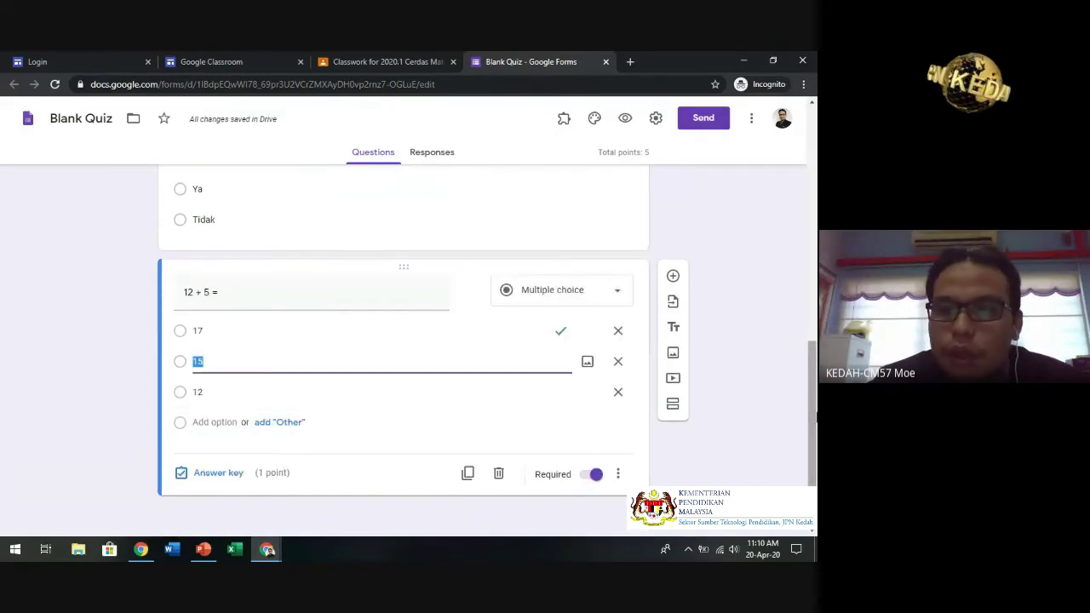
pyautogui.moveTo(815, 417); pyautogui.dragTo(814, 159)
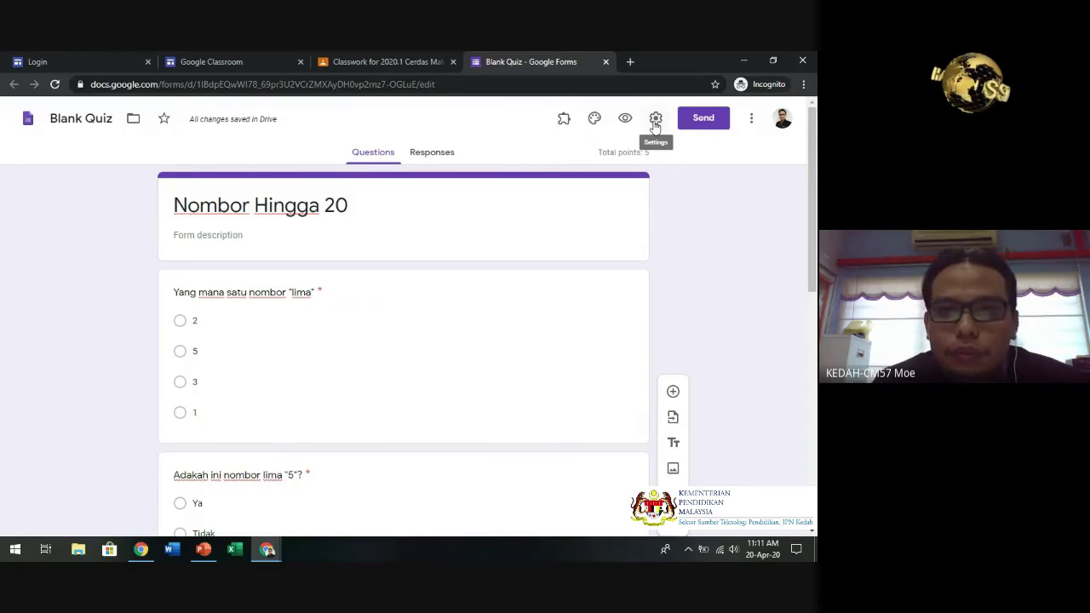
# - Open the form settings, review the General options, then go to Presentation
pyautogui.click(655, 120)
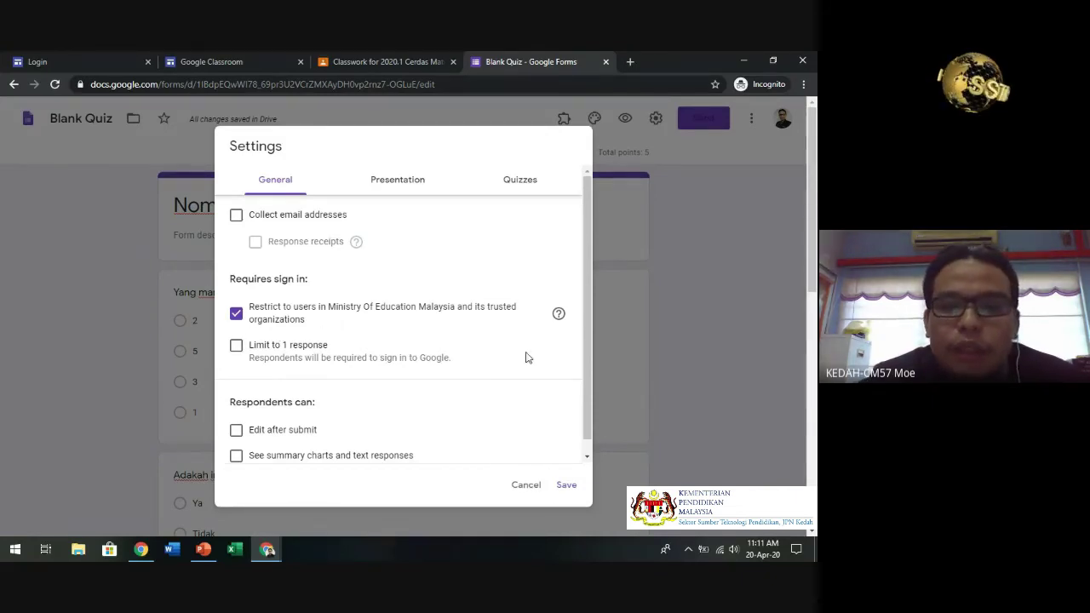
pyautogui.moveTo(591, 307); pyautogui.dragTo(595, 348)
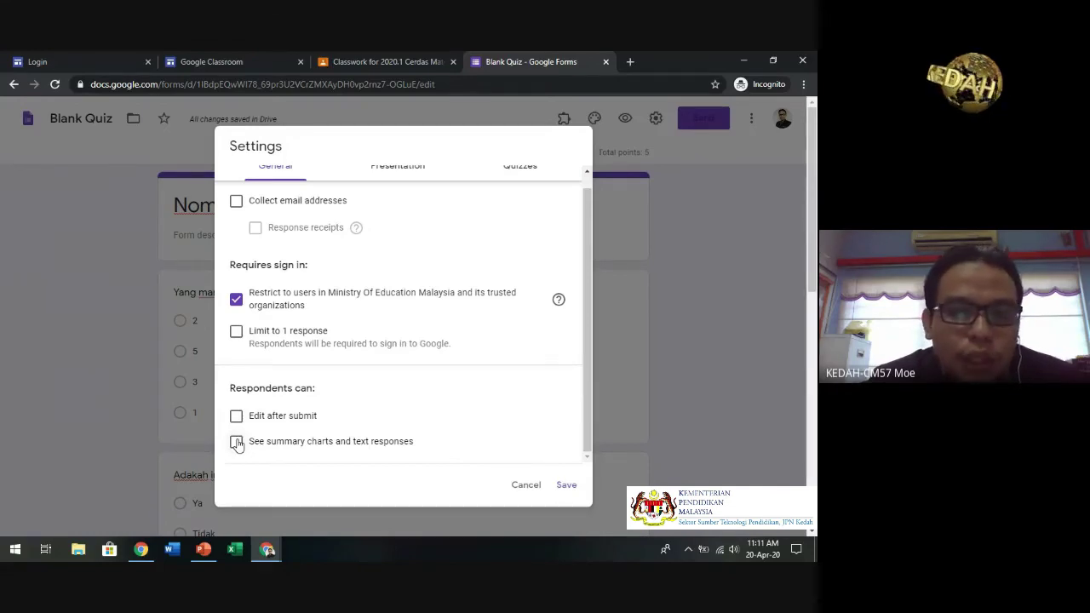
pyautogui.scroll(2, 584, 256)
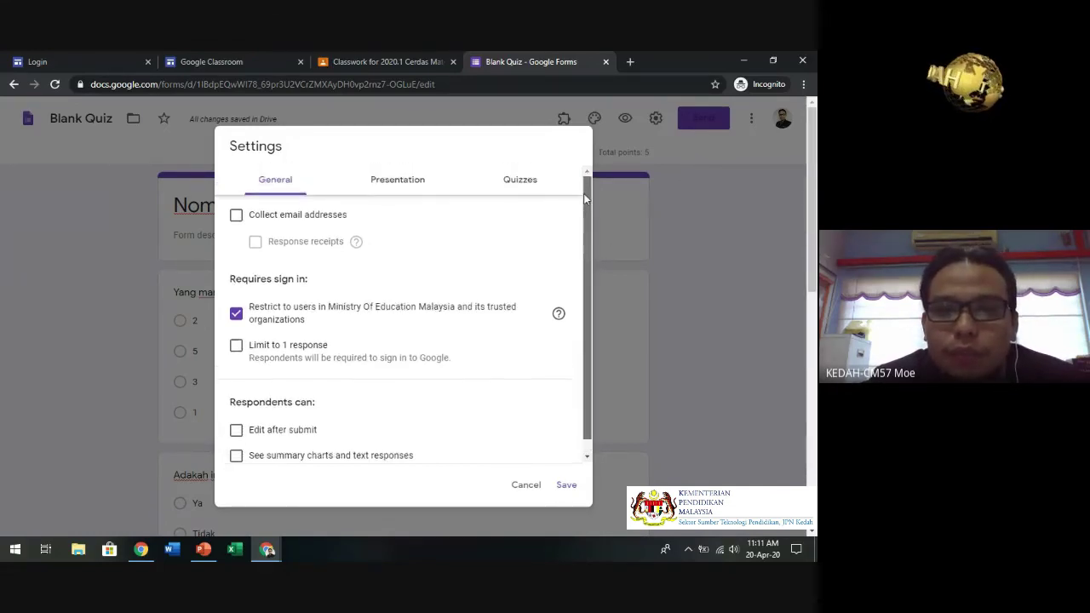
pyautogui.click(395, 186)
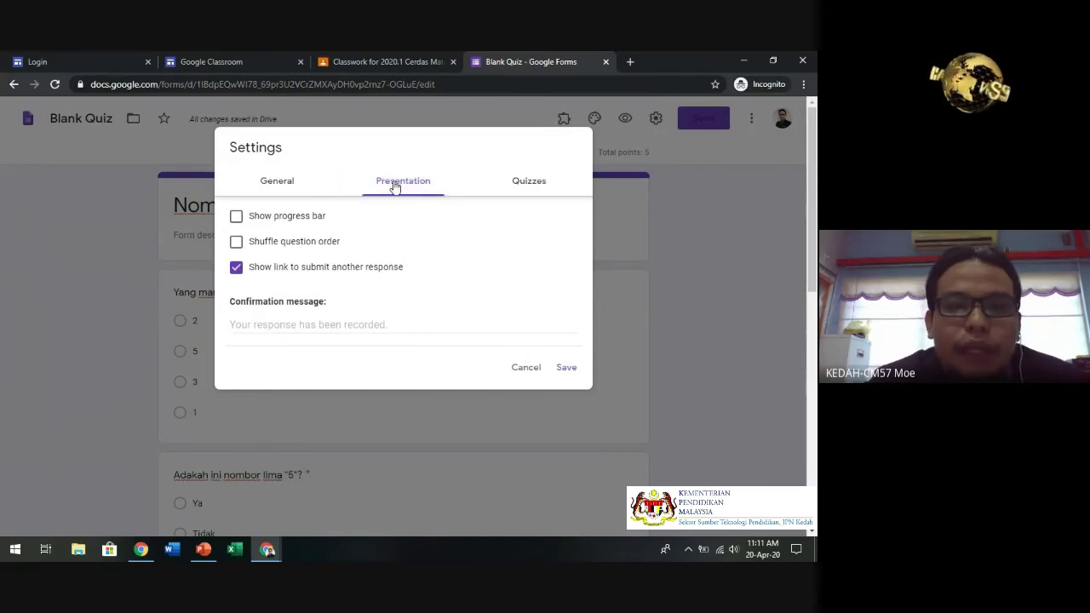
# - Enable Shuffle question order and bring up the Quizzes settings
pyautogui.click(236, 246)
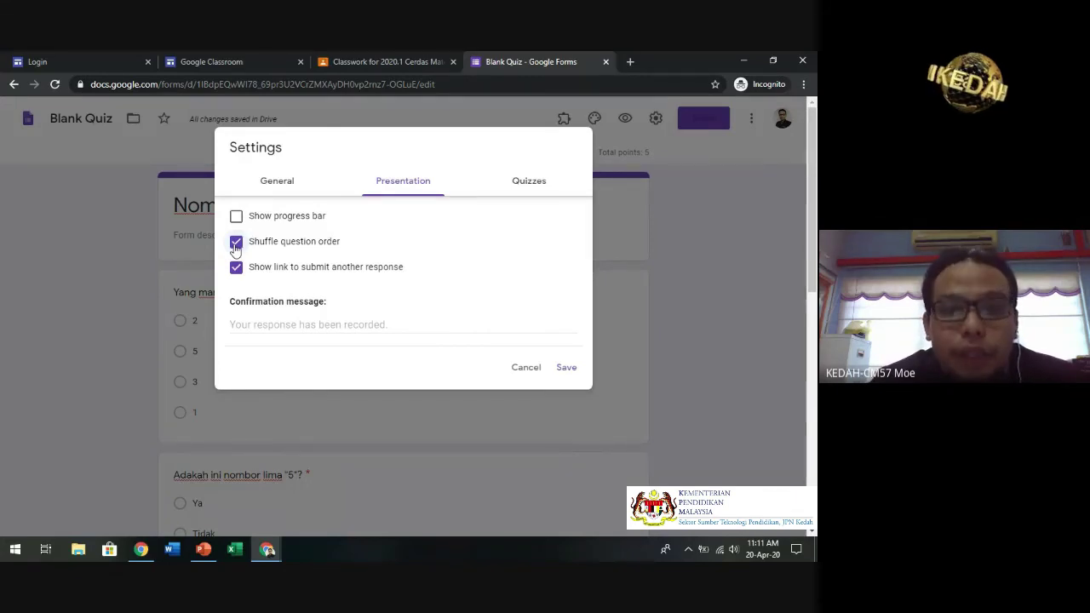
pyautogui.click(522, 178)
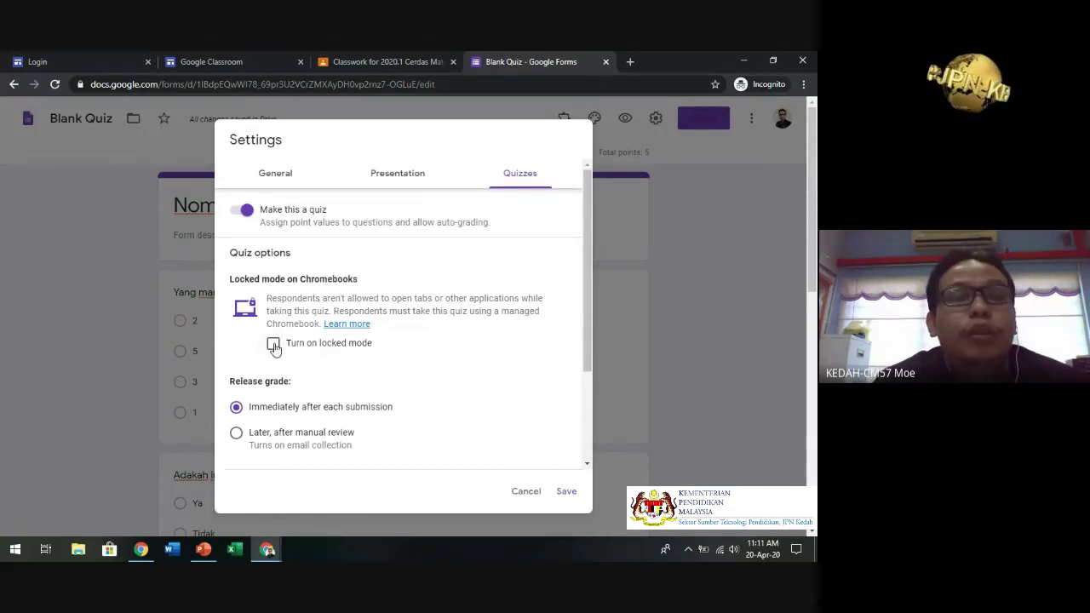
# - Leave Chromebook locked mode off, save the settings, and select the title 'Nombor Hingga 20'
pyautogui.click(274, 344)
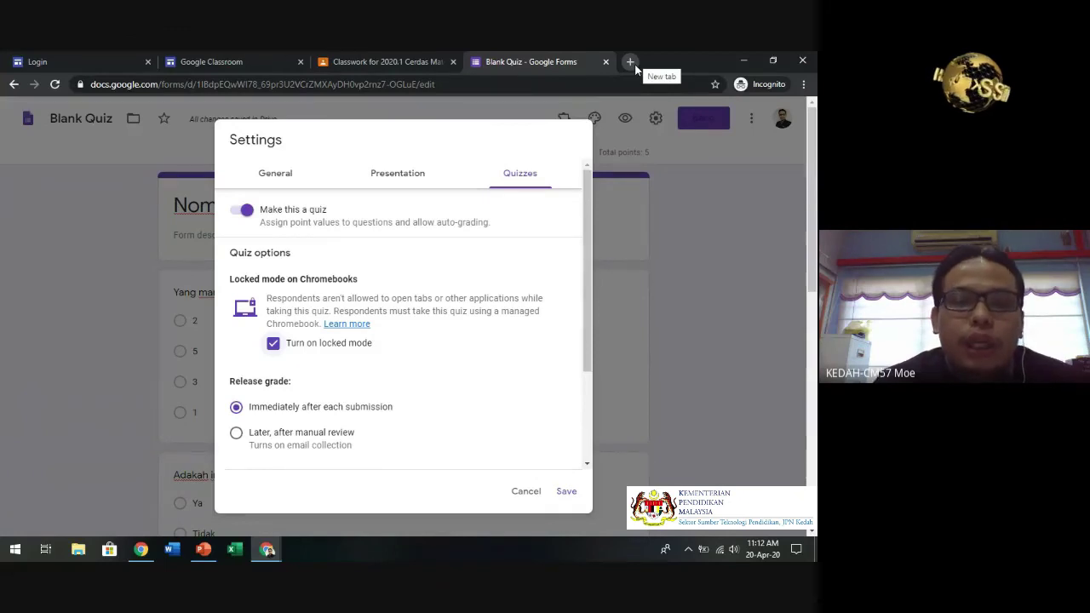
pyautogui.click(273, 345)
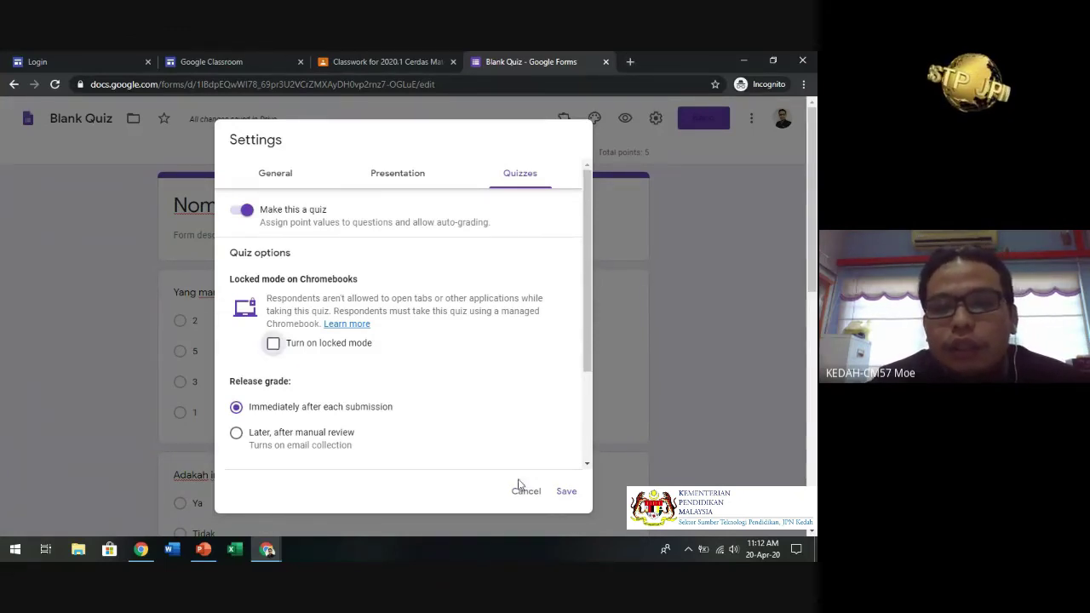
pyautogui.click(567, 492)
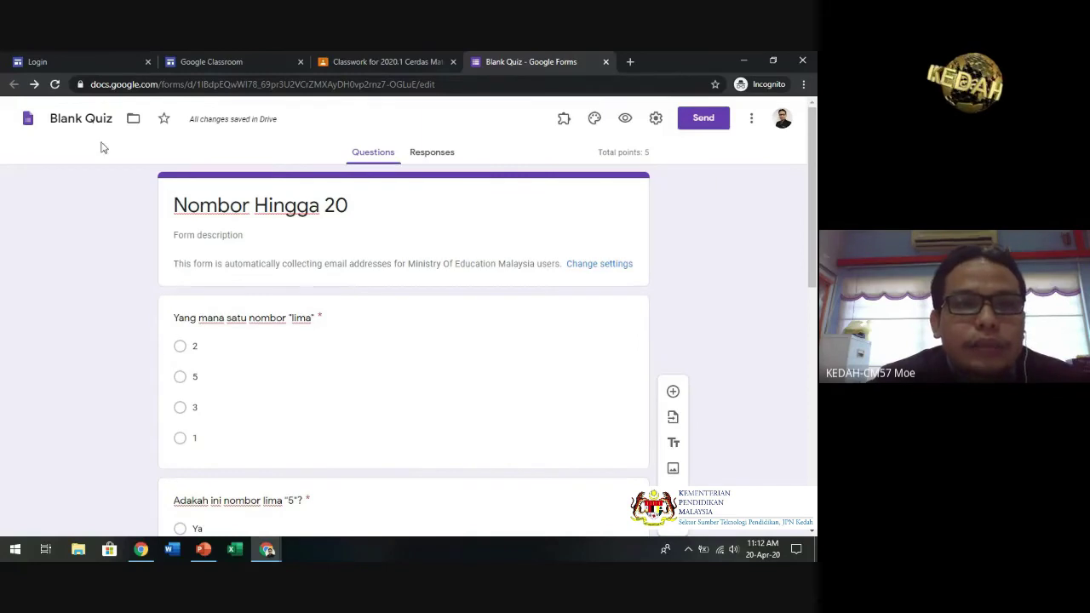
pyautogui.click(203, 213)
pyautogui.hotkey('ctrl', 'c')
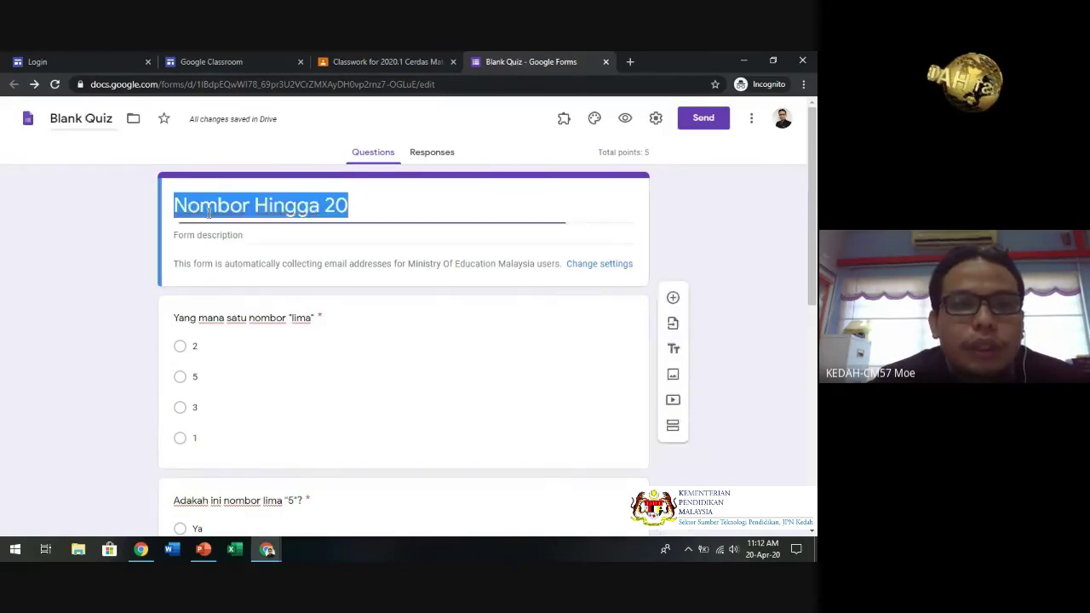
# - Rename the form file from 'Blank Quiz' to 'Nombor Hingga 20' and close it
pyautogui.click(89, 121)
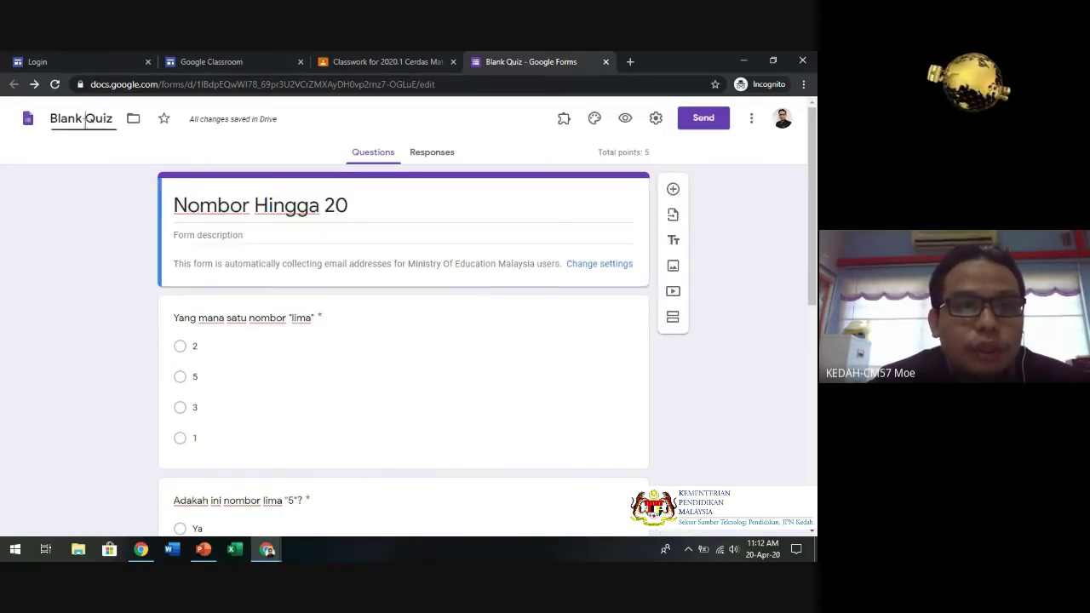
pyautogui.hotkey('ctrl', 'v')
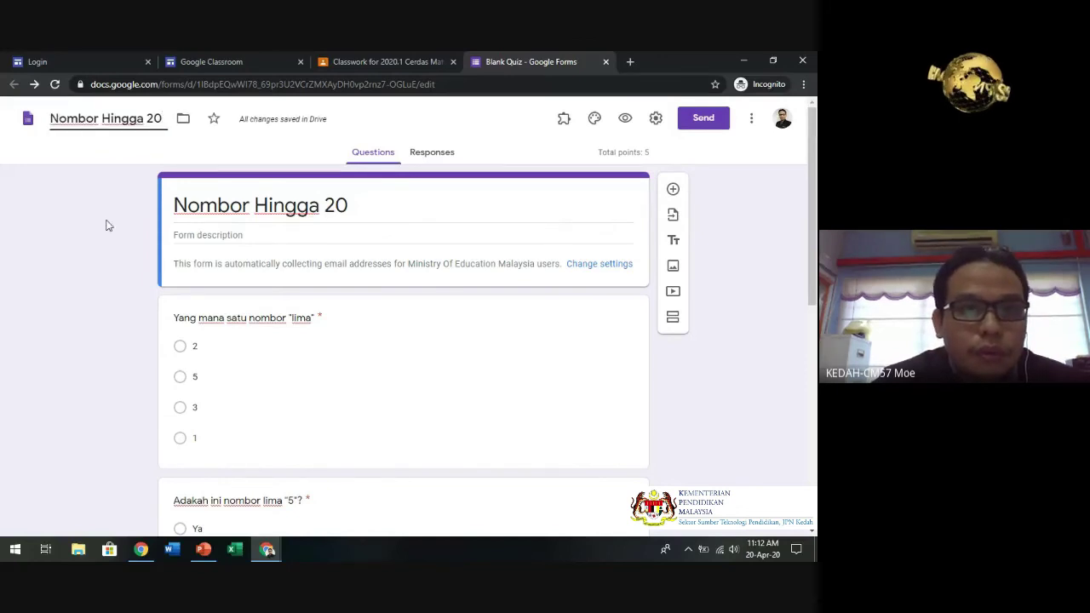
pyautogui.click(109, 226)
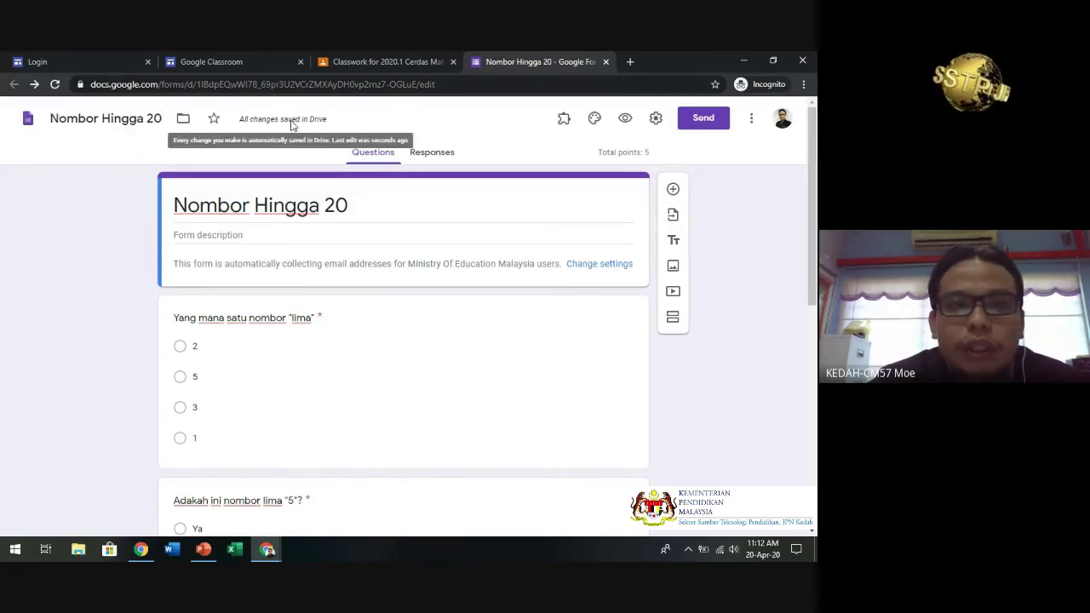
pyautogui.hotkey('ctrl', 'w')
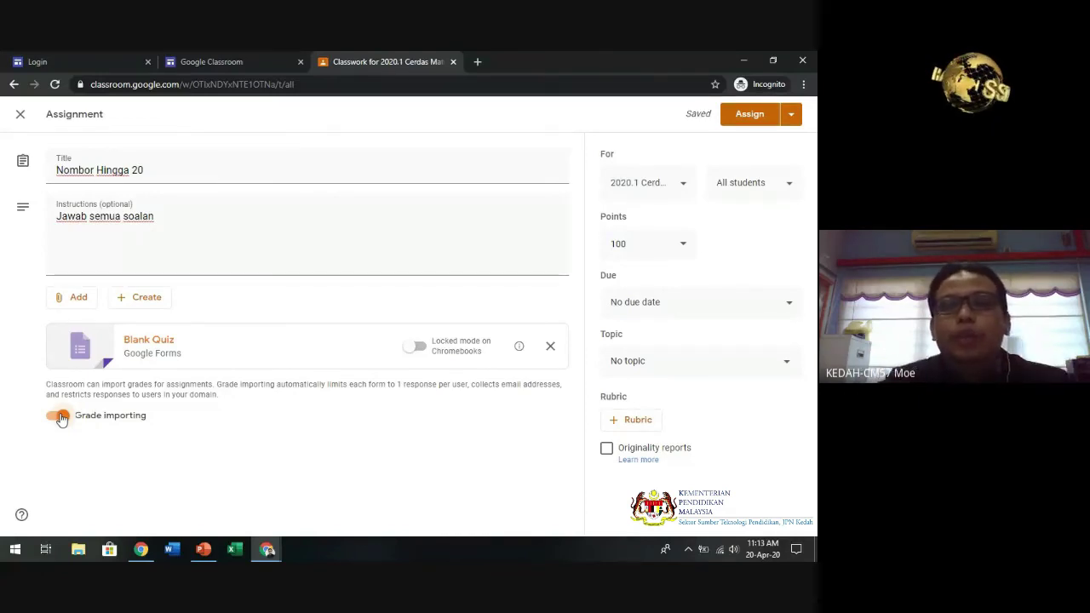
# - Assign Nombor Hingga 20 to class 2020. 1Bestari alongside 2020.1 Cerdas
pyautogui.click(678, 191)
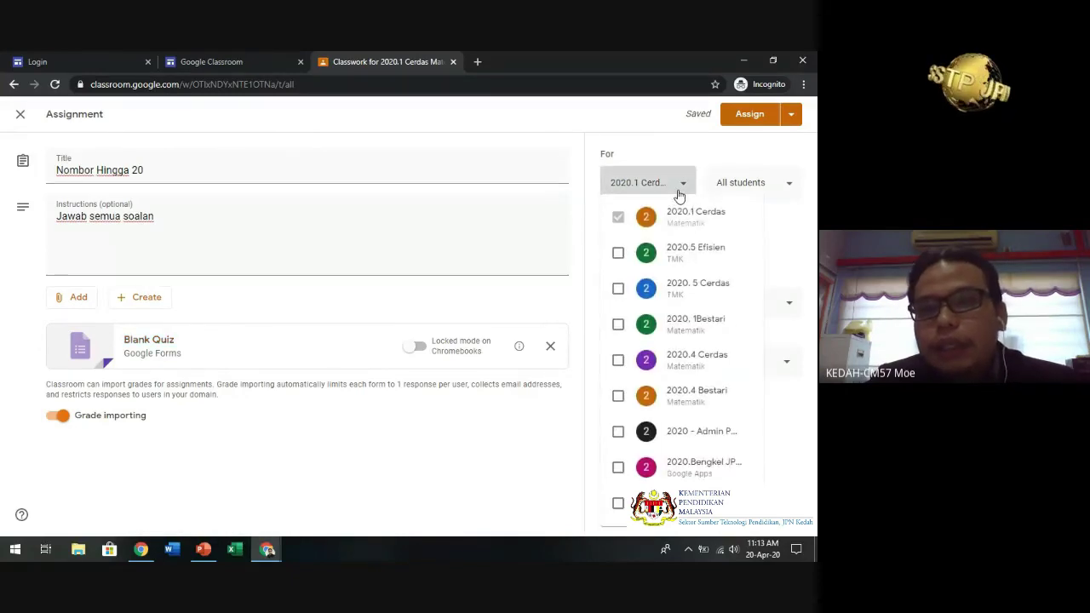
pyautogui.click(678, 196)
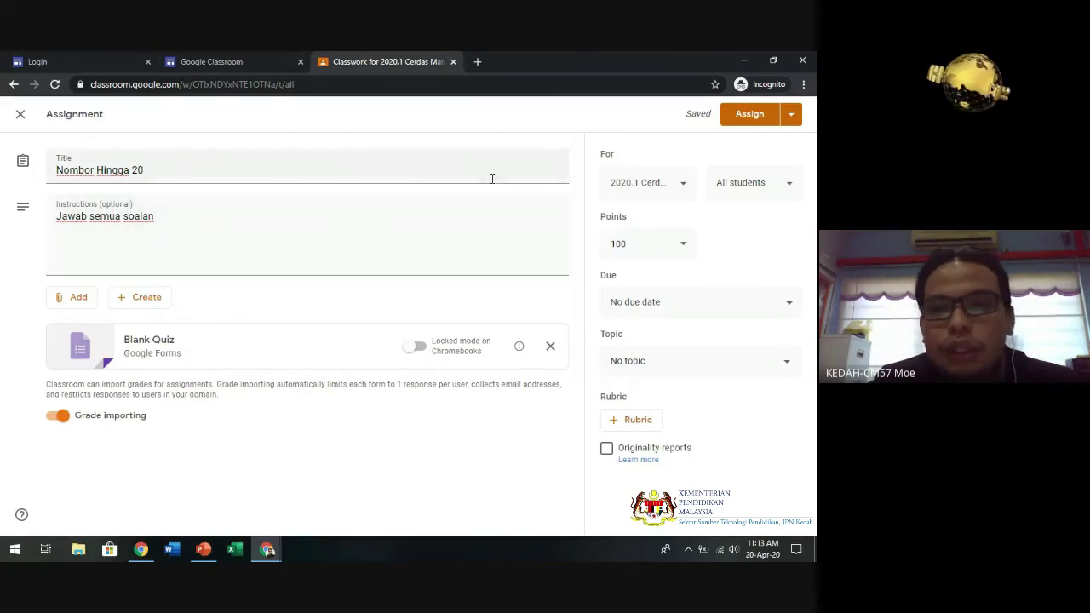
pyautogui.click(683, 195)
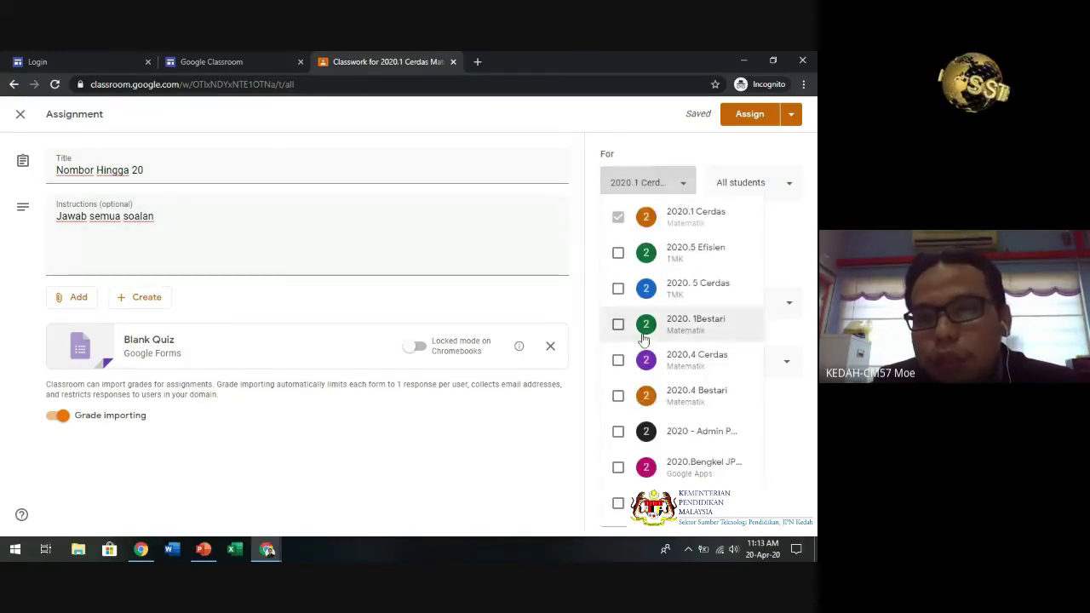
pyautogui.click(617, 325)
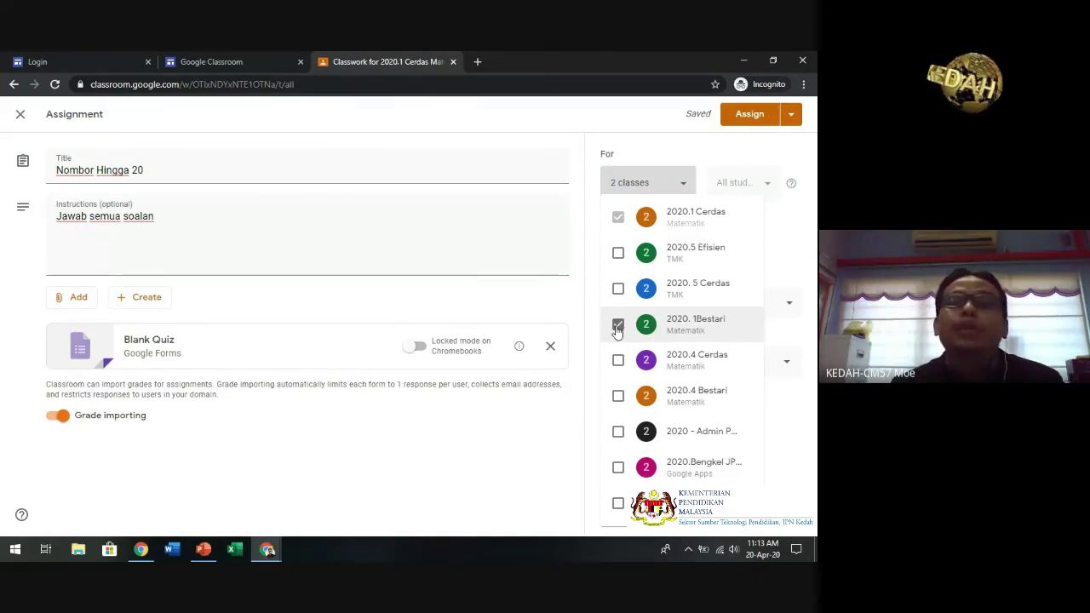
pyautogui.click(788, 256)
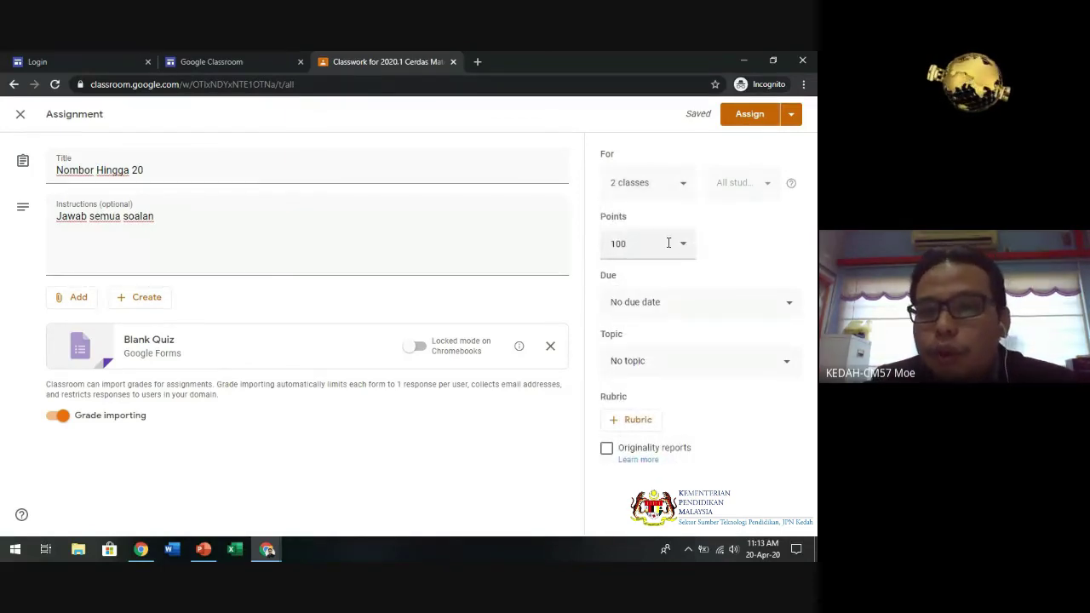
# - Set the due date to 21 April 2020 and keep the topic as No topic
pyautogui.click(789, 304)
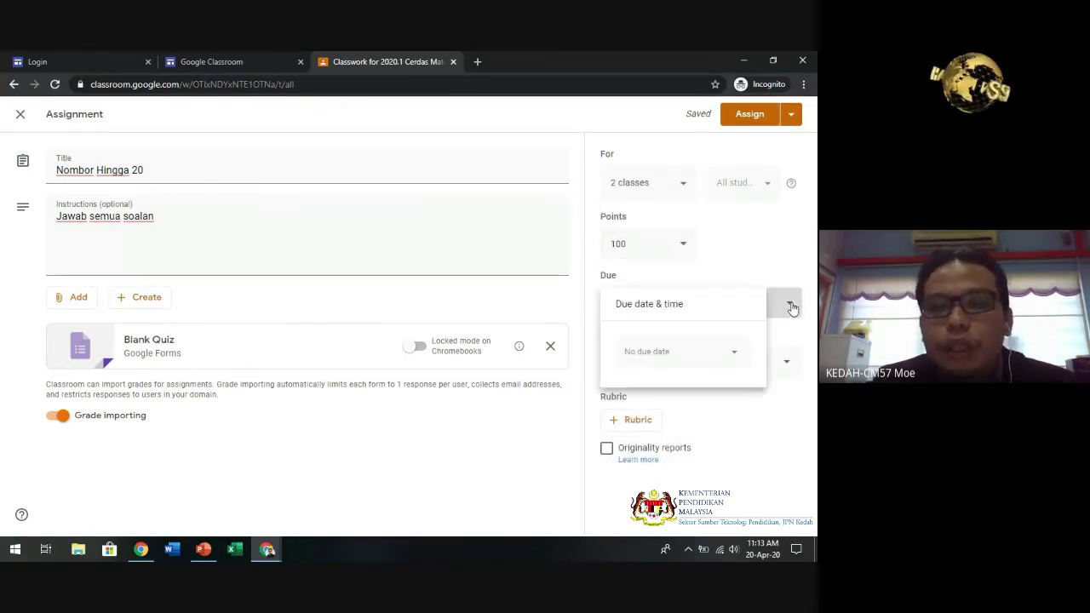
pyautogui.click(736, 354)
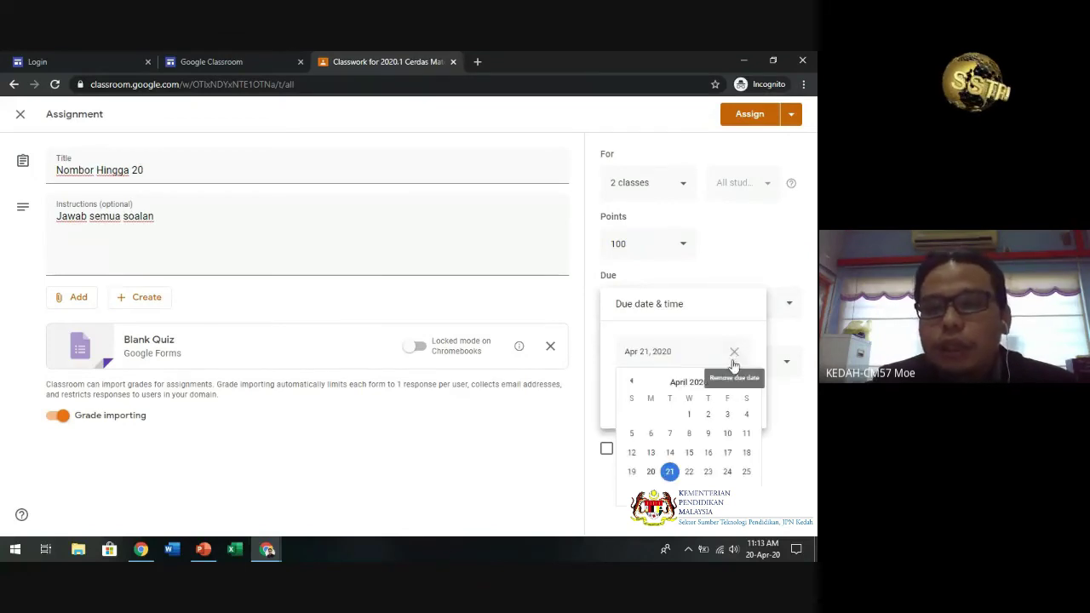
pyautogui.click(672, 474)
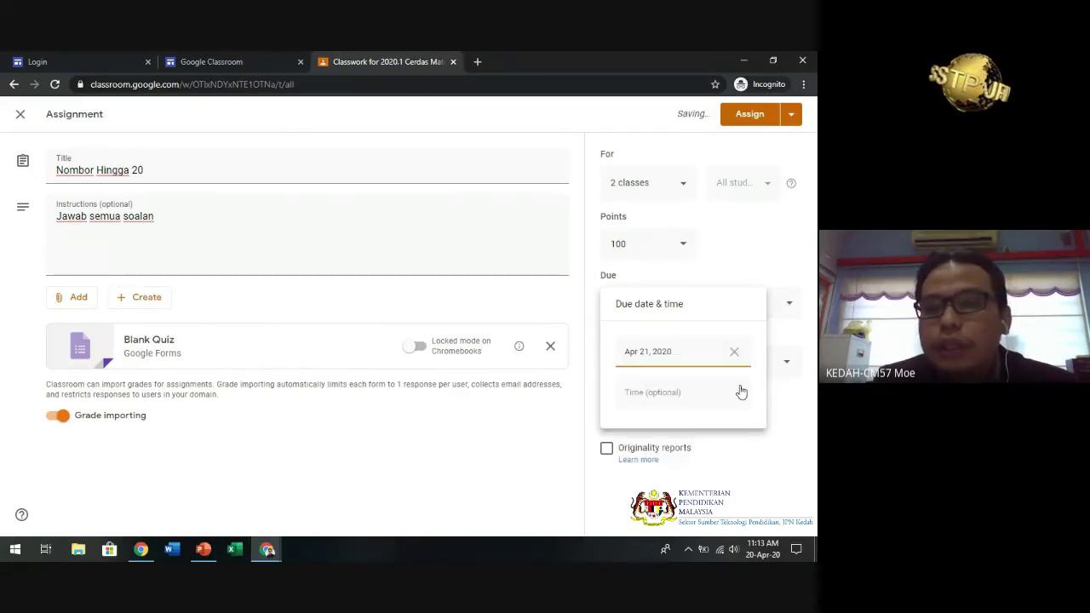
pyautogui.click(771, 341)
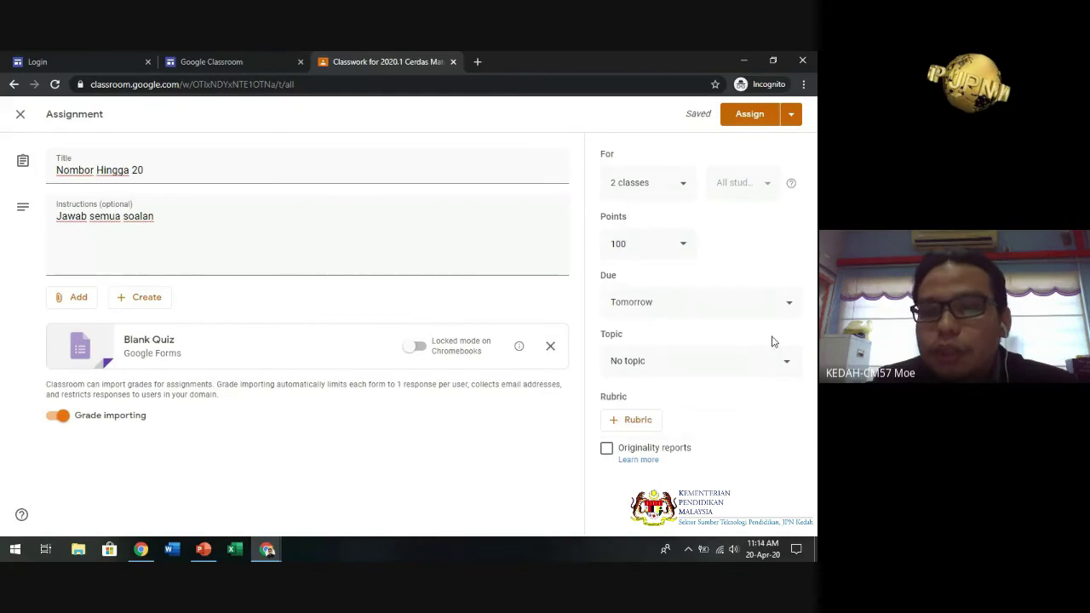
pyautogui.click(787, 362)
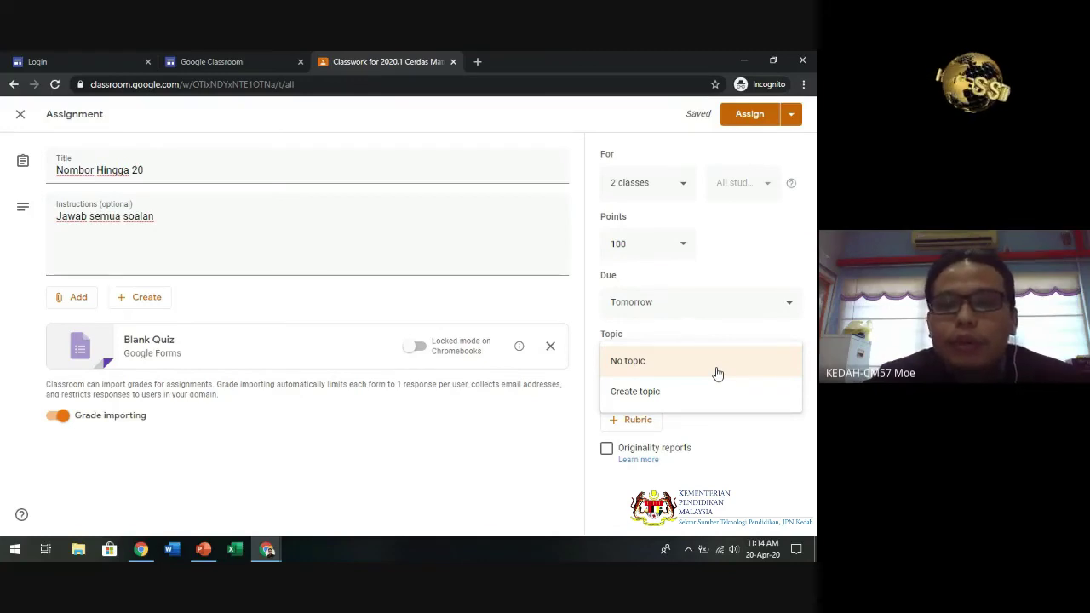
pyautogui.click(728, 451)
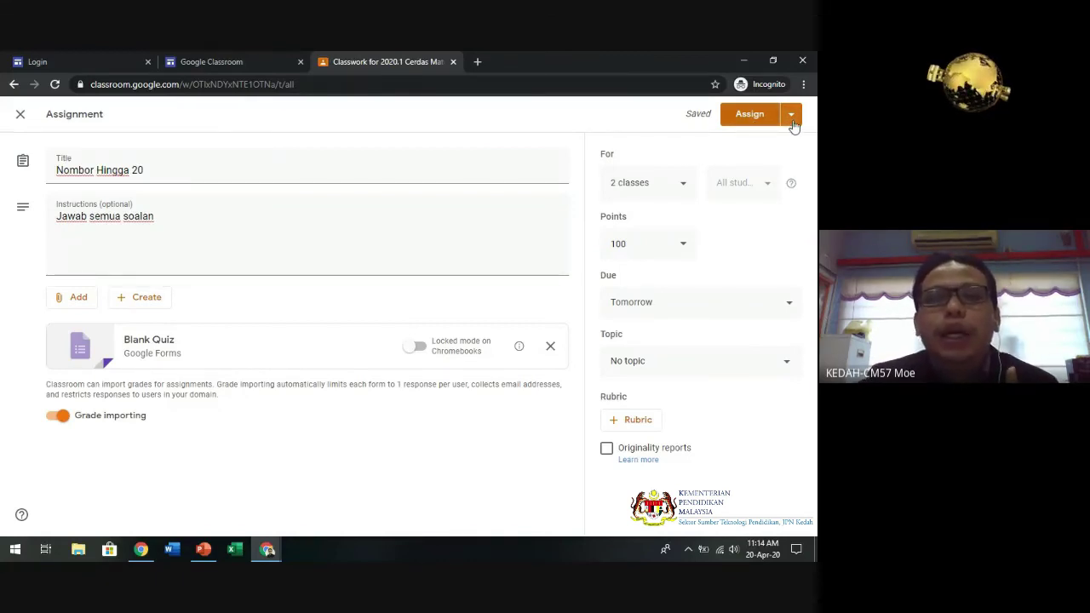
# - Assign the Nombor Hingga 20 quiz, then open its student work page from Classwork
pyautogui.click(792, 116)
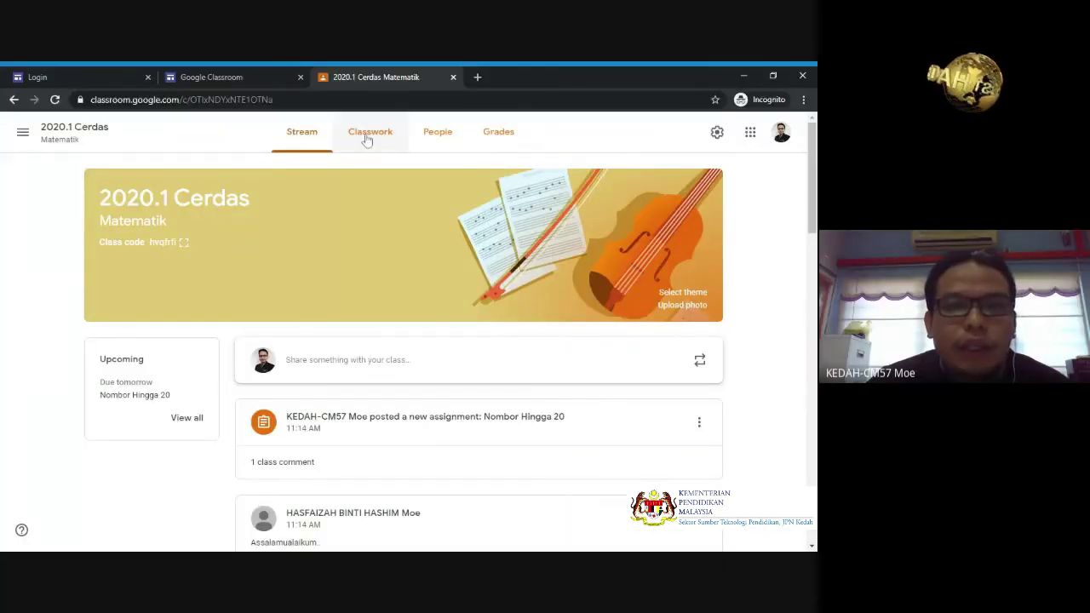
pyautogui.click(366, 136)
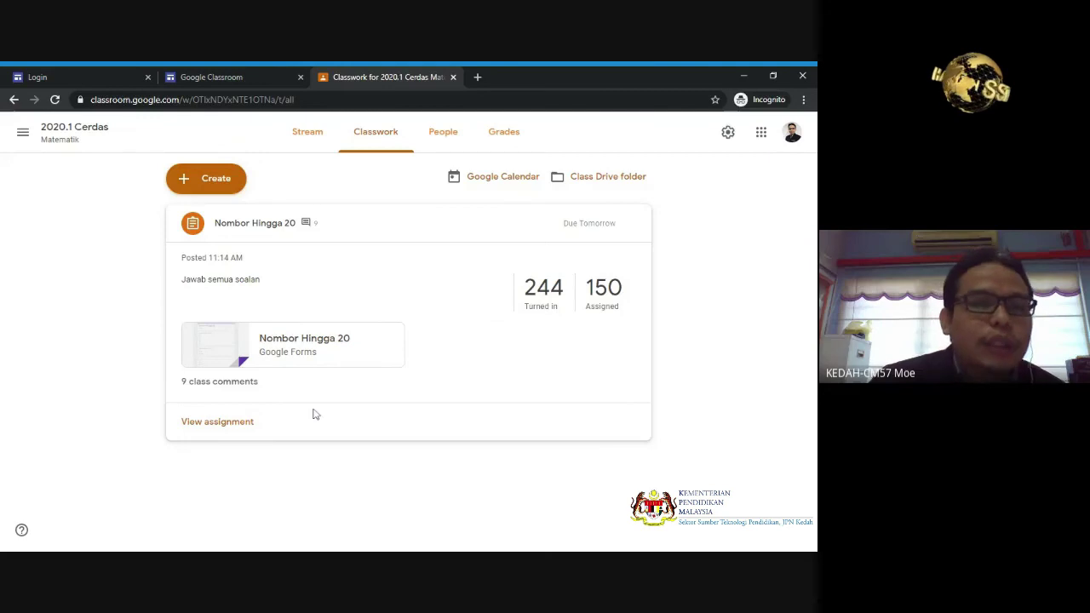
pyautogui.click(242, 431)
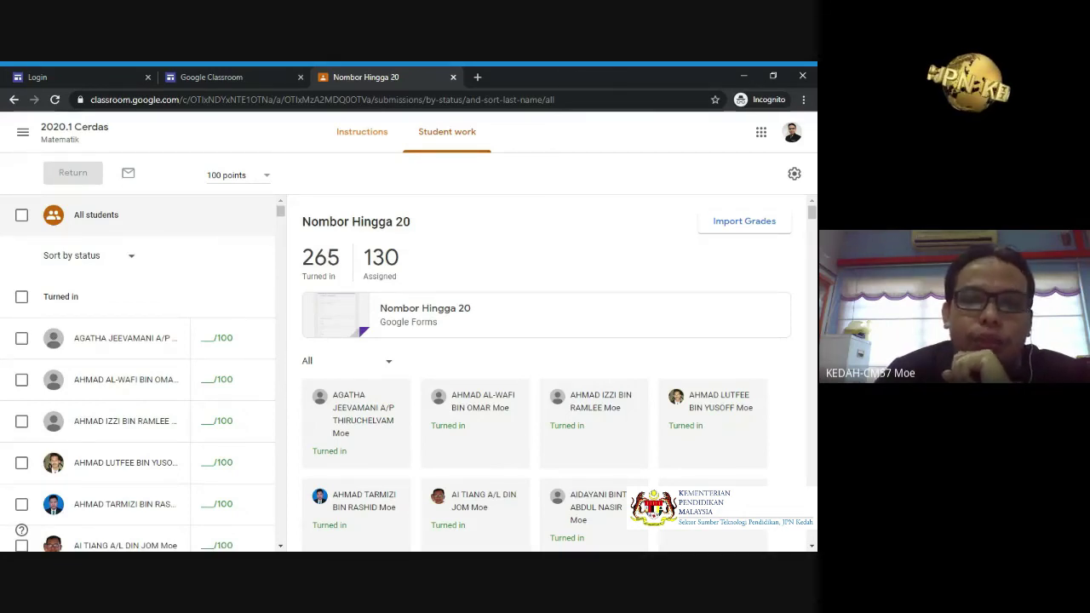
# - Import the quiz grades into Classroom and confirm the import
pyautogui.click(736, 235)
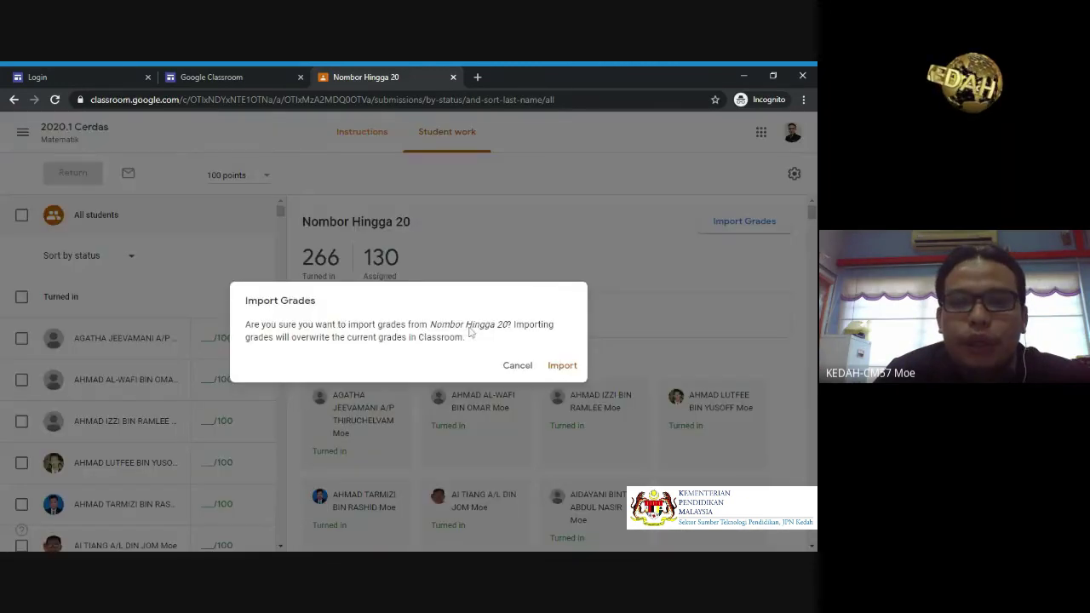
pyautogui.click(562, 367)
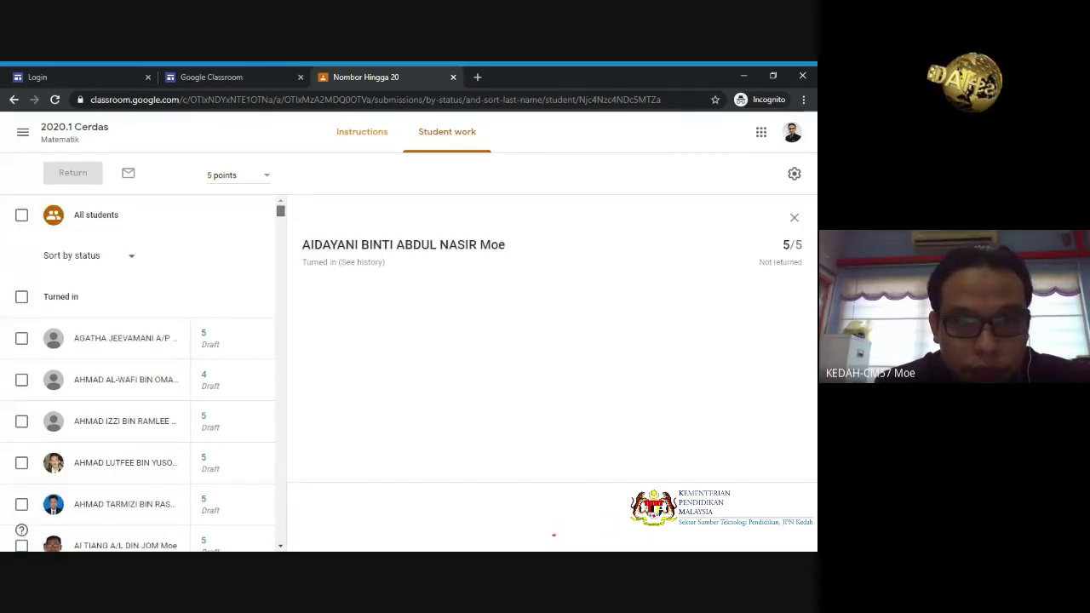
# - Review the imported scores down the student list, then select all students
pyautogui.moveTo(280, 210); pyautogui.dragTo(282, 231)
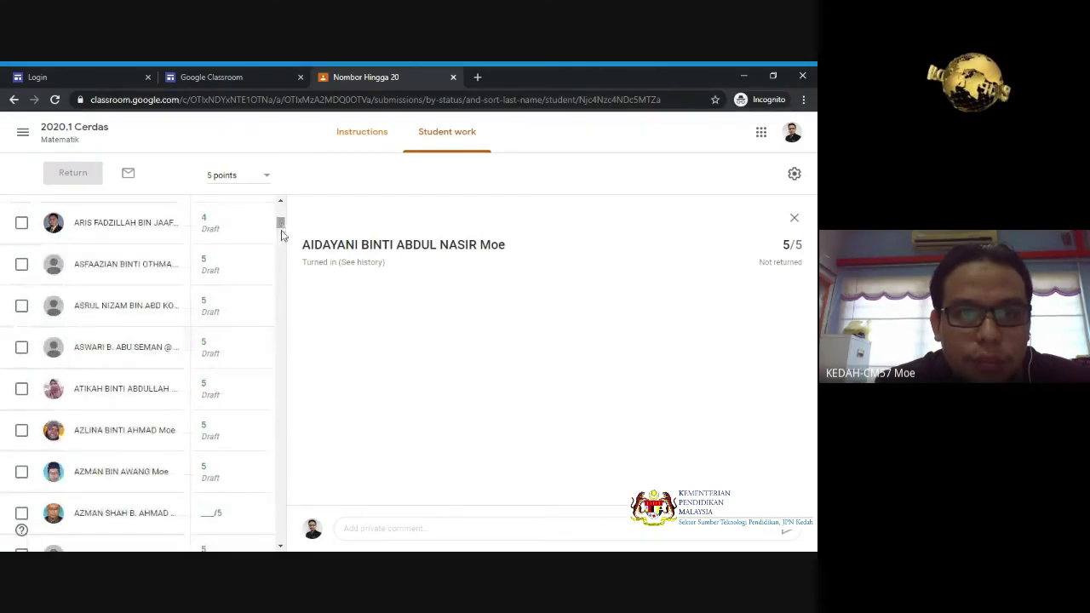
pyautogui.scroll(-5, 286, 246)
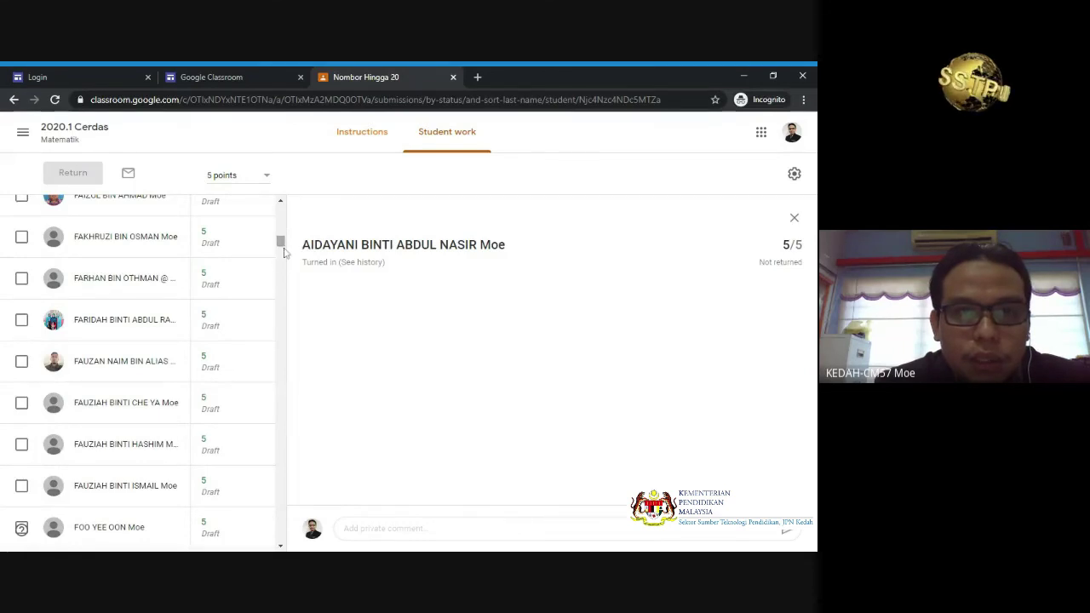
pyautogui.scroll(-5, 283, 255)
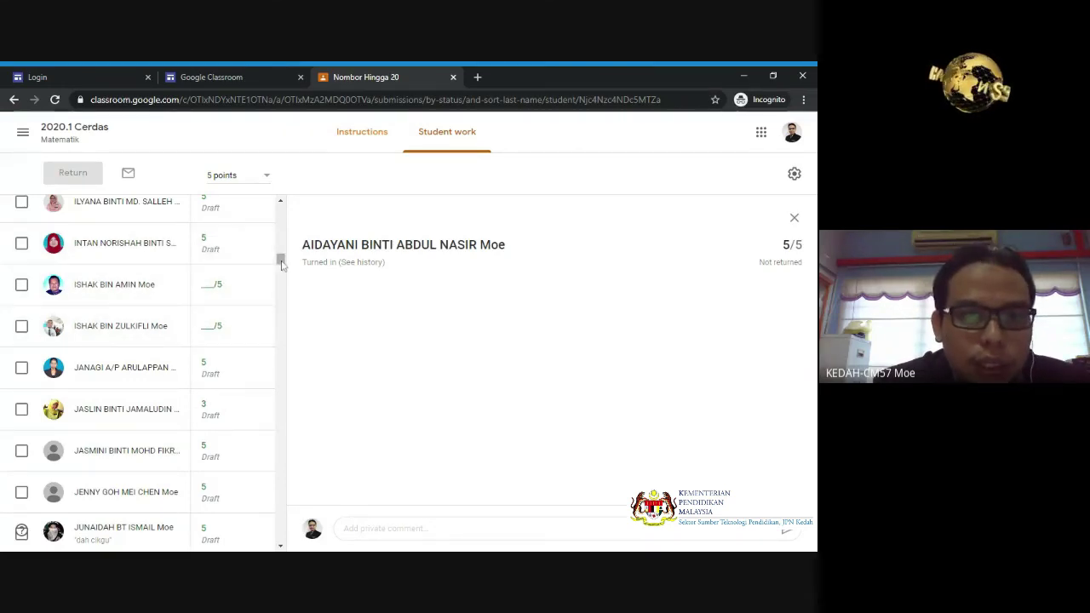
pyautogui.moveTo(282, 265); pyautogui.dragTo(282, 216)
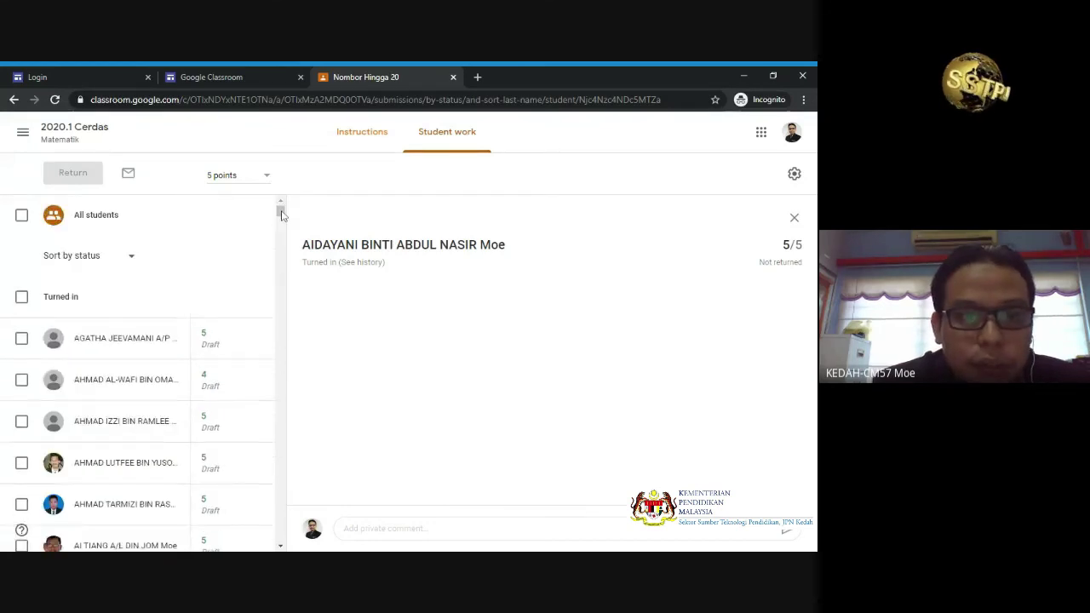
pyautogui.click(22, 216)
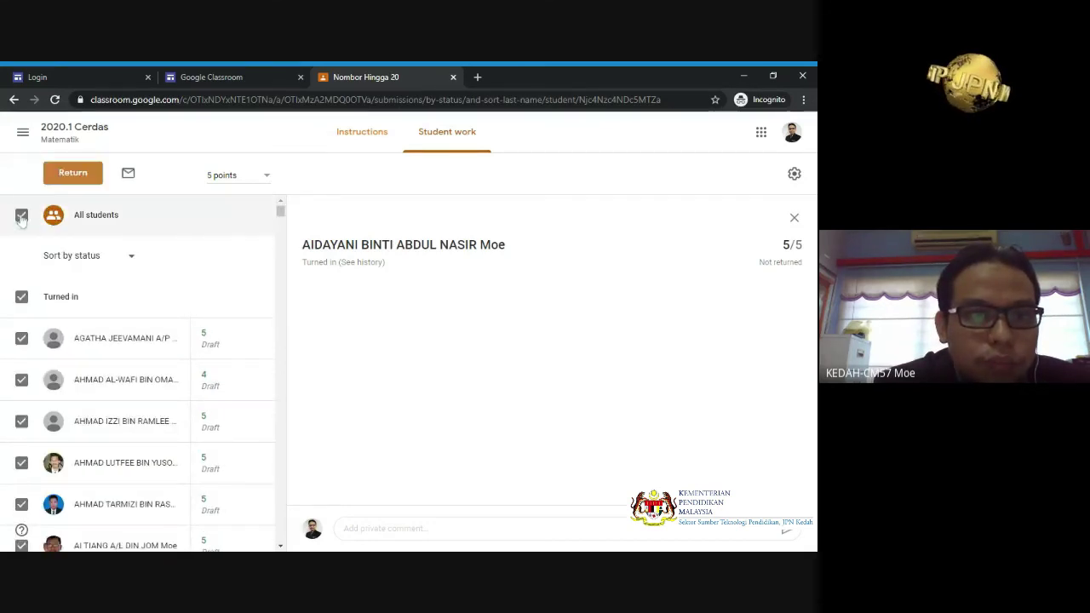
# - Return work to all 301 selected students, including unsubmitted ones, reviewing the score list
pyautogui.click(72, 175)
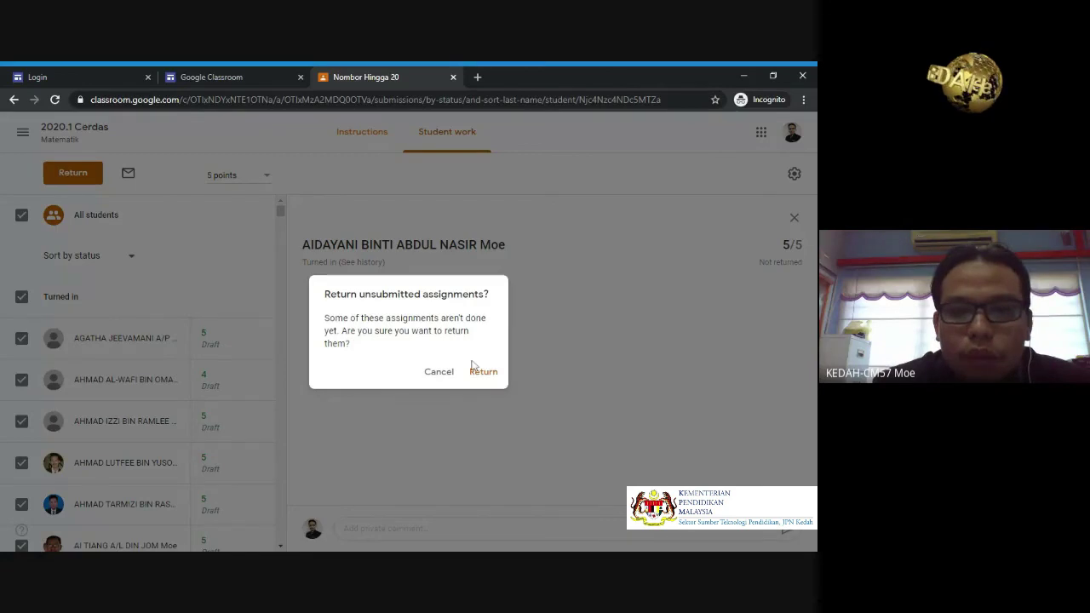
pyautogui.click(482, 373)
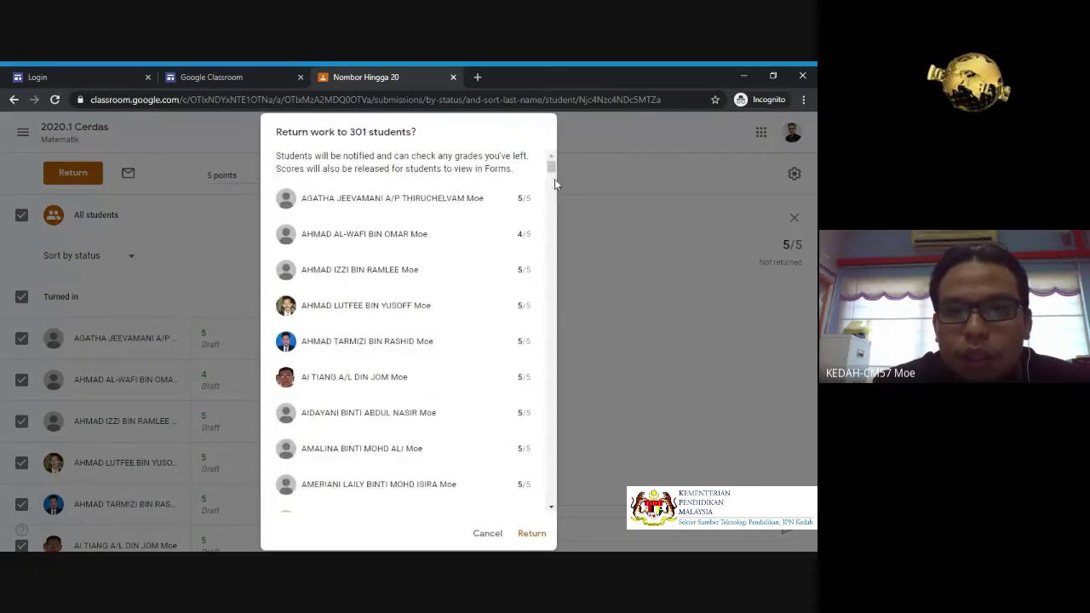
pyautogui.moveTo(553, 169); pyautogui.dragTo(554, 347)
pyautogui.moveTo(552, 426); pyautogui.dragTo(553, 501)
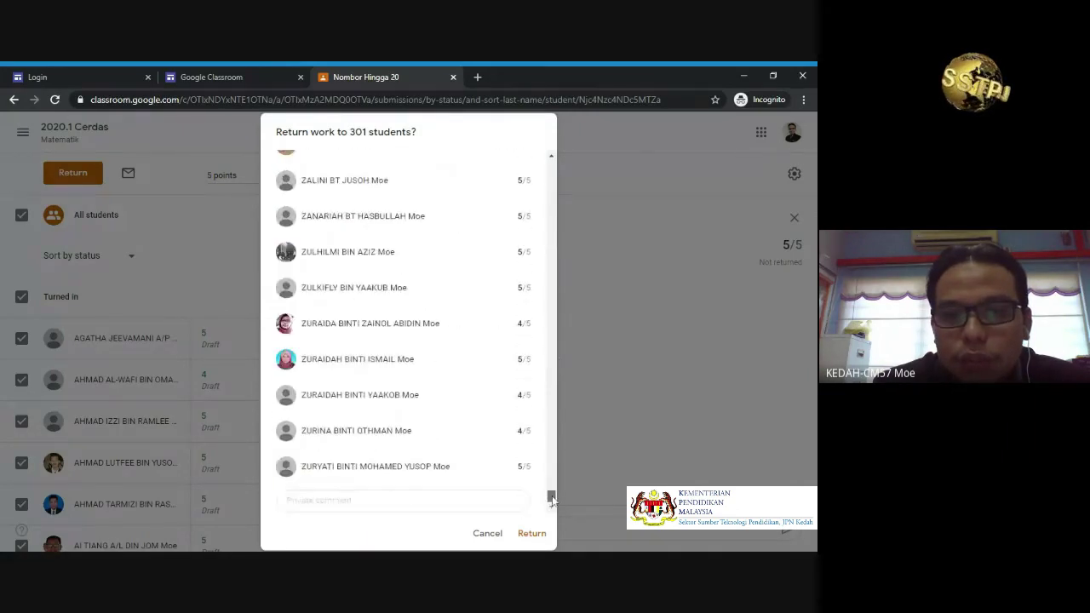
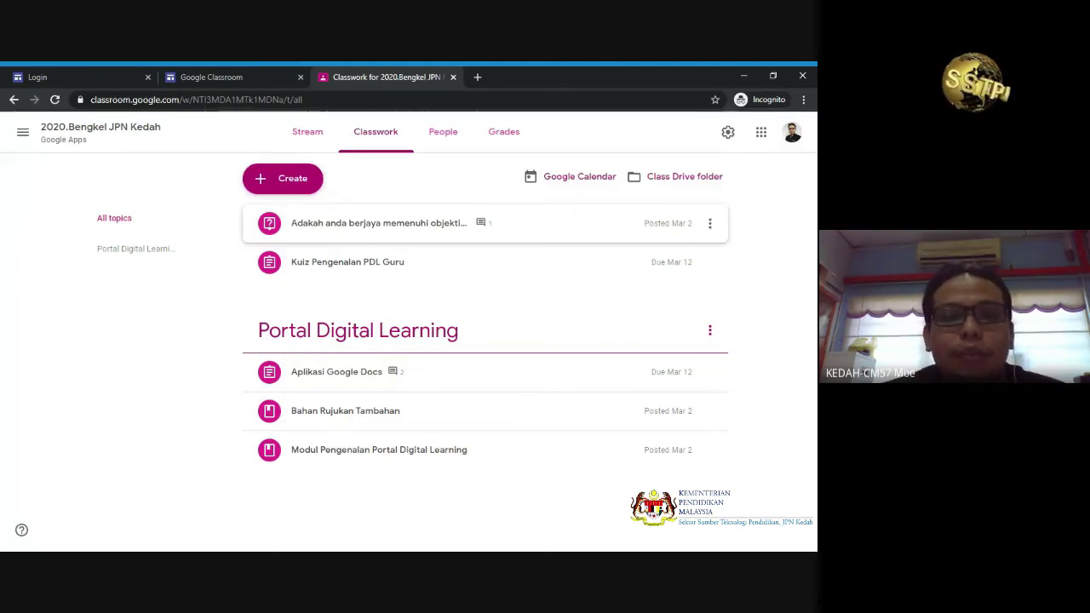
# - Drag Aplikasi Google Docs to the end of the Portal Digital Learning topic, below Modul Pengenalan
pyautogui.moveTo(362, 223)
pyautogui.mouseDown()
pyautogui.moveTo(362, 271)
pyautogui.moveTo(343, 144)
pyautogui.moveTo(348, 237)
pyautogui.moveTo(341, 206)
pyautogui.moveTo(346, 220)
pyautogui.mouseUp()
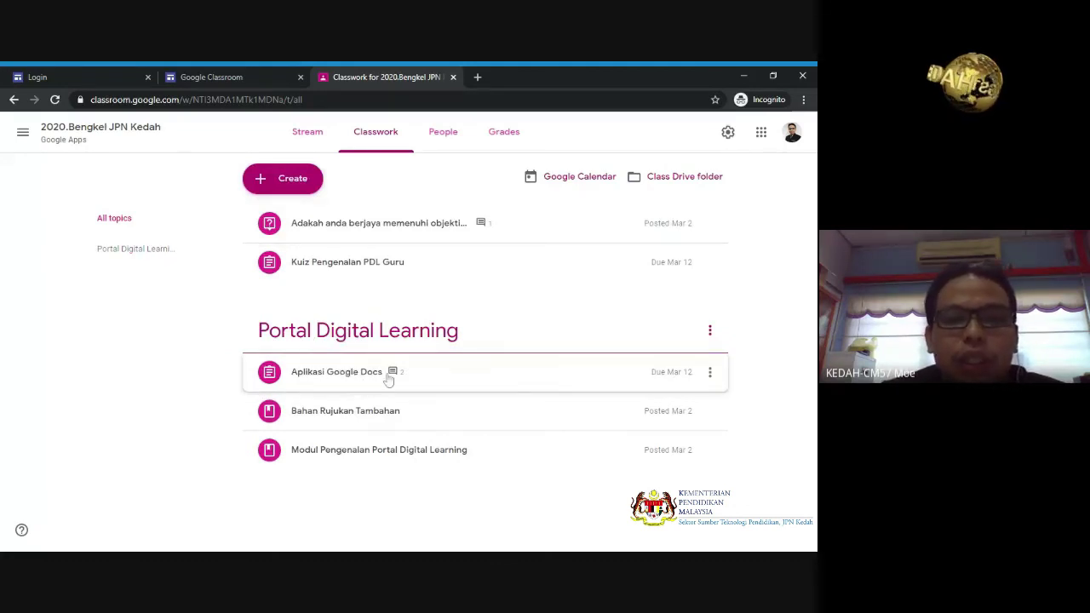
pyautogui.moveTo(337, 381); pyautogui.dragTo(339, 450)
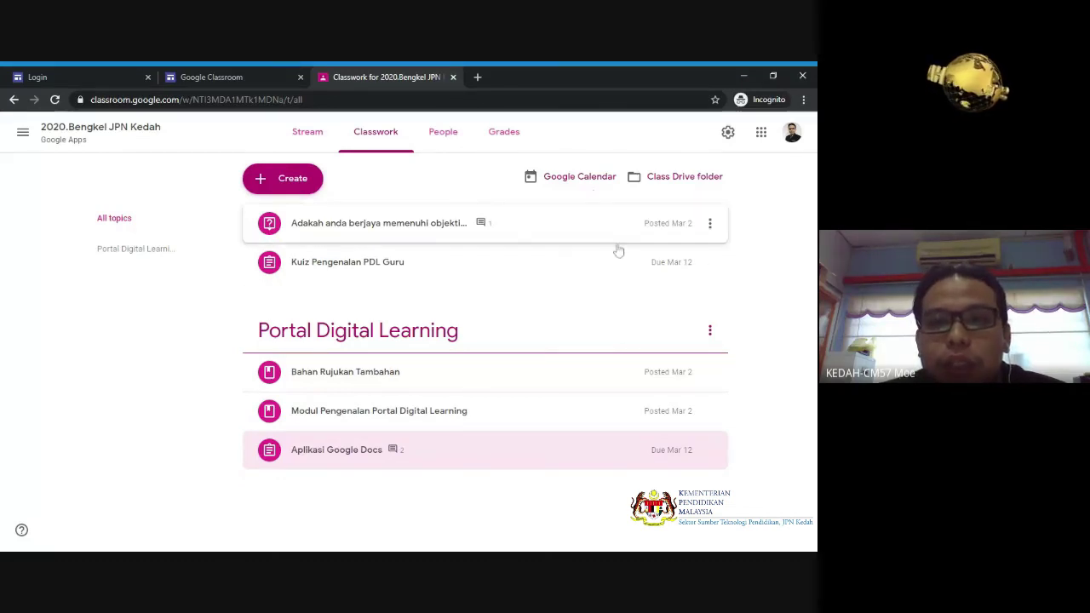
# - Glance at the objectives question's actions, then show Bahan Rujukan Tambahan's actions with Move up unavailable
pyautogui.click(710, 223)
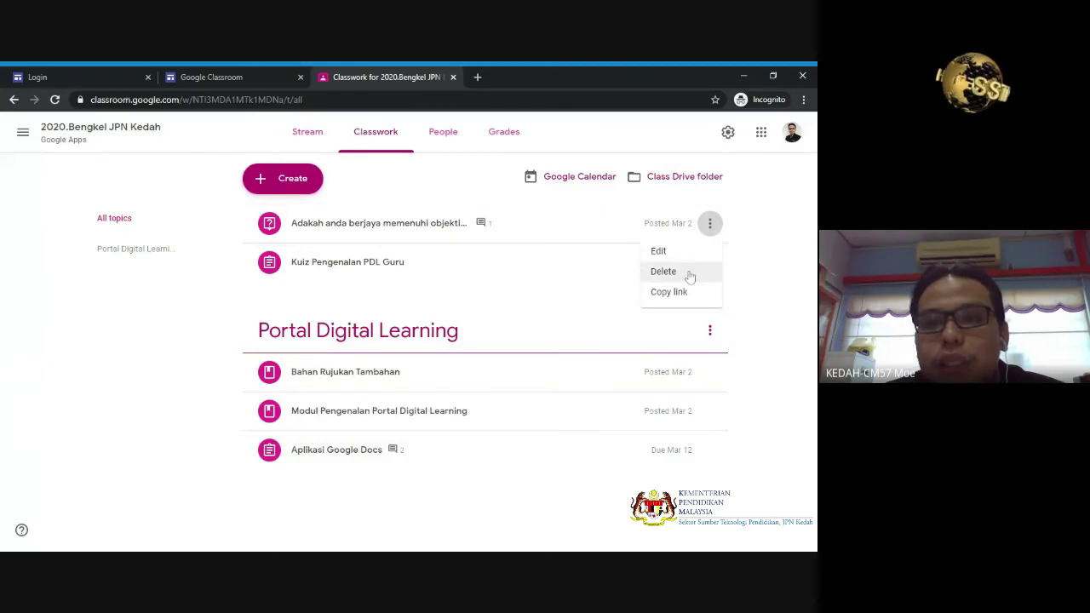
pyautogui.click(761, 301)
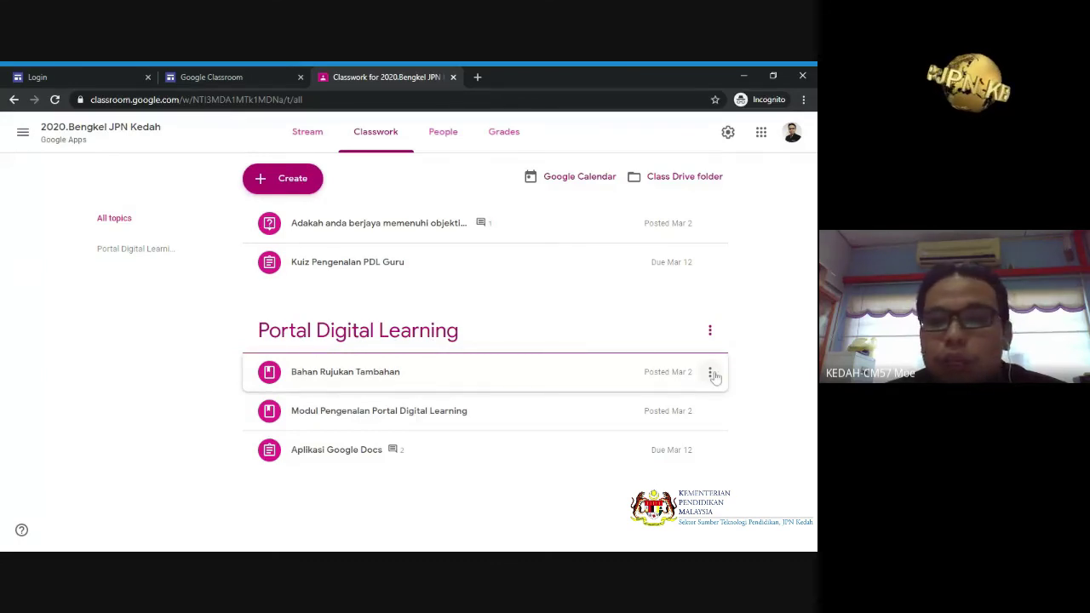
pyautogui.click(710, 373)
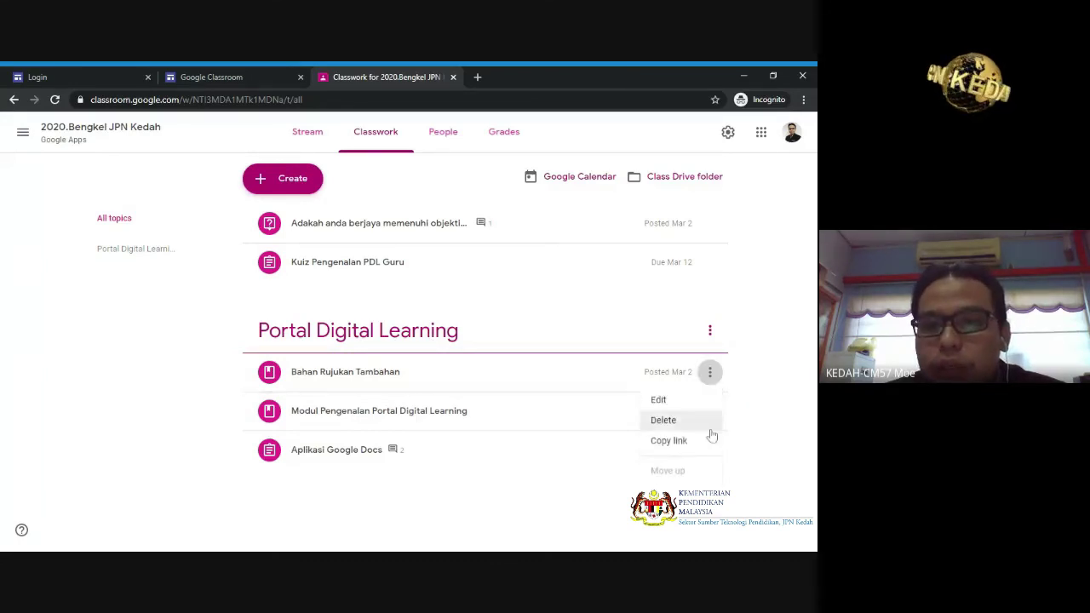